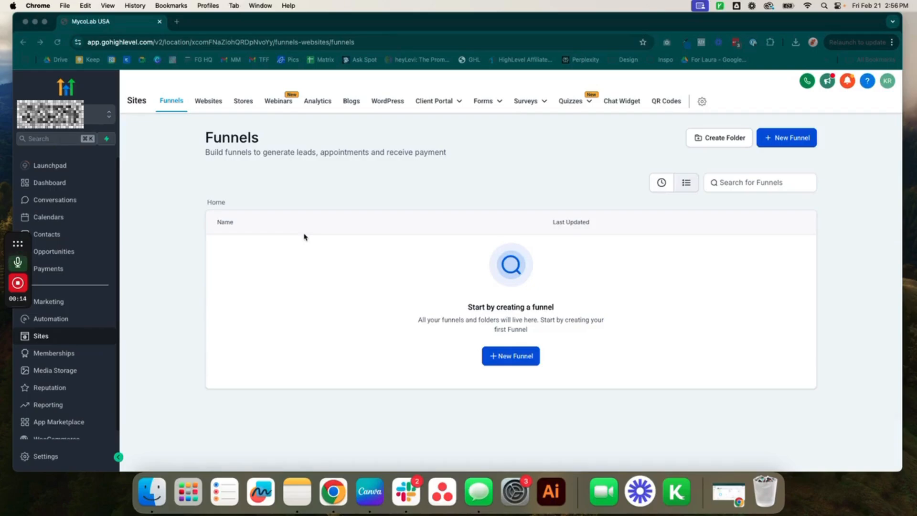
# Step: Start a new funnel in Sites with the From templates option and continue to the template library
pyautogui.click(37, 339)
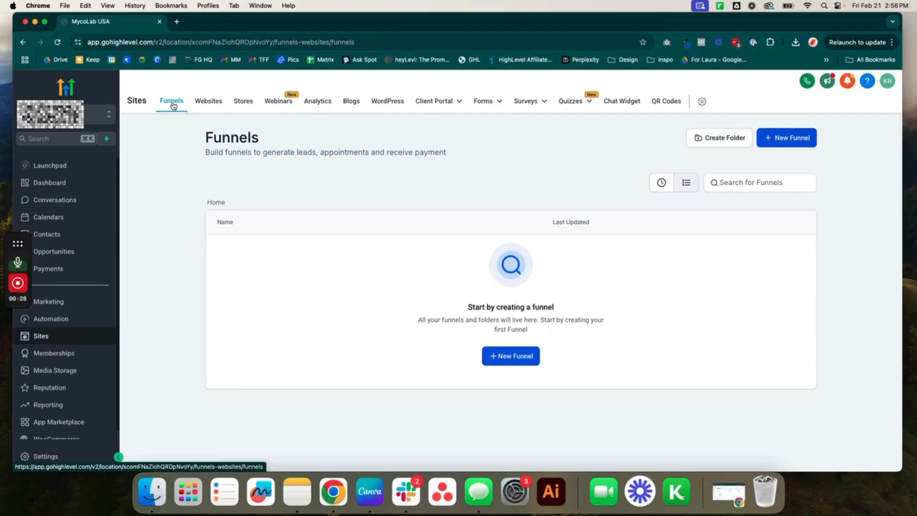
pyautogui.click(503, 358)
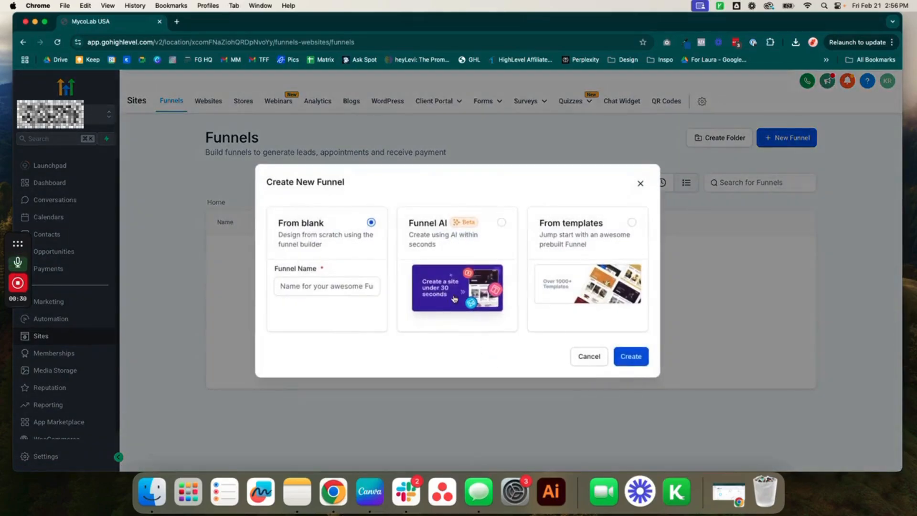
pyautogui.click(641, 184)
pyautogui.click(505, 359)
pyautogui.click(296, 283)
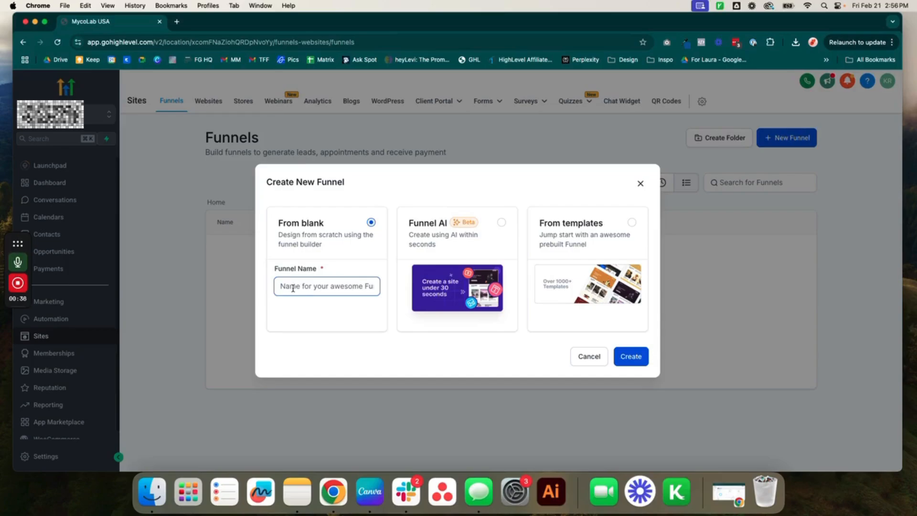
pyautogui.click(501, 222)
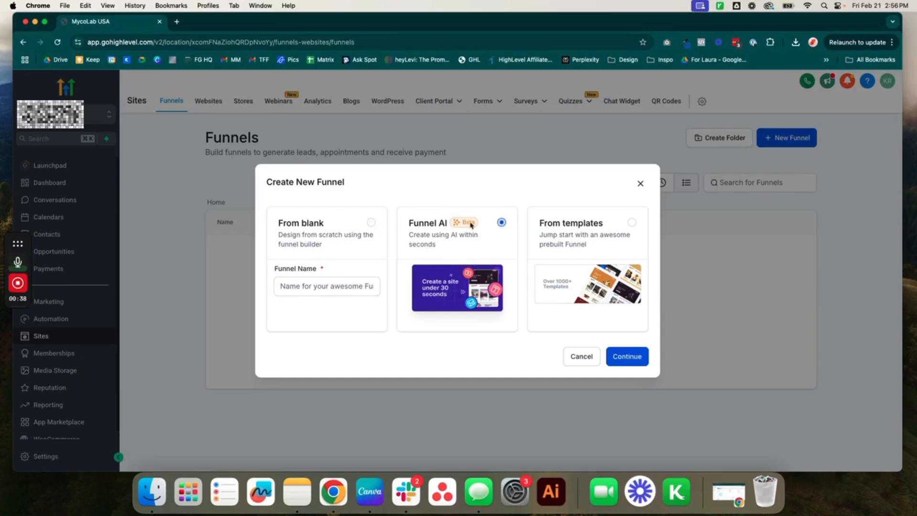
pyautogui.click(611, 230)
pyautogui.click(627, 357)
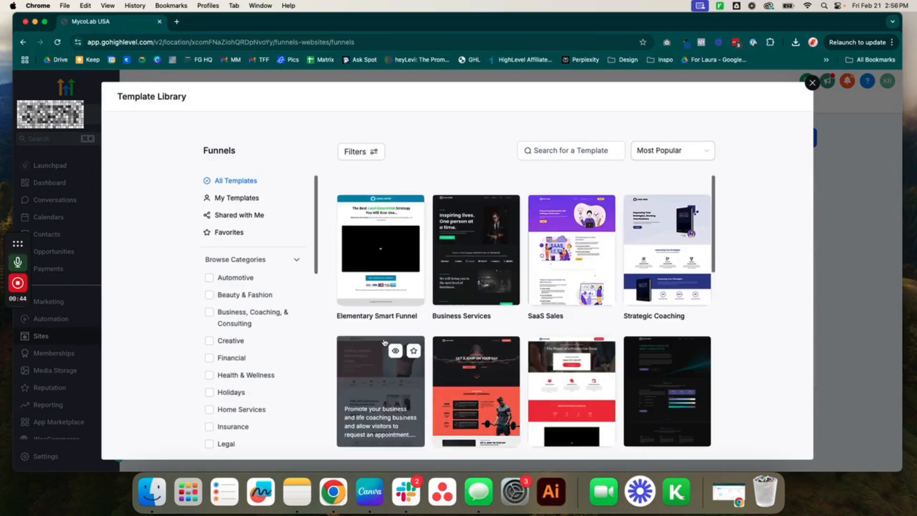
# Step: Preview the Elementary Smart Funnel template and create the funnel from it
pyautogui.scroll(-1, 491, 327)
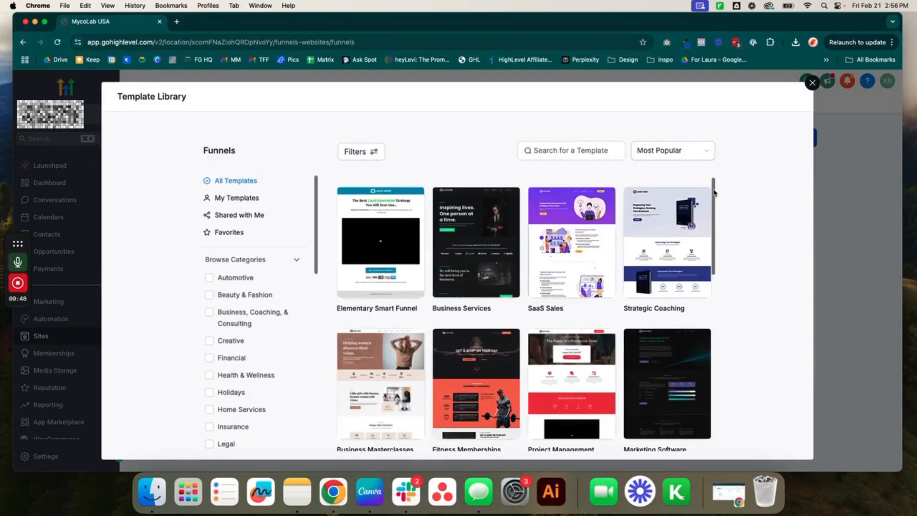
pyautogui.scroll(-3, 689, 321)
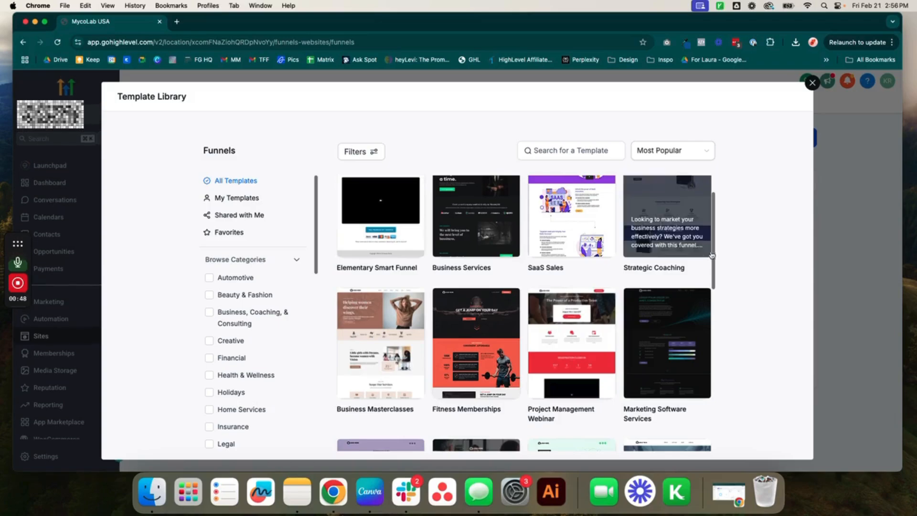
pyautogui.moveTo(711, 255)
pyautogui.mouseDown()
pyautogui.moveTo(703, 442)
pyautogui.moveTo(710, 244)
pyautogui.mouseUp()
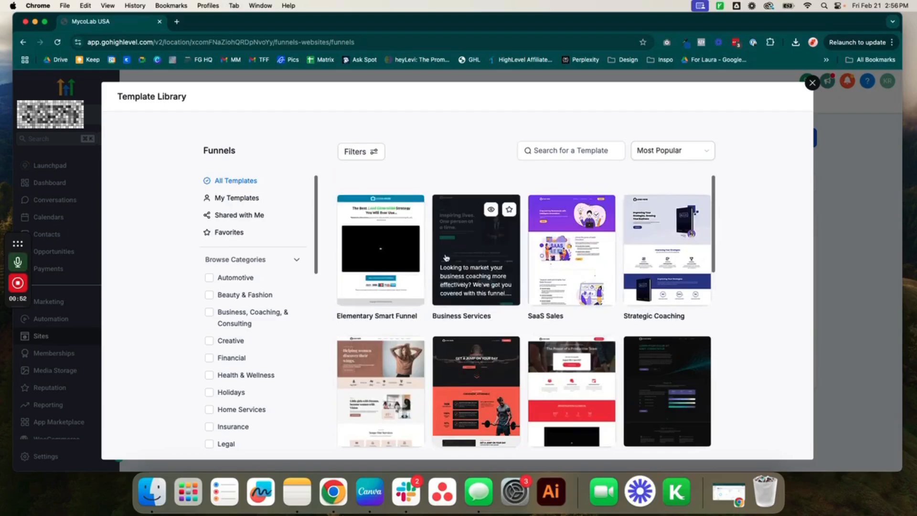
pyautogui.click(395, 210)
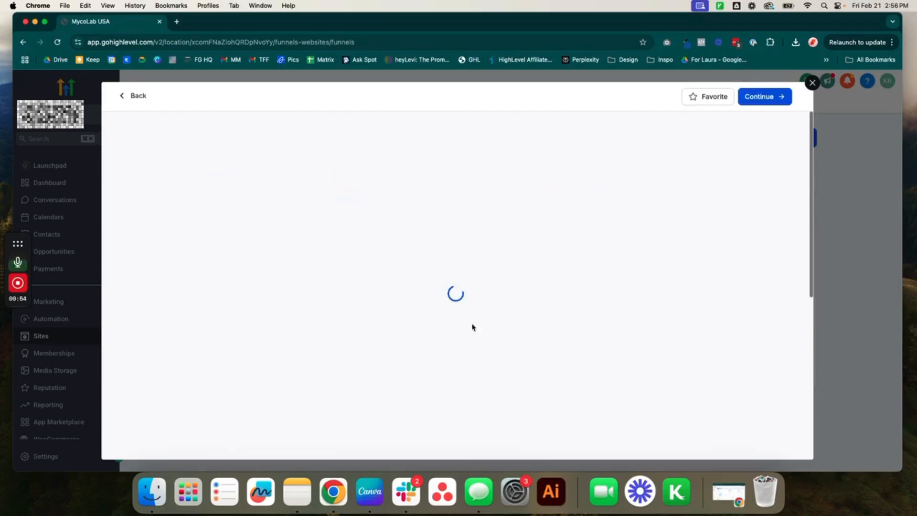
pyautogui.scroll(-10, 517, 331)
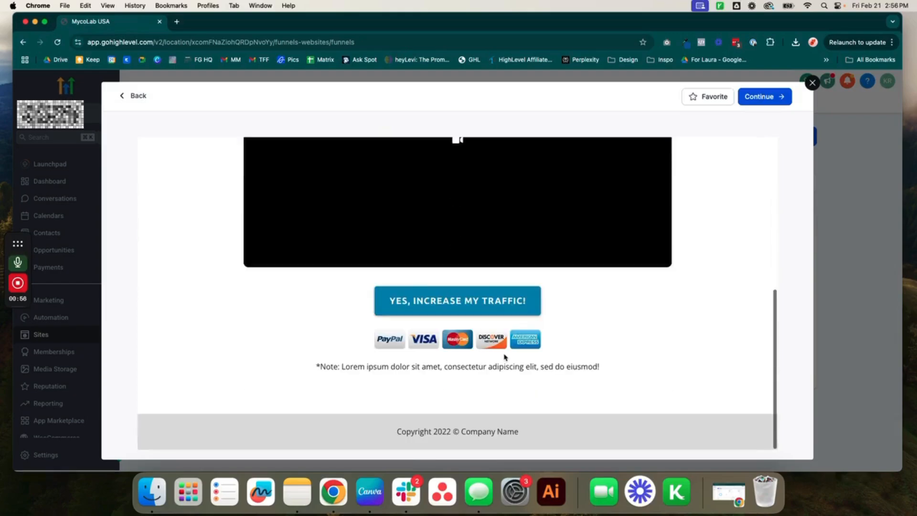
pyautogui.scroll(10, 504, 357)
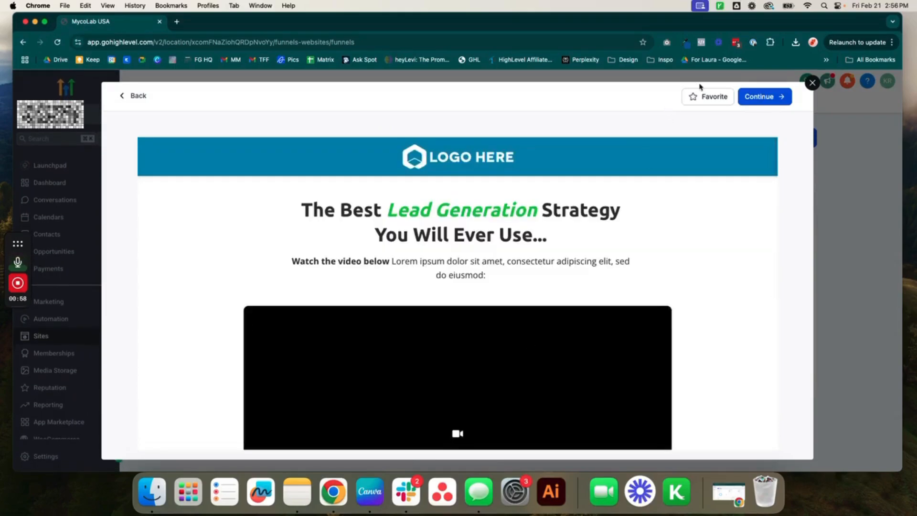
pyautogui.click(765, 97)
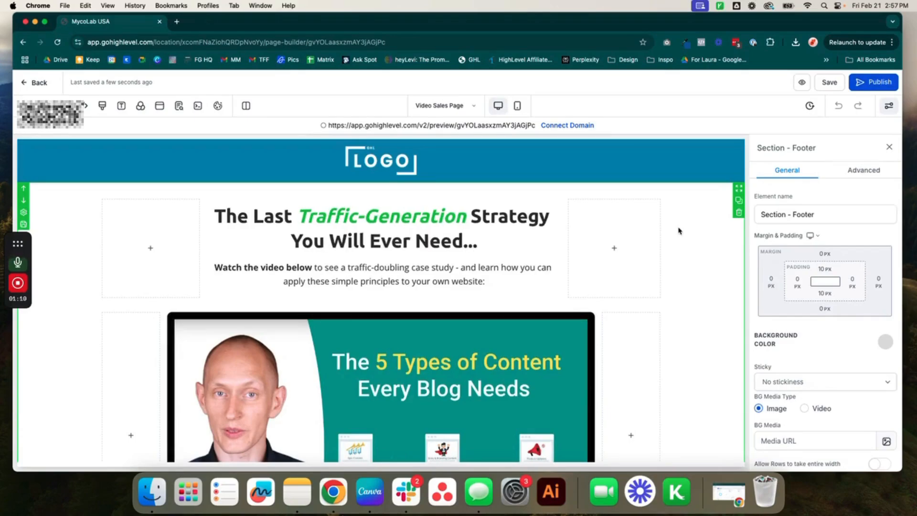
# Step: Save the Video Sales Page in the page builder and return to the funnels list
pyautogui.click(823, 88)
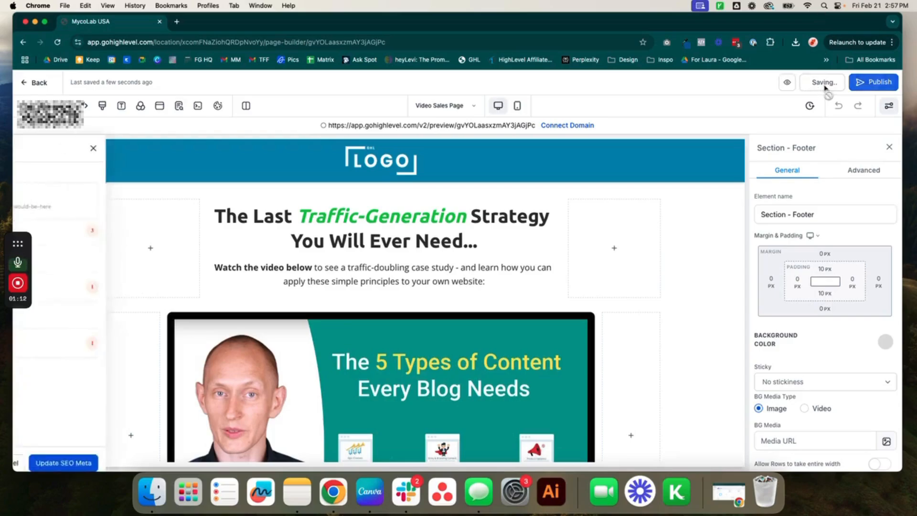
pyautogui.click(168, 148)
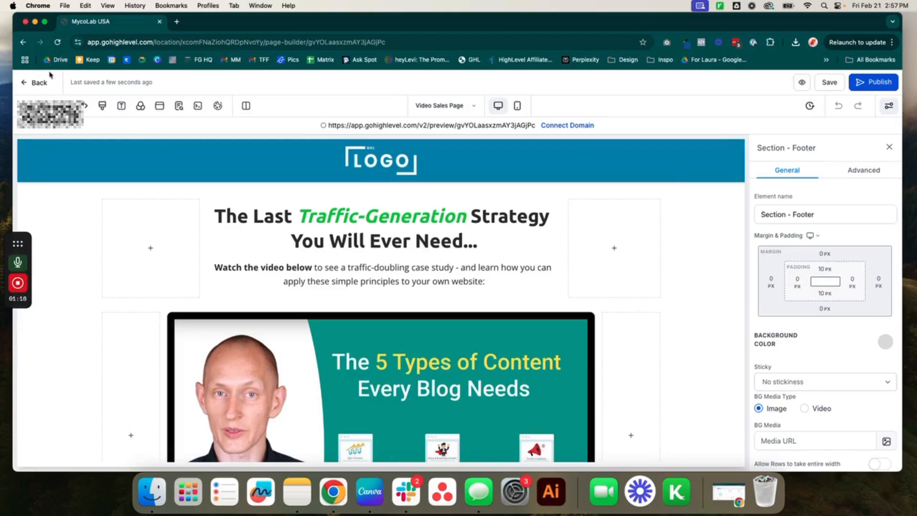
pyautogui.click(42, 85)
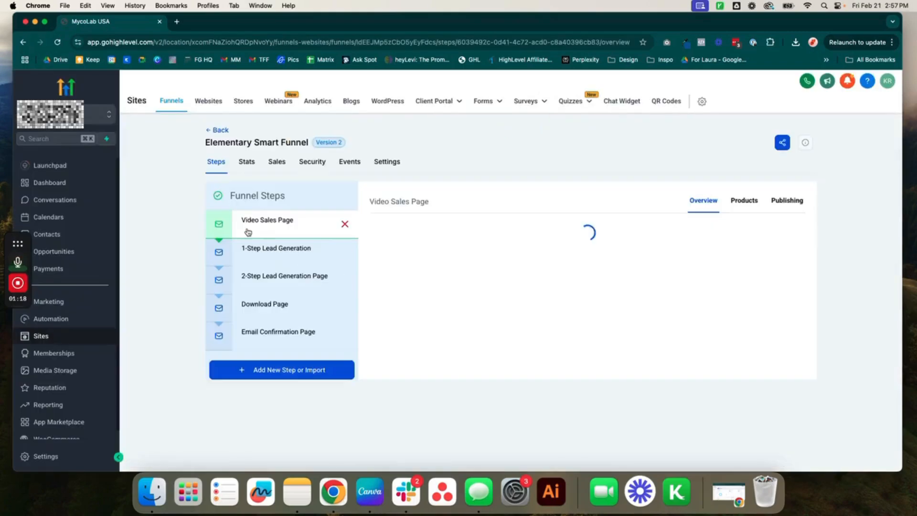
pyautogui.click(219, 130)
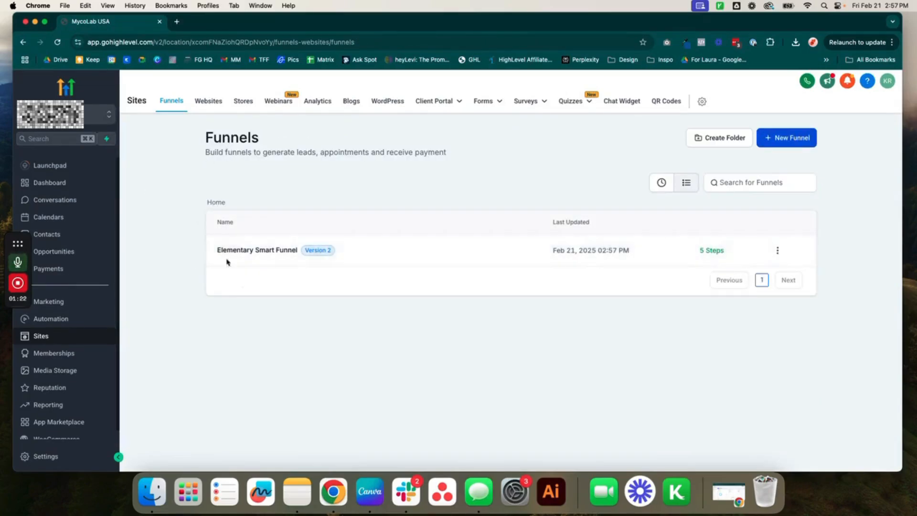
# Step: Open the Elementary Smart Funnel and examine the name and path in the Video Sales Page's details
pyautogui.moveTo(225, 262); pyautogui.dragTo(653, 305)
pyautogui.click(225, 260)
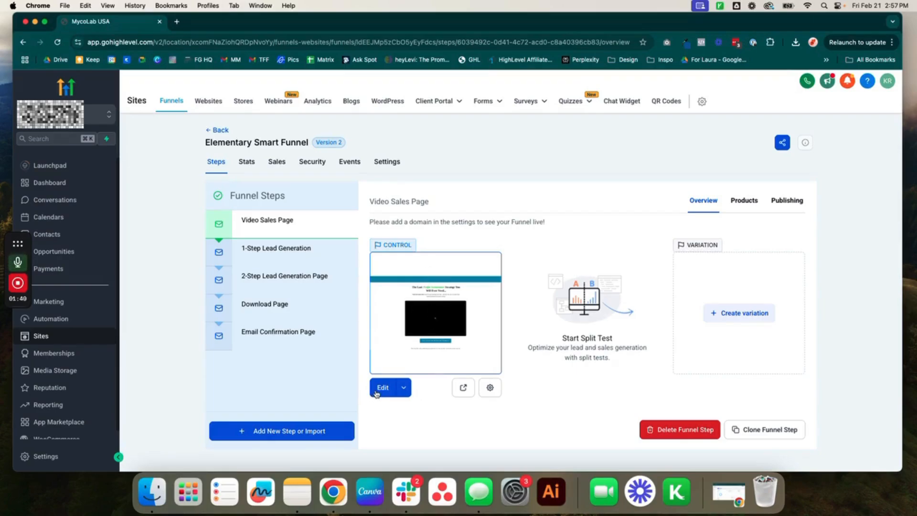
pyautogui.click(490, 389)
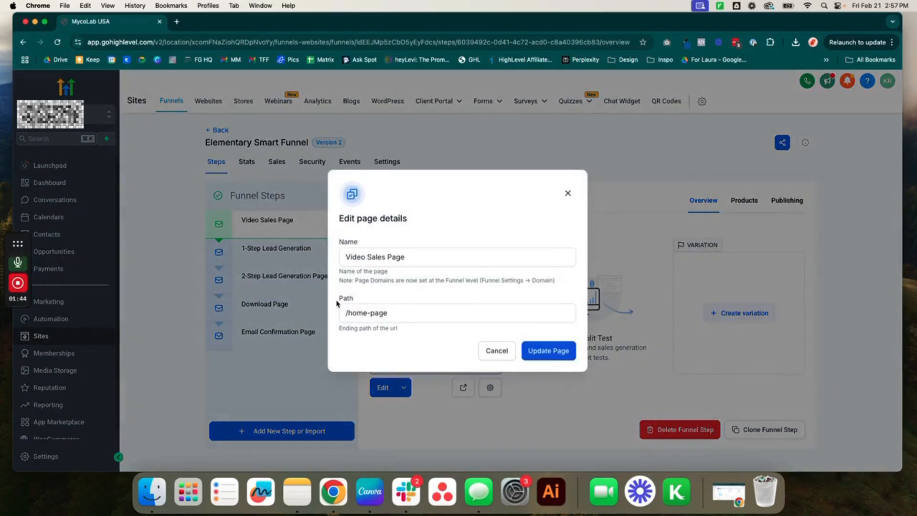
pyautogui.moveTo(403, 317); pyautogui.dragTo(340, 314)
pyautogui.click(400, 325)
pyautogui.moveTo(416, 257); pyautogui.dragTo(343, 266)
pyautogui.moveTo(407, 313); pyautogui.dragTo(342, 316)
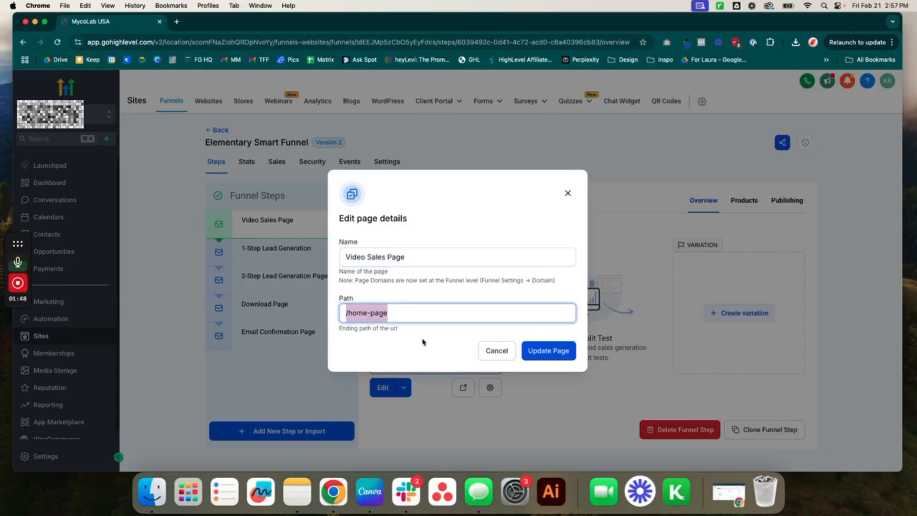
pyautogui.click(483, 354)
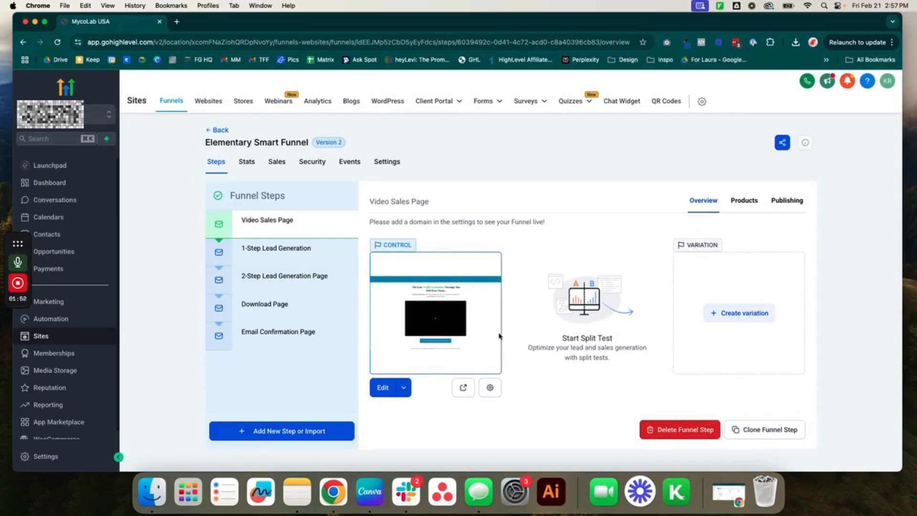
# Step: Review the Video Sales Page's products and its publishing settings, including the step name and step URL
pyautogui.click(747, 204)
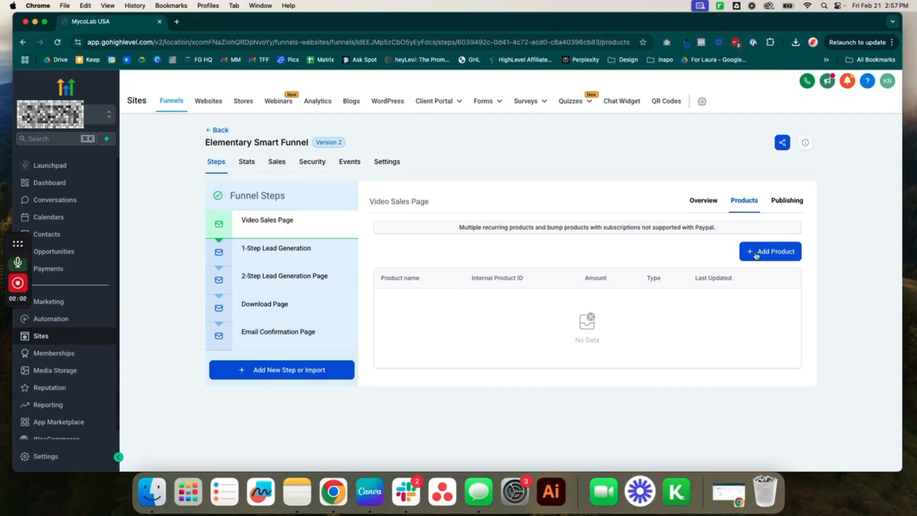
pyautogui.click(787, 202)
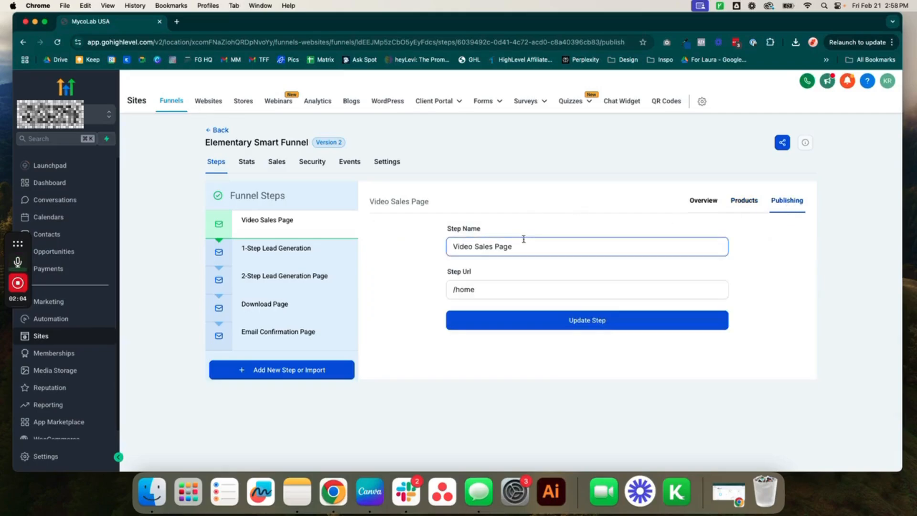
pyautogui.moveTo(543, 251); pyautogui.dragTo(448, 255)
pyautogui.click(493, 291)
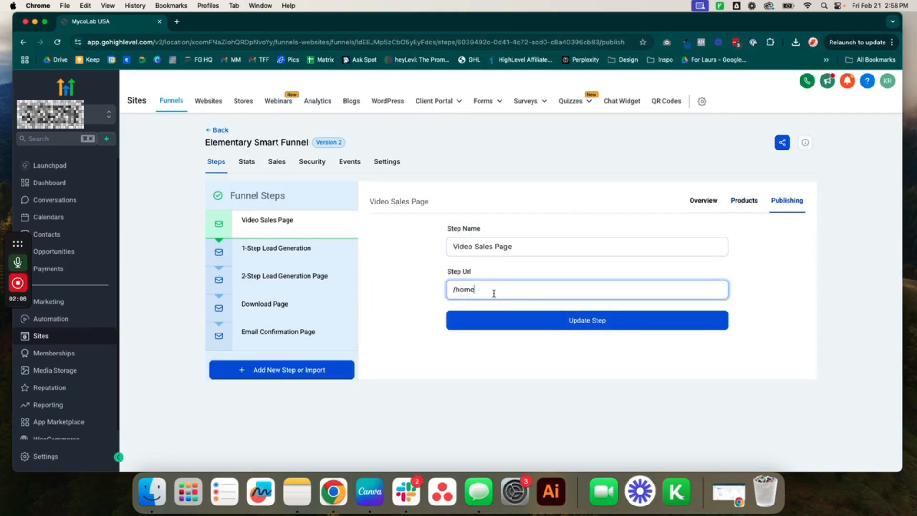
pyautogui.moveTo(494, 290); pyautogui.dragTo(451, 282)
pyautogui.click(450, 262)
pyautogui.click(450, 253)
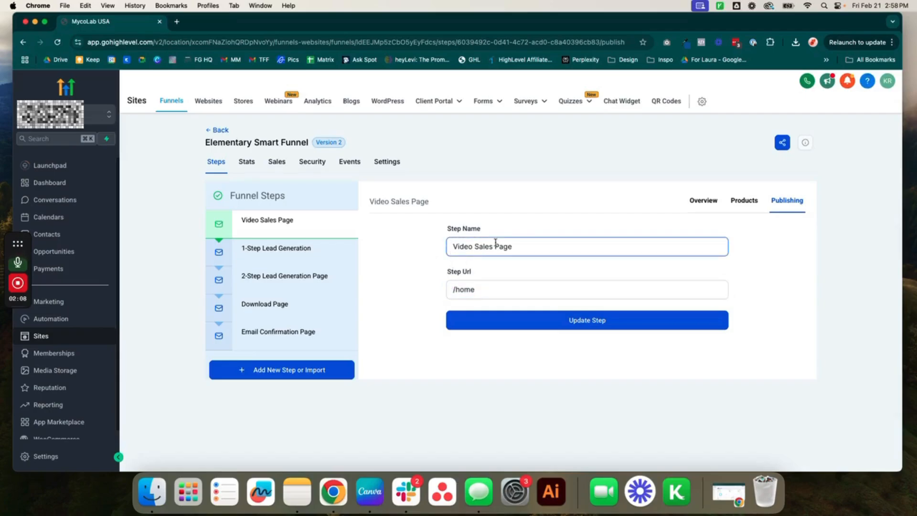
pyautogui.click(436, 270)
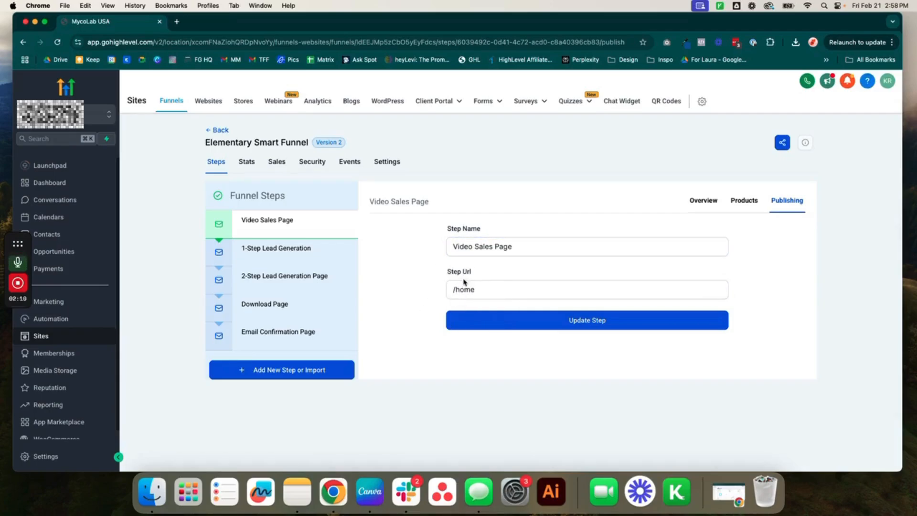
# Step: View the Video Sales Page from its overview in a separate browser tab, and return to the funnel
pyautogui.click(702, 200)
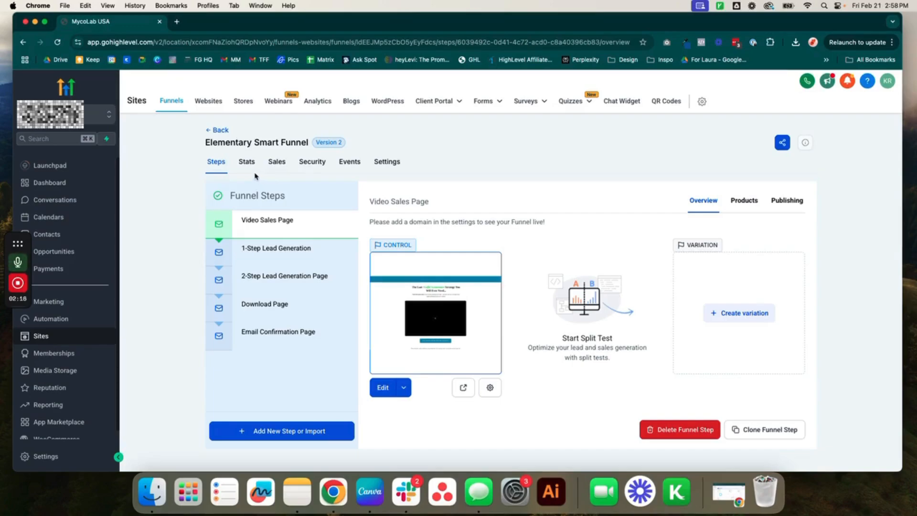
pyautogui.click(462, 388)
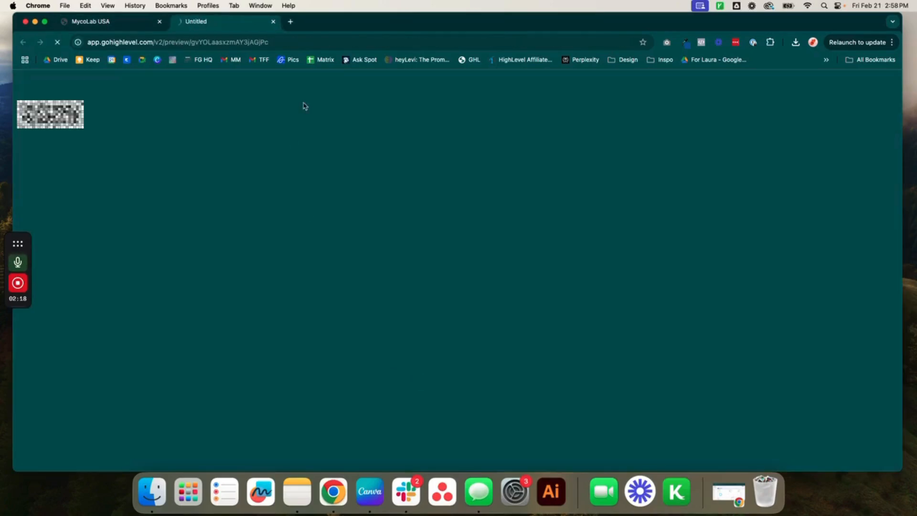
pyautogui.click(128, 24)
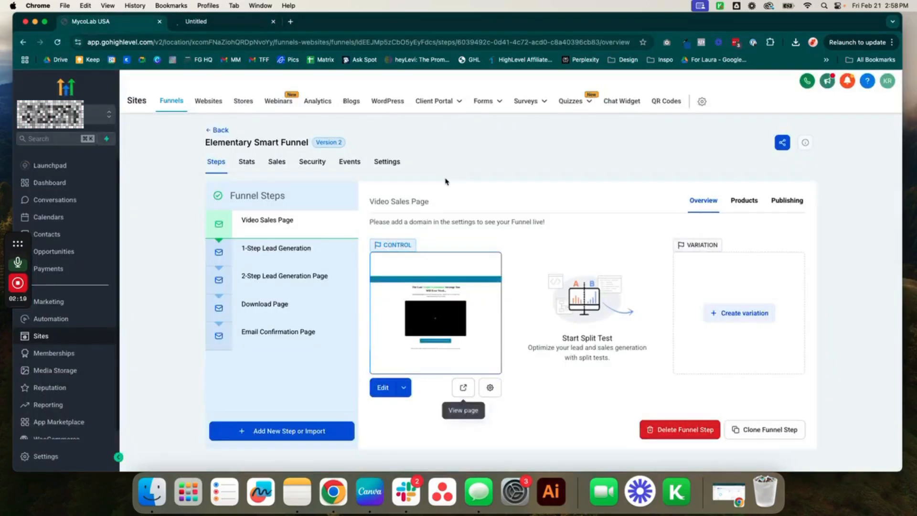
# Step: Examine the funnel's stats for page views, opt-ins, sales and earnings, including the date range selector
pyautogui.click(247, 161)
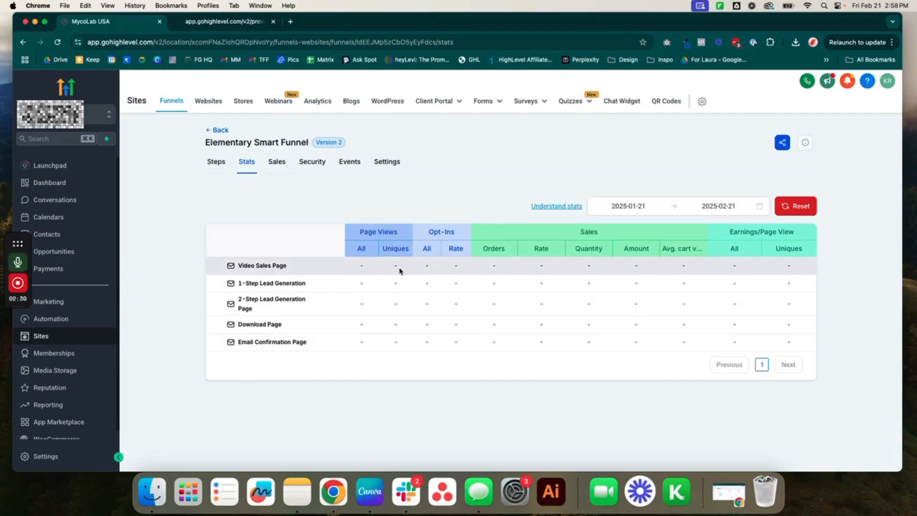
pyautogui.moveTo(400, 271); pyautogui.dragTo(823, 270)
pyautogui.click(823, 270)
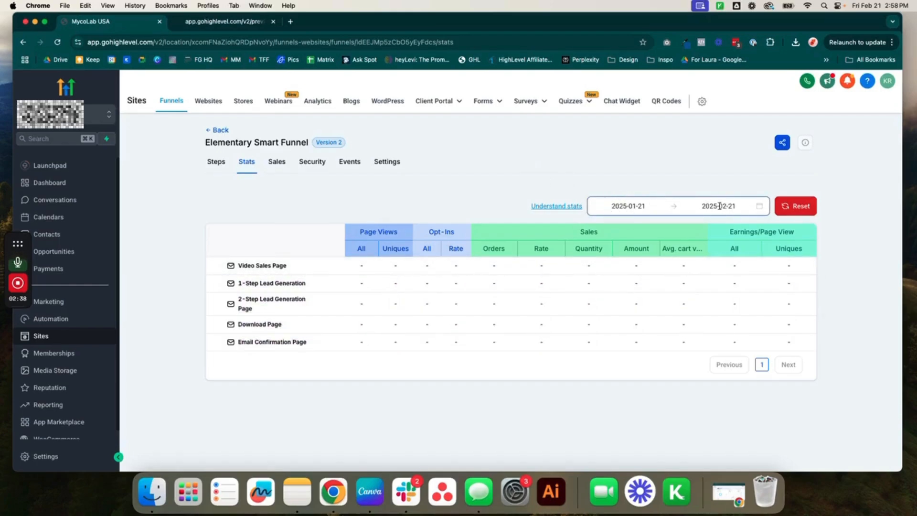
pyautogui.click(608, 209)
pyautogui.click(660, 174)
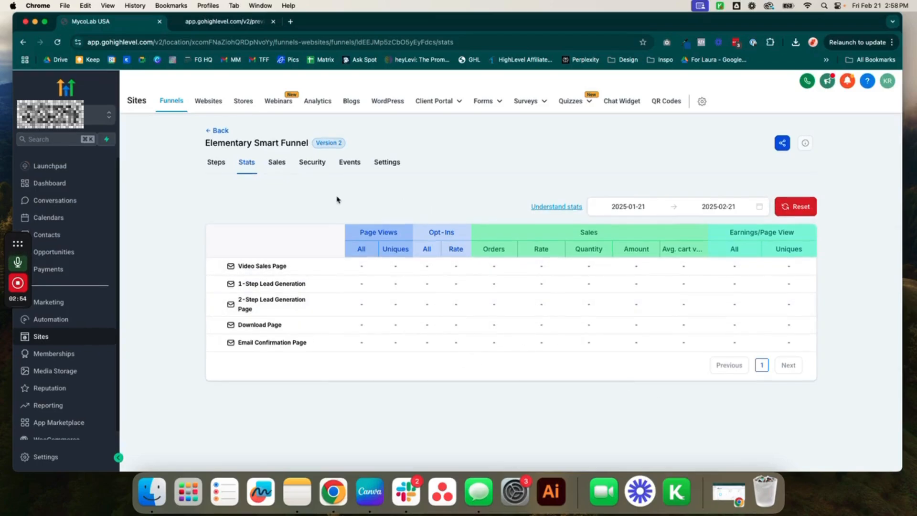
# Step: Review the funnel's sales data and security headers, including the form for adding a custom header
pyautogui.click(277, 162)
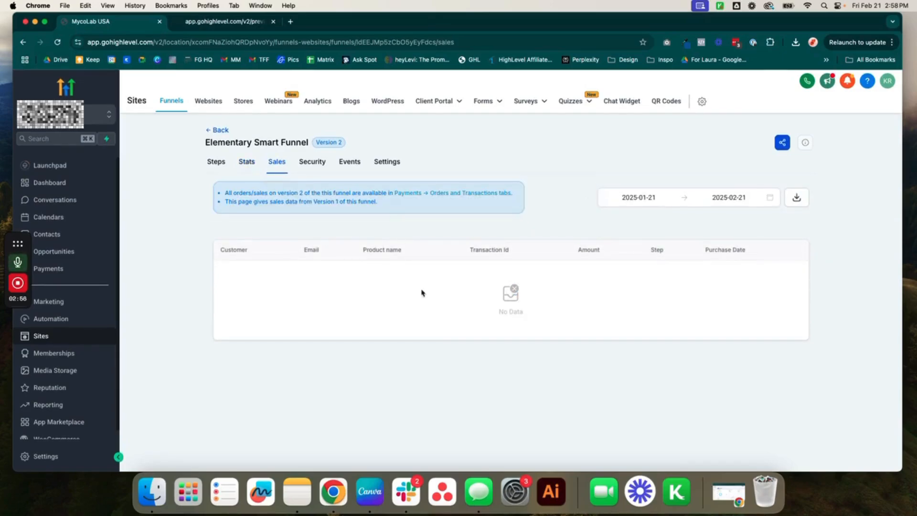
pyautogui.click(313, 163)
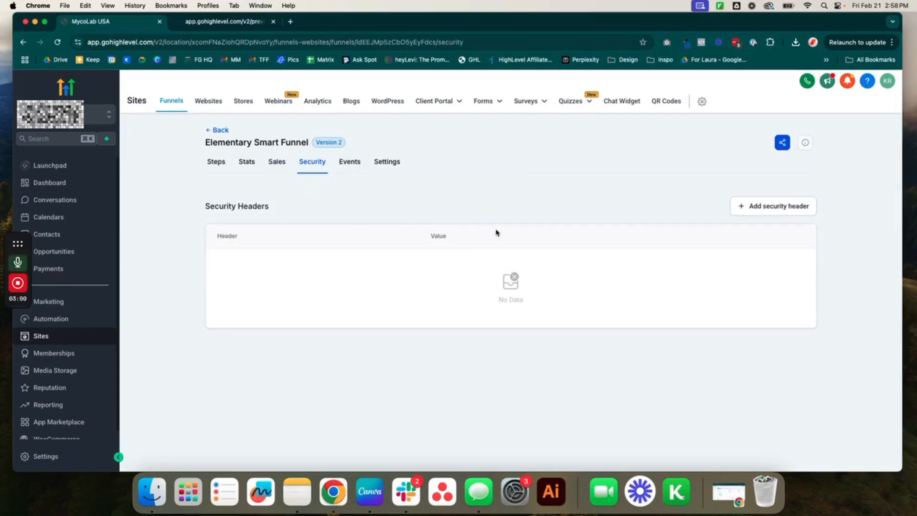
pyautogui.click(775, 210)
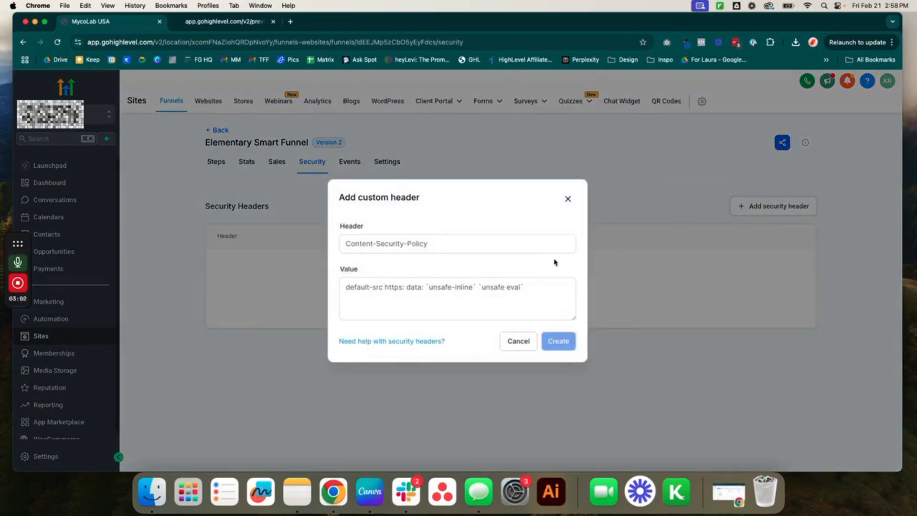
pyautogui.click(567, 198)
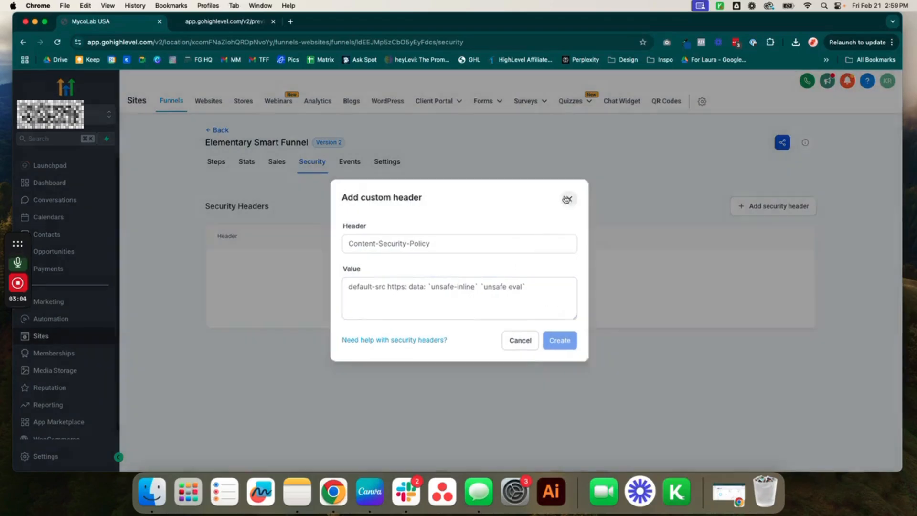
# Step: Review the funnel's Meta tracking events, including the form for adding an event with a pixel ID and access token
pyautogui.click(359, 163)
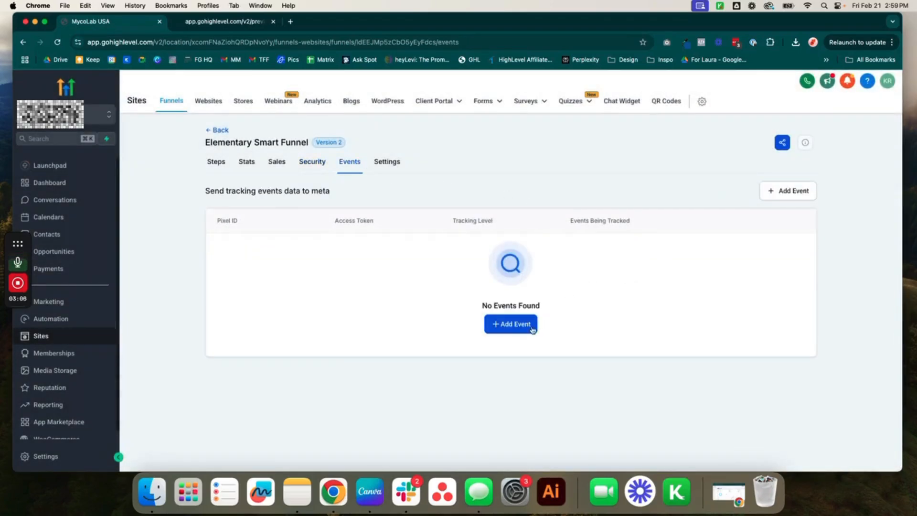
pyautogui.click(509, 327)
pyautogui.click(410, 192)
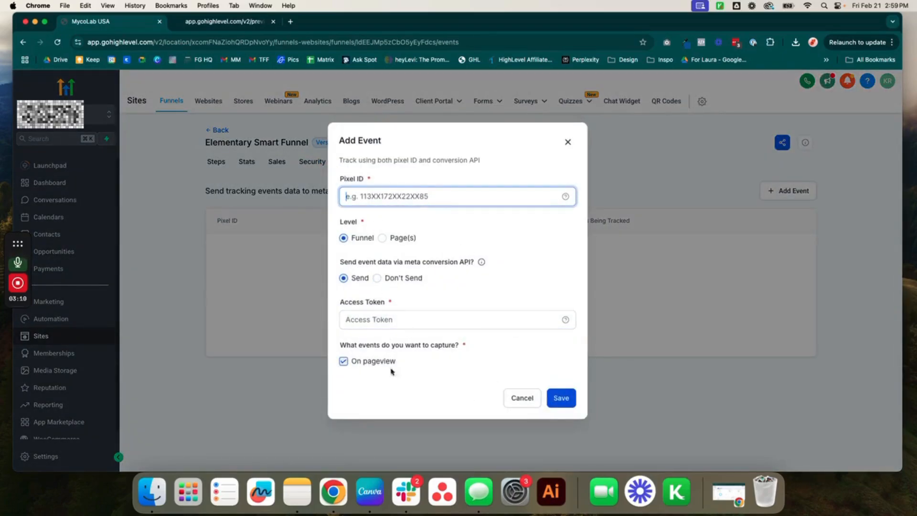
pyautogui.click(568, 143)
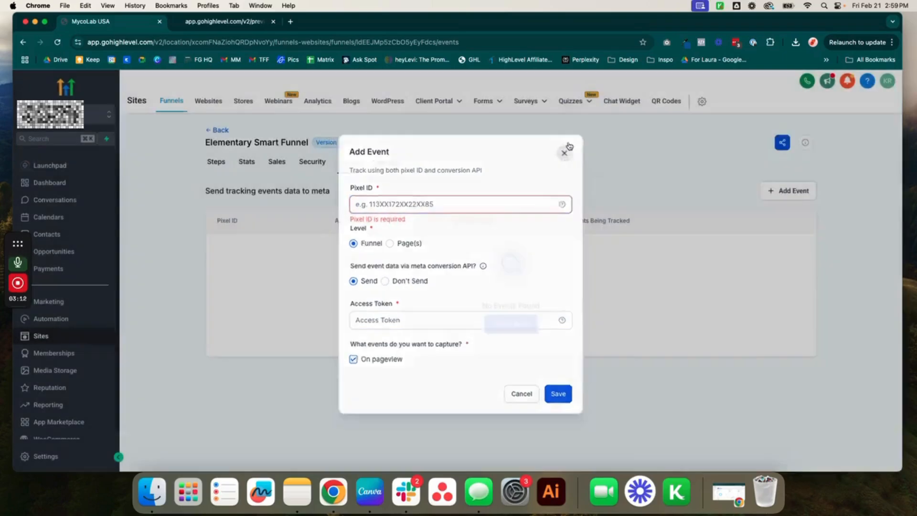
# Step: Examine the funnel's general settings, focusing on the name, path and head tracking code
pyautogui.click(386, 162)
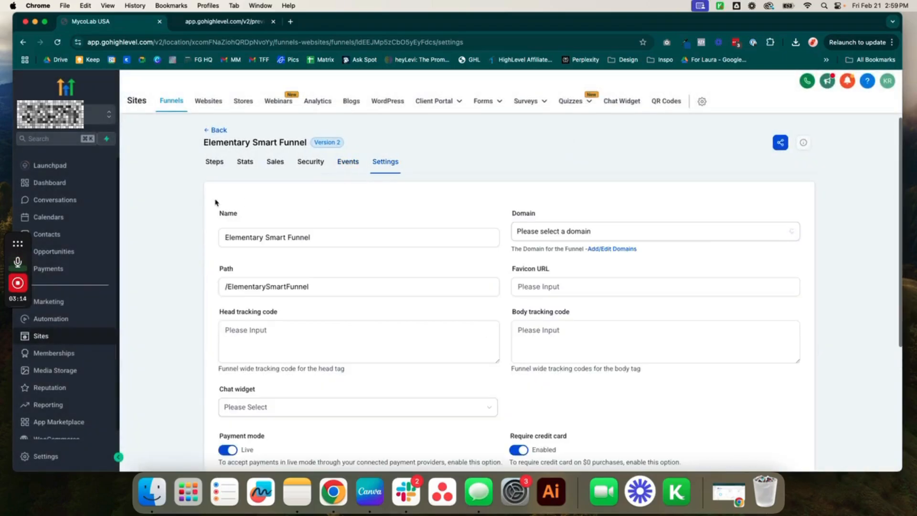
pyautogui.scroll(-3, 237, 220)
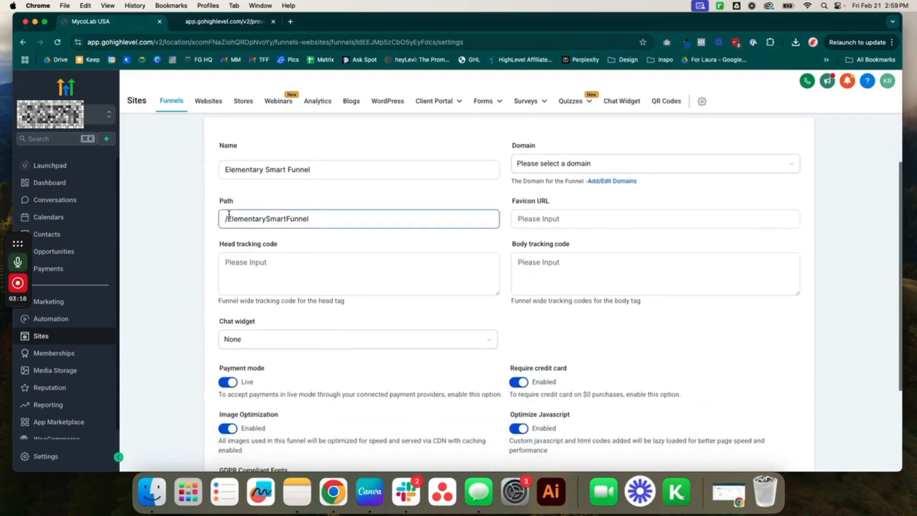
pyautogui.click(255, 262)
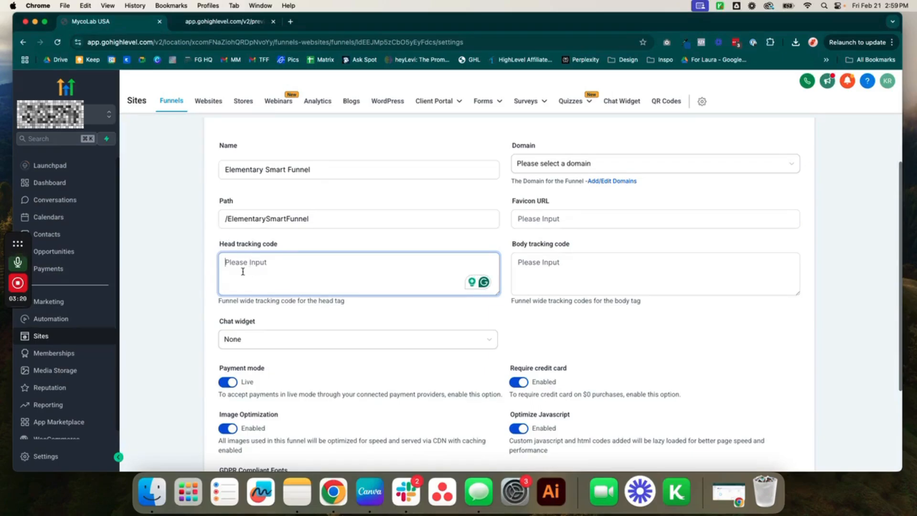
pyautogui.moveTo(219, 245); pyautogui.dragTo(301, 249)
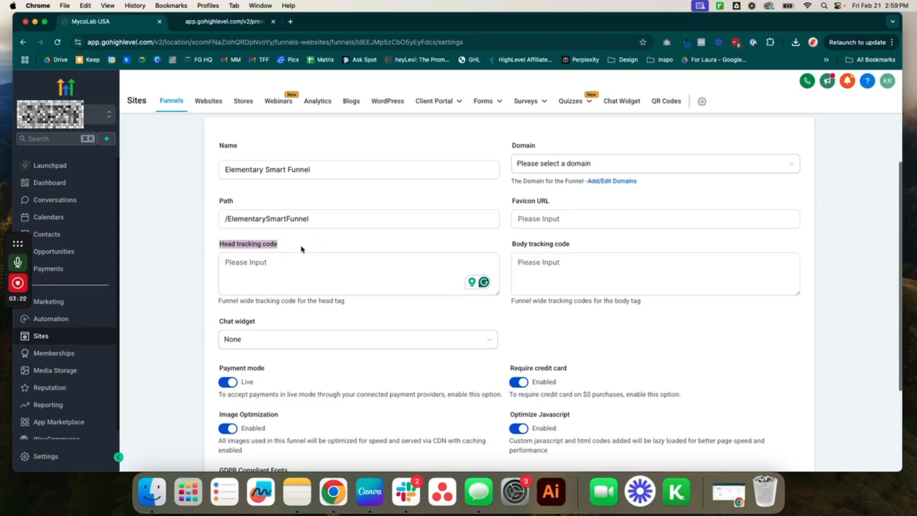
pyautogui.click(383, 268)
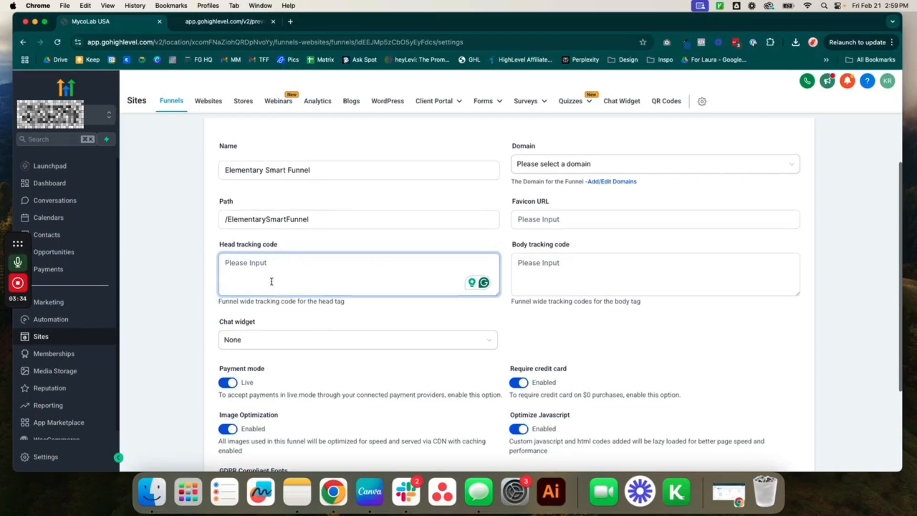
pyautogui.scroll(-2, 320, 314)
pyautogui.scroll(4, 318, 303)
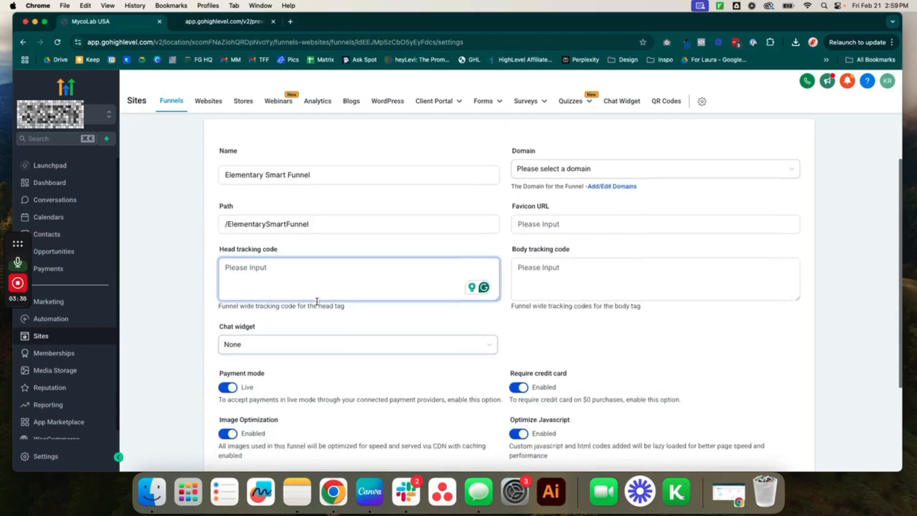
# Step: Review the funnel's favicon URL, path, domain selection and body tracking code settings
pyautogui.click(520, 262)
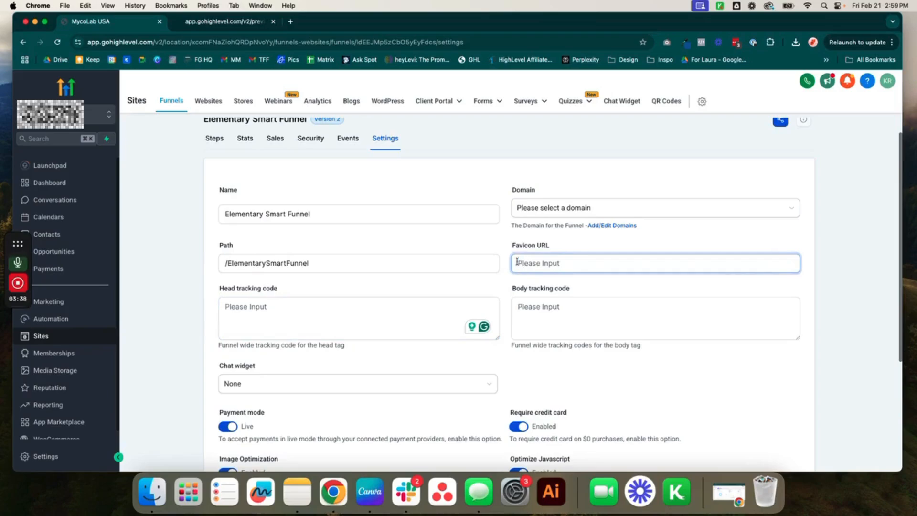
pyautogui.moveTo(315, 263); pyautogui.dragTo(227, 263)
pyautogui.click(387, 270)
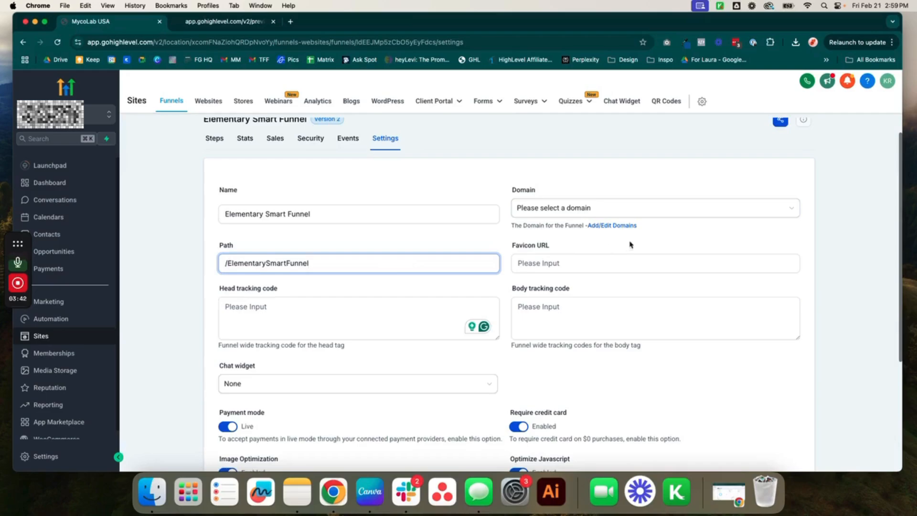
pyautogui.click(606, 211)
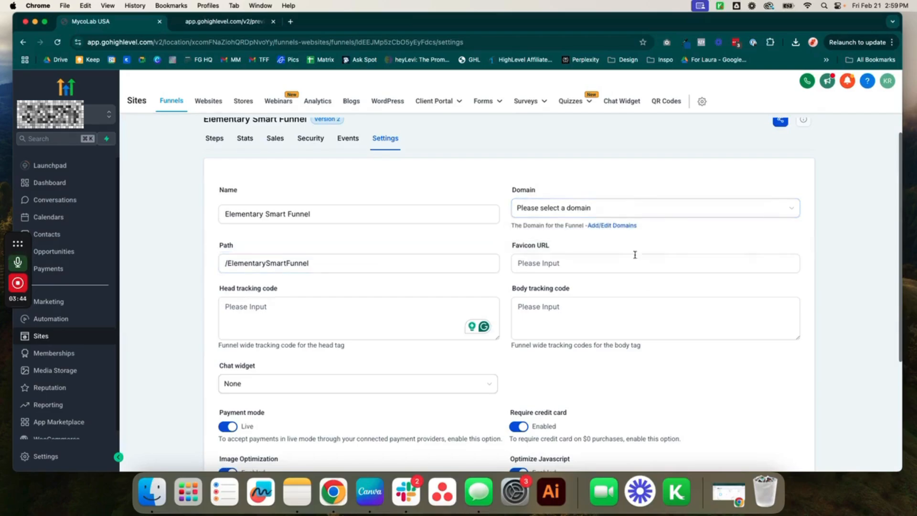
pyautogui.click(592, 316)
pyautogui.scroll(-1, 601, 328)
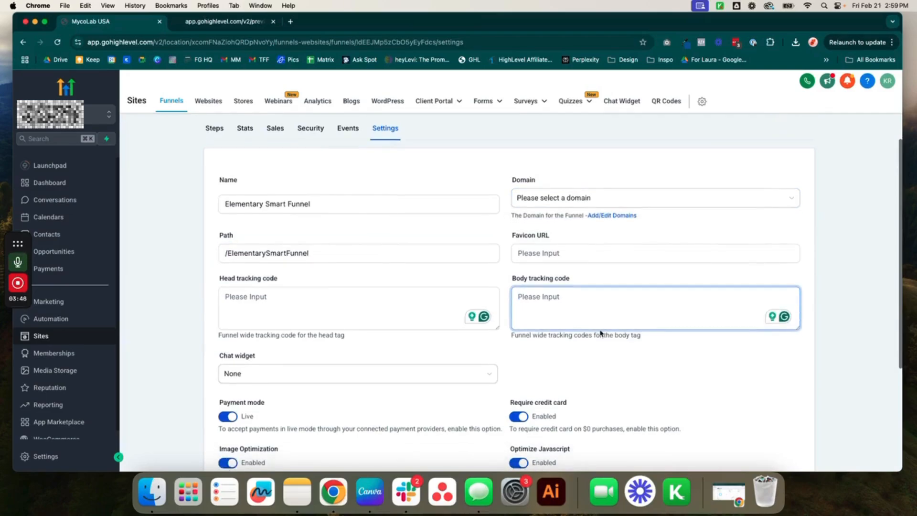
# Step: Review the funnel's chat widget choices, payment mode switch and GDPR compliant fonts setting
pyautogui.scroll(-5, 599, 332)
pyautogui.click(415, 255)
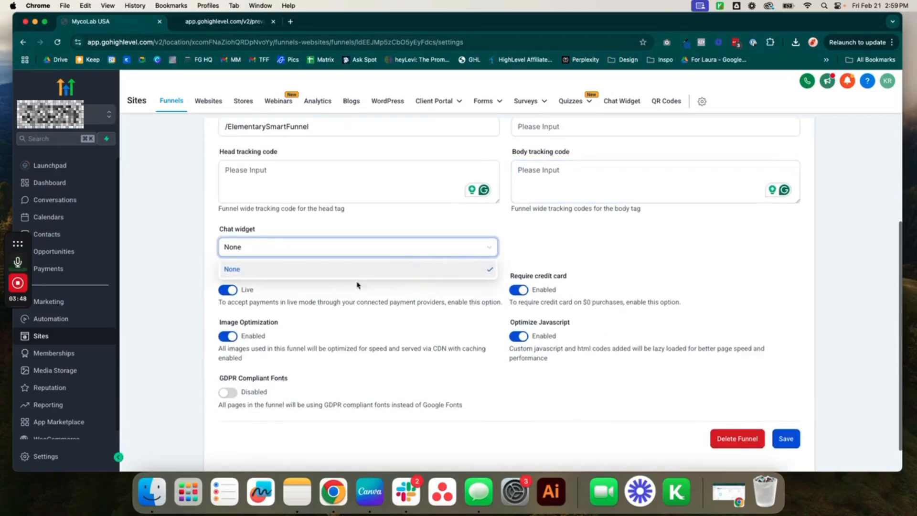
pyautogui.click(540, 259)
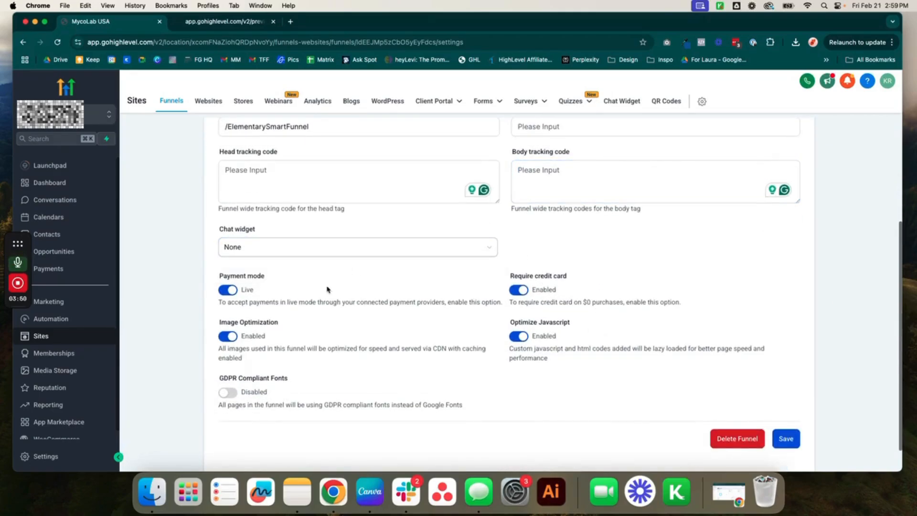
pyautogui.click(228, 291)
pyautogui.click(228, 290)
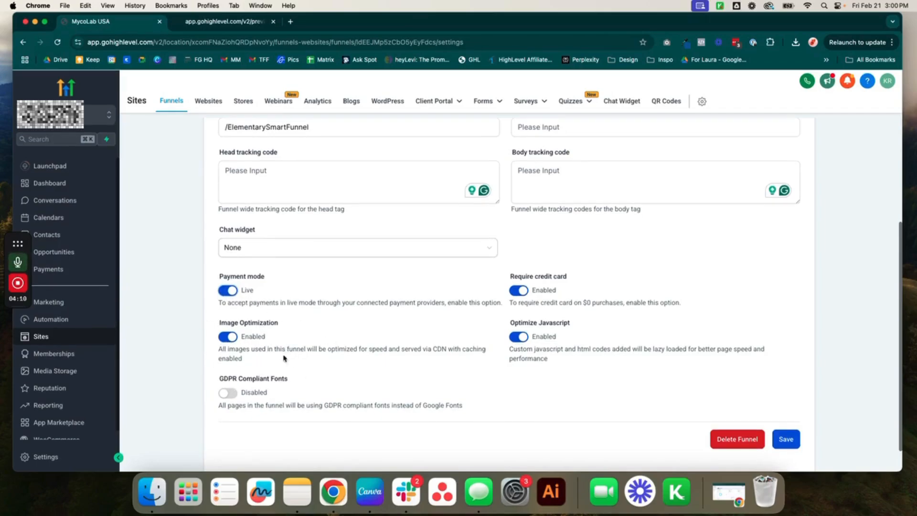
pyautogui.moveTo(219, 378); pyautogui.dragTo(289, 379)
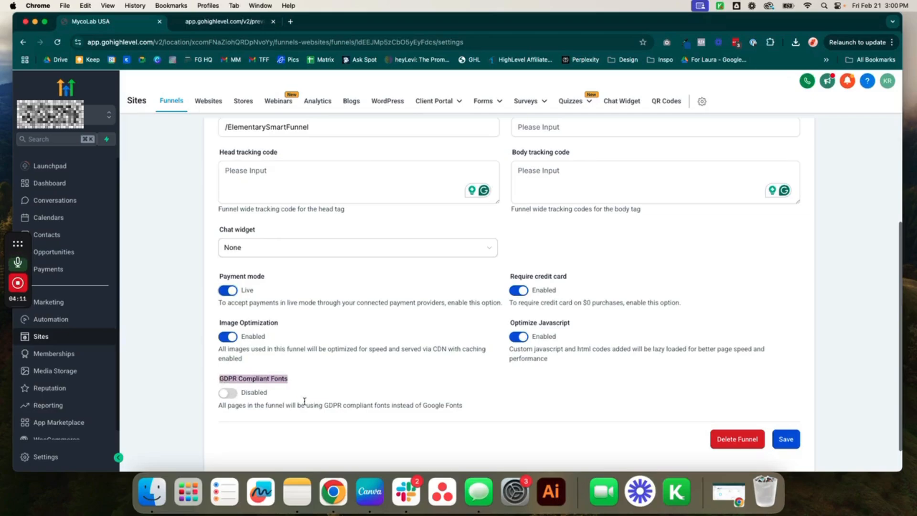
pyautogui.moveTo(462, 405); pyautogui.dragTo(419, 414)
pyautogui.click(460, 410)
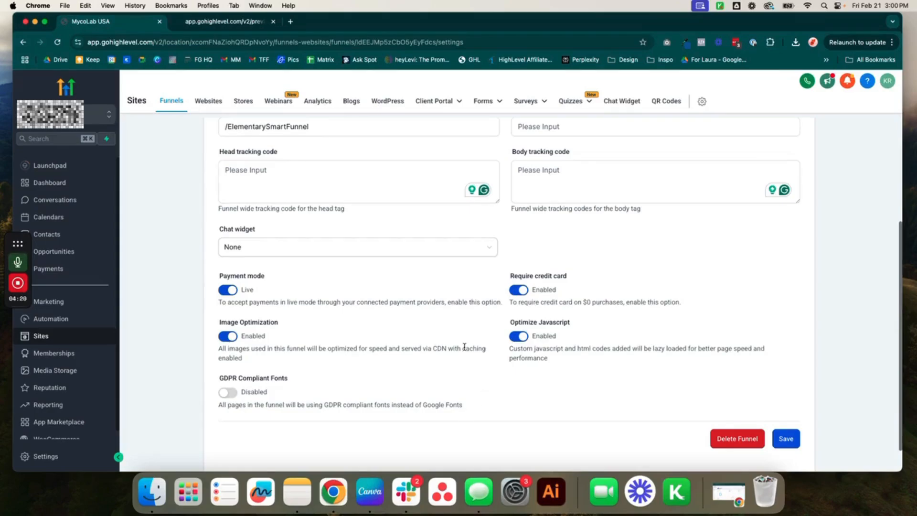
# Step: Disable the credit card requirement for $0 purchases, review the Optimize Javascript option and save the funnel settings
pyautogui.scroll(-1, 472, 335)
pyautogui.moveTo(515, 272); pyautogui.dragTo(686, 307)
pyautogui.click(685, 307)
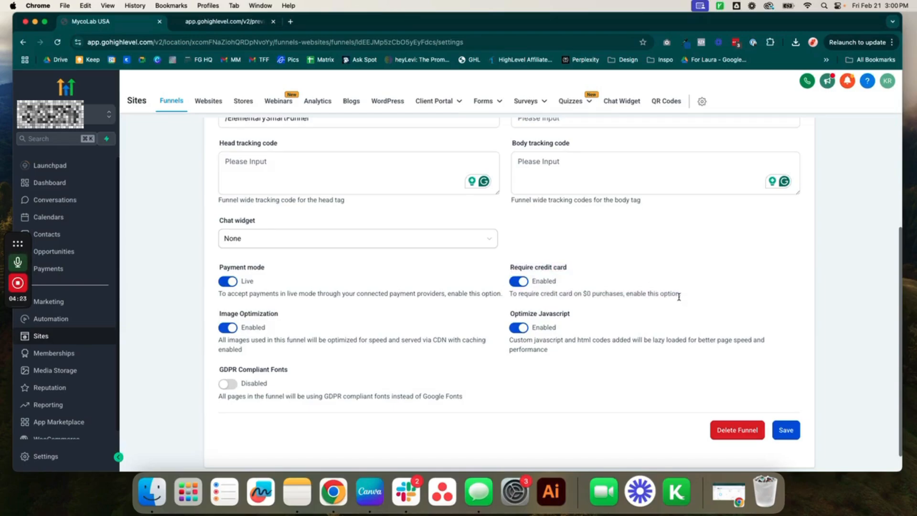
pyautogui.click(515, 282)
pyautogui.moveTo(511, 294); pyautogui.dragTo(682, 302)
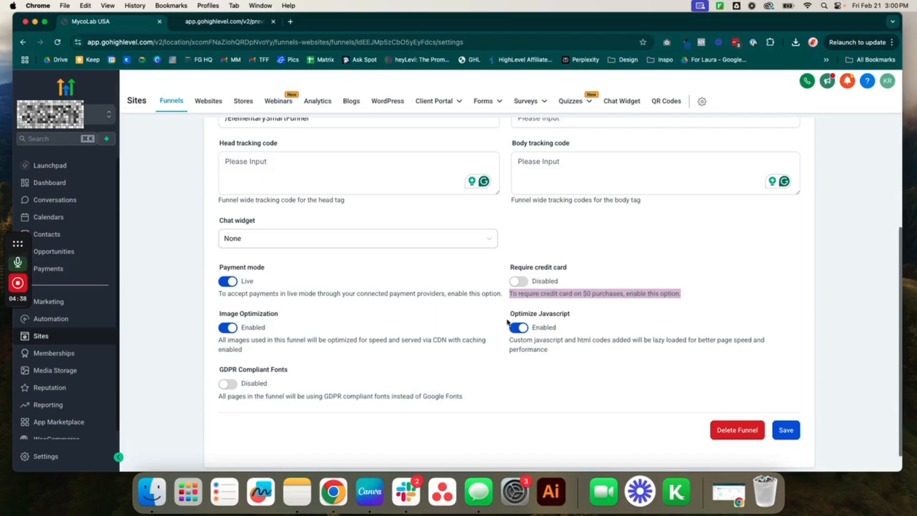
pyautogui.moveTo(509, 316); pyautogui.dragTo(613, 356)
pyautogui.click(613, 357)
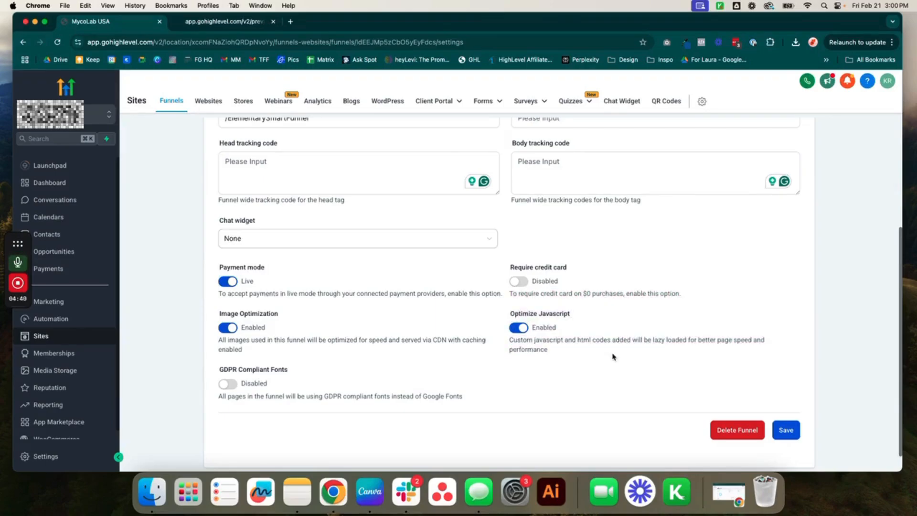
pyautogui.click(785, 430)
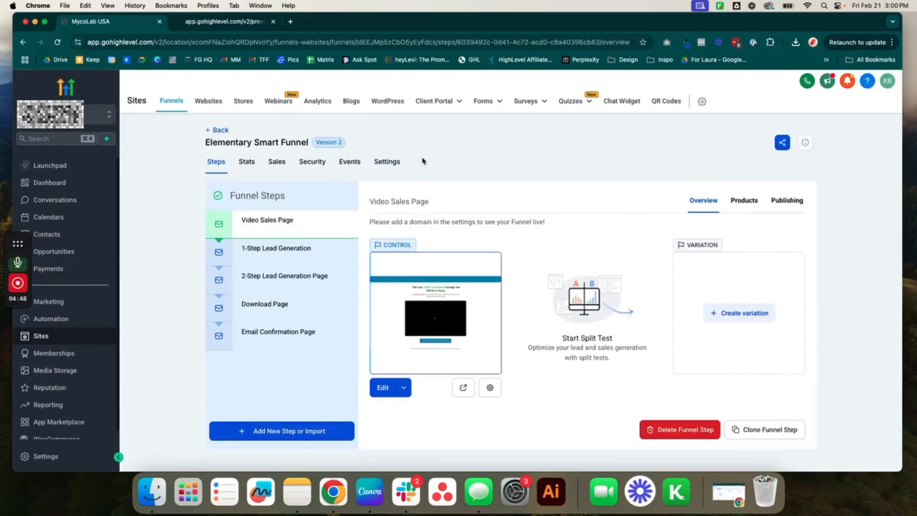
# Step: Open the Video Sales Page in the page builder, preview it in a separate browser tab and return to the builder
pyautogui.click(394, 392)
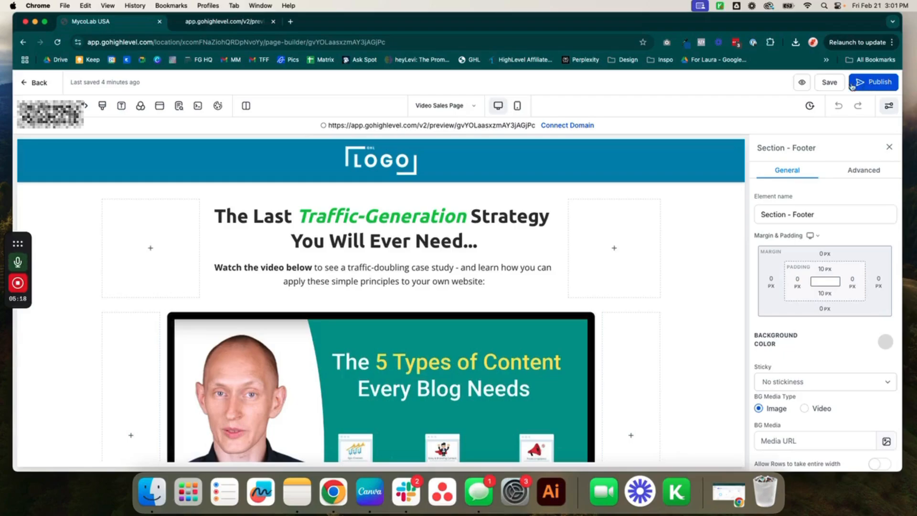
pyautogui.click(830, 83)
pyautogui.click(795, 82)
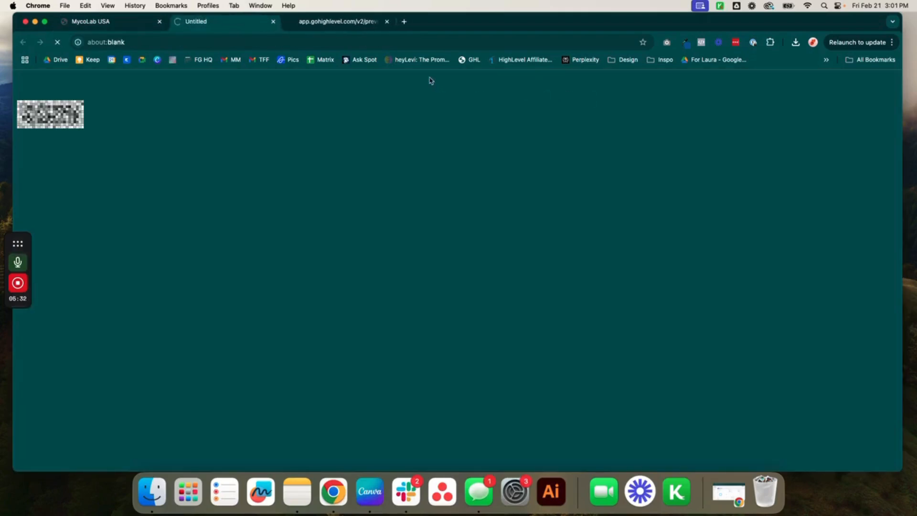
pyautogui.click(123, 24)
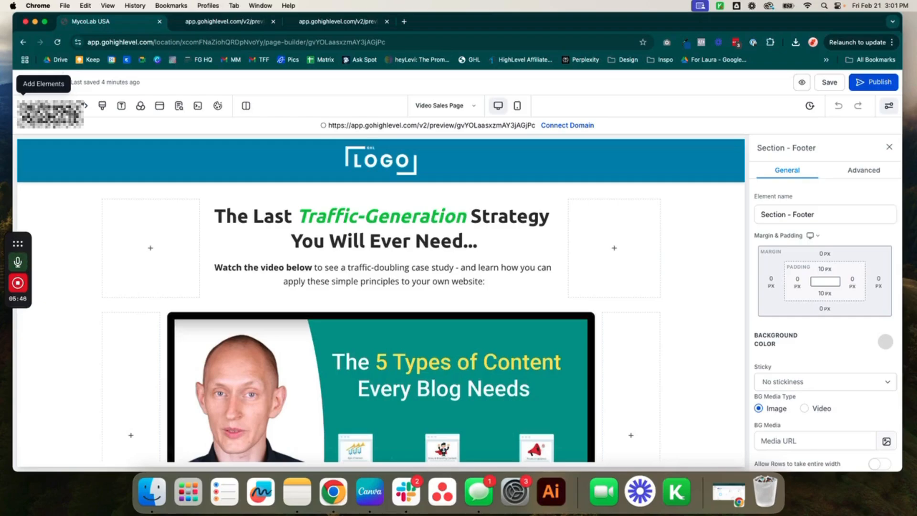
# Step: View the page builder's catalogue of elements that can be added to the page
pyautogui.click(27, 105)
pyautogui.click(285, 149)
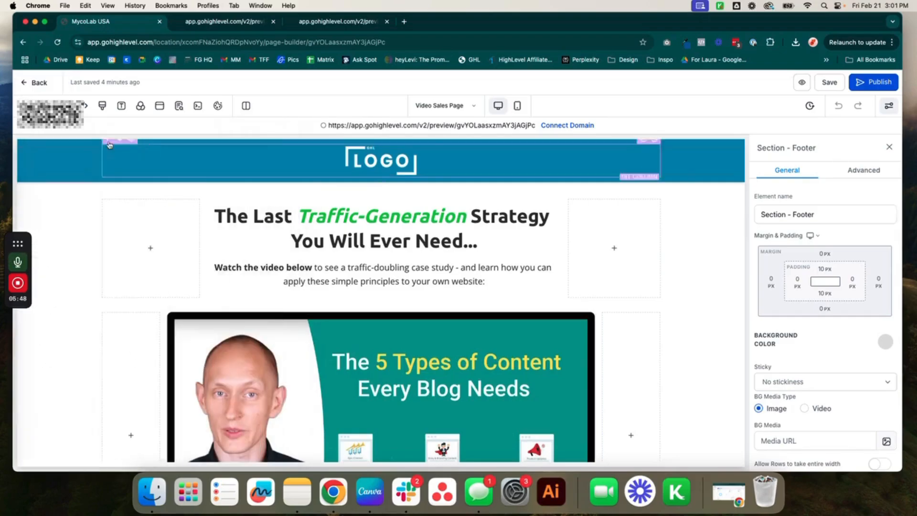
pyautogui.click(27, 105)
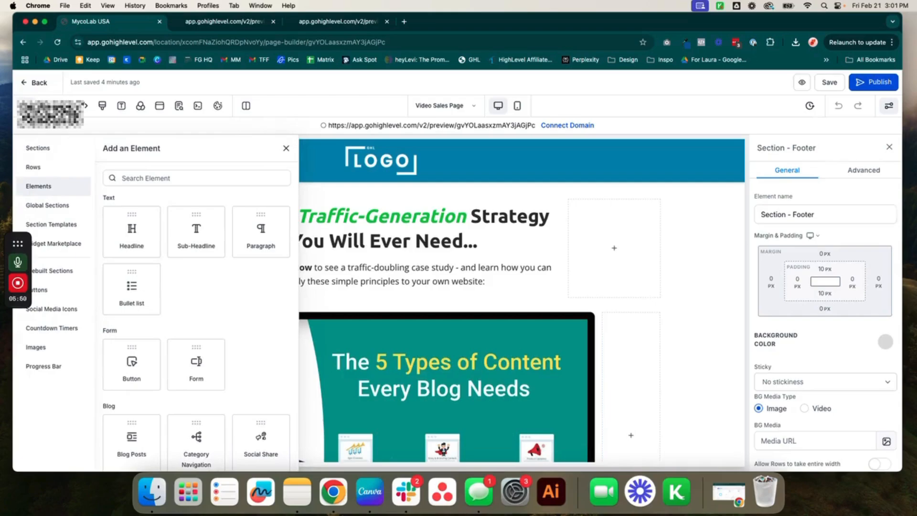
# Step: Expand the page's layers from Section - Header through 1 Column Row to 1st Column, and view the funnel's page list
pyautogui.click(45, 106)
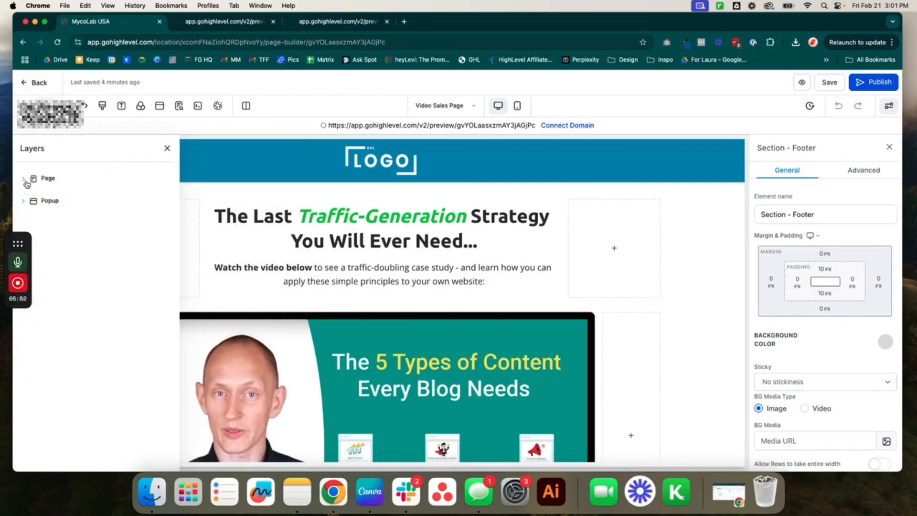
pyautogui.click(25, 179)
pyautogui.click(27, 198)
pyautogui.click(36, 216)
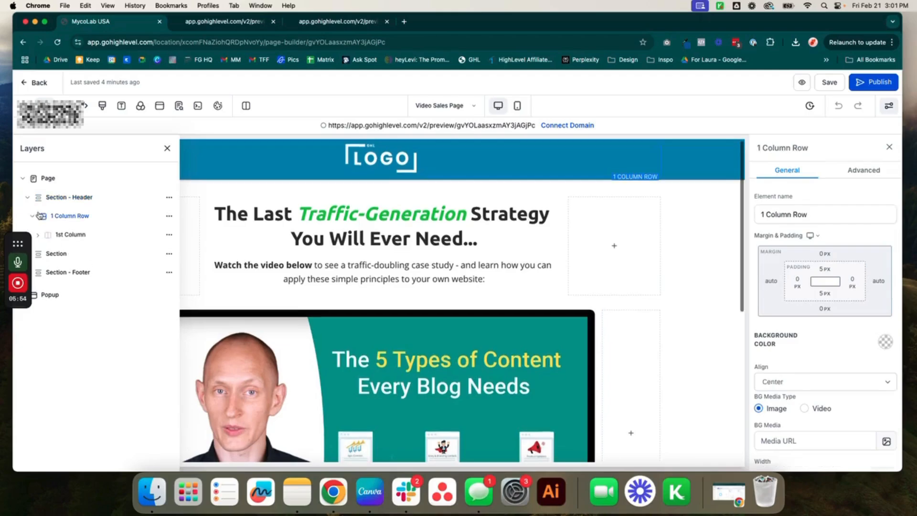
pyautogui.click(38, 235)
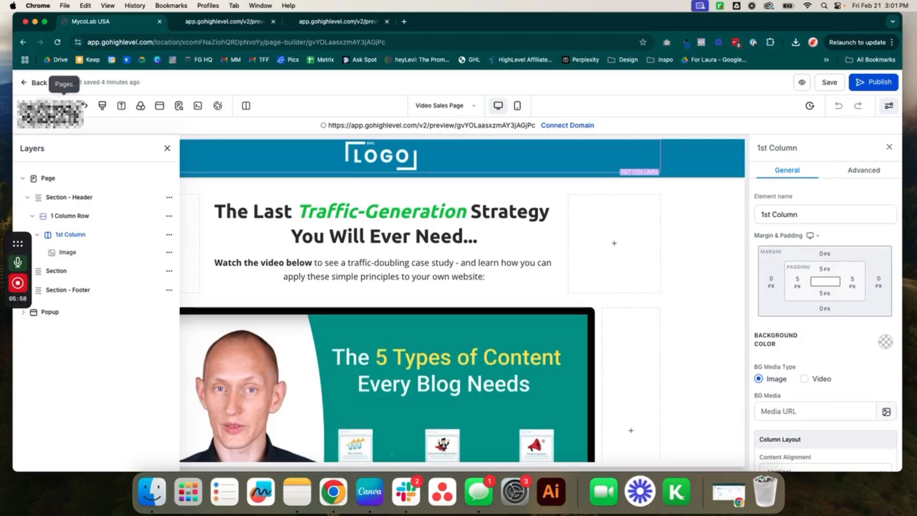
pyautogui.click(64, 105)
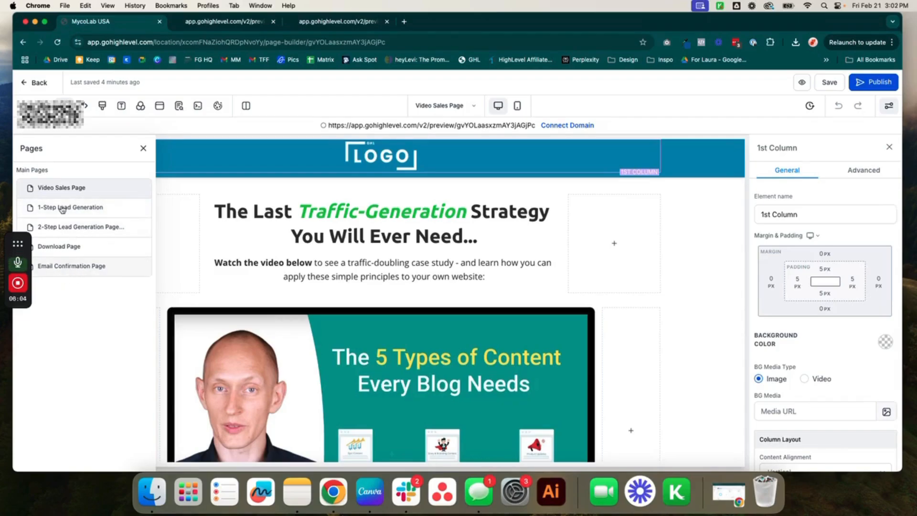
# Step: Review the page's header and footer tracking code editors, and close them without adding code
pyautogui.click(85, 107)
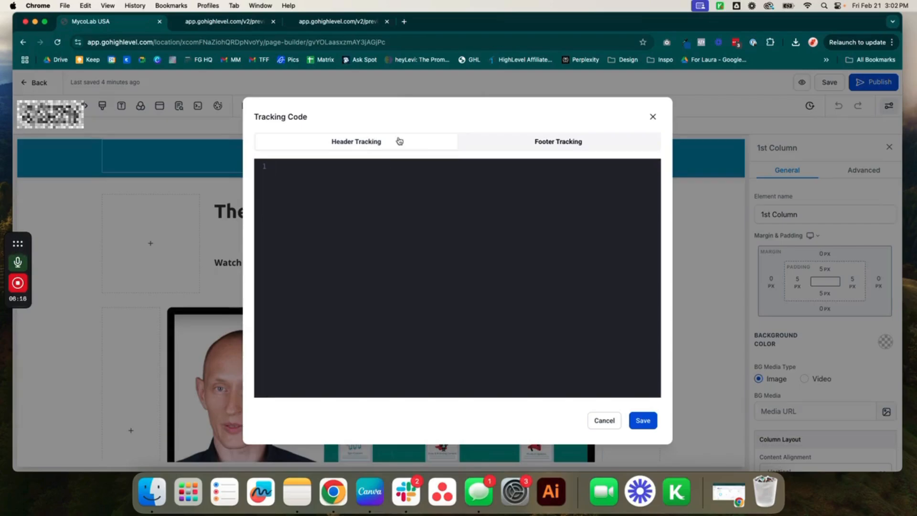
pyautogui.click(562, 145)
pyautogui.click(651, 116)
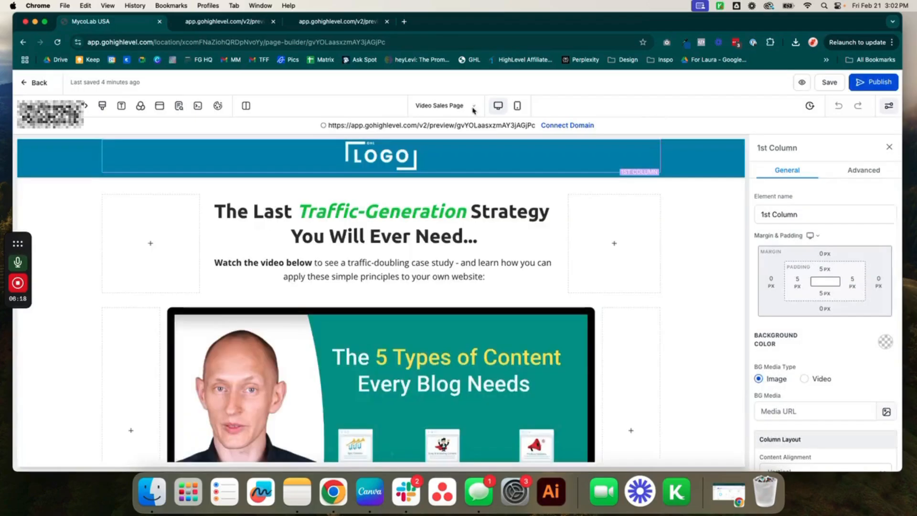
# Step: Review the page's Custom CSS editor and close it without adding code
pyautogui.click(101, 105)
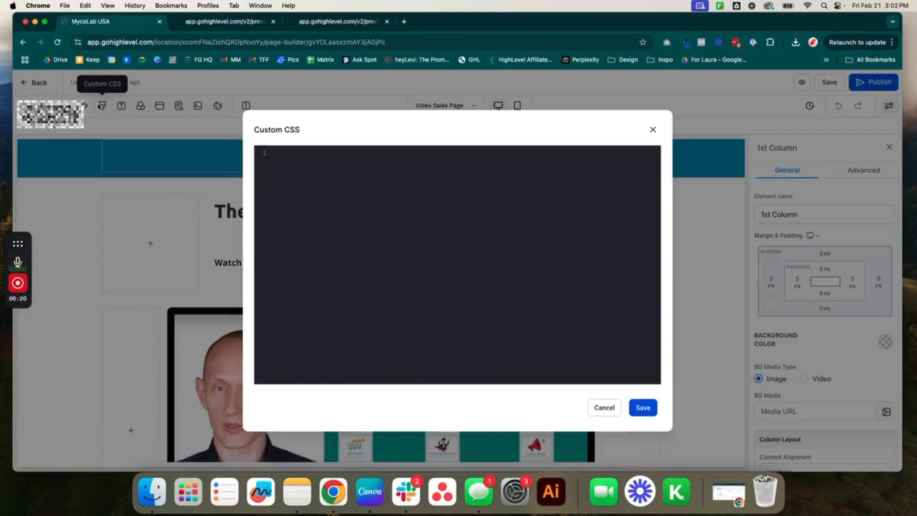
pyautogui.click(285, 154)
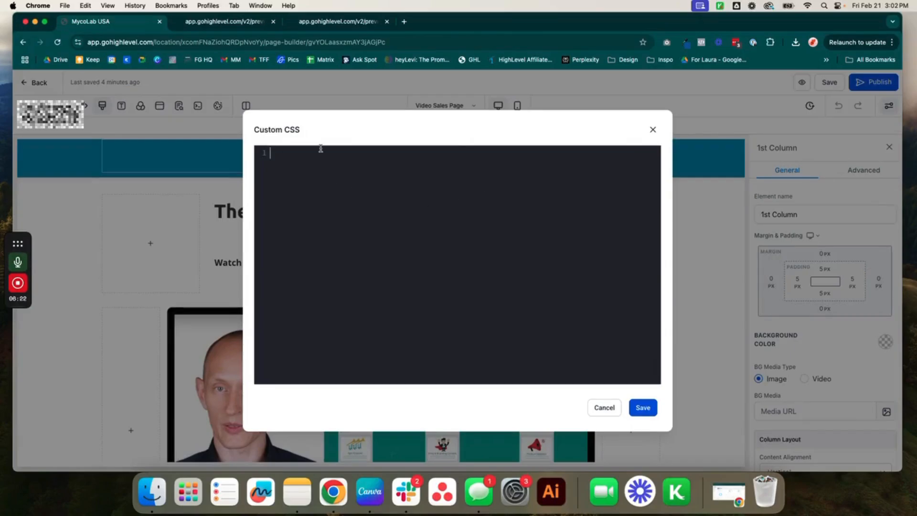
pyautogui.click(653, 130)
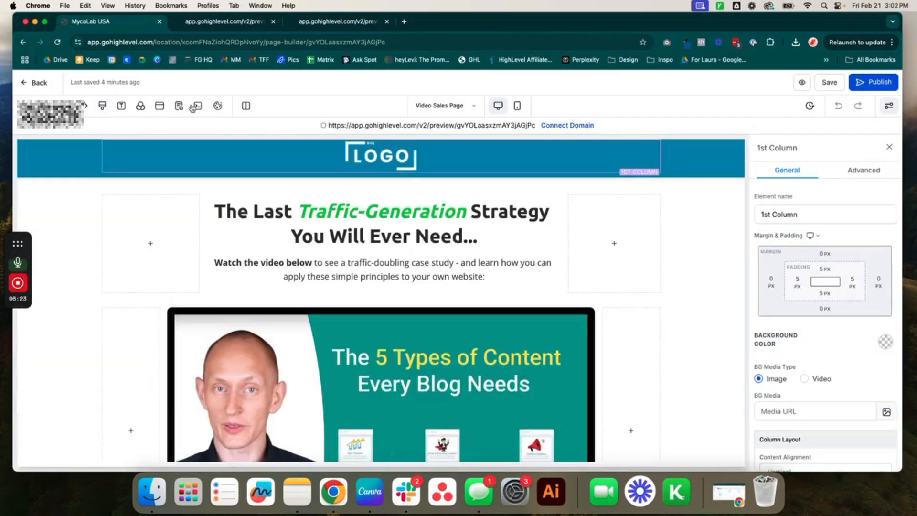
# Step: Set the page's headline font to Russo One in the typography settings and check it across the page
pyautogui.click(121, 106)
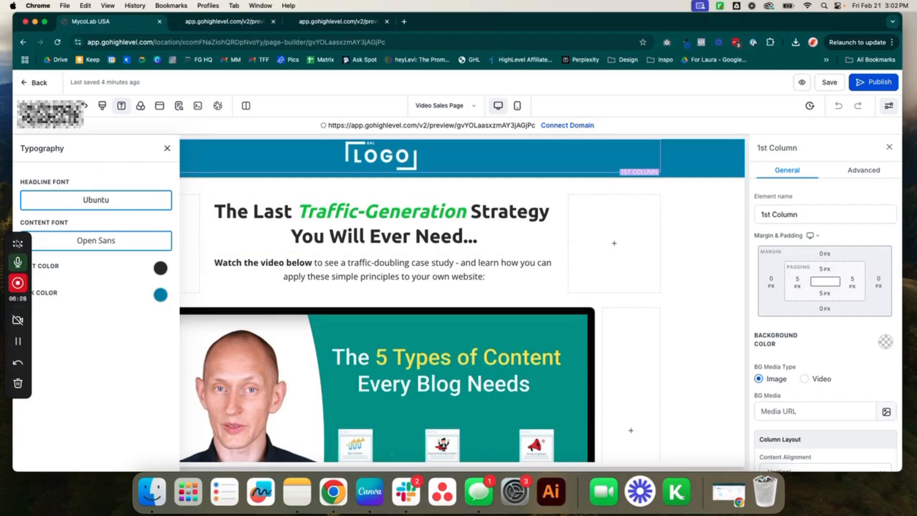
pyautogui.moveTo(17, 244); pyautogui.dragTo(17, 329)
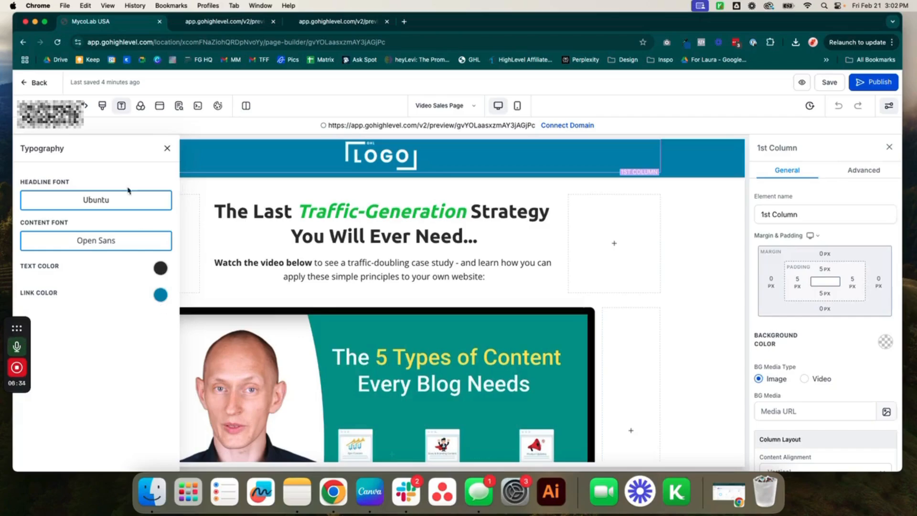
pyautogui.click(100, 207)
pyautogui.click(406, 313)
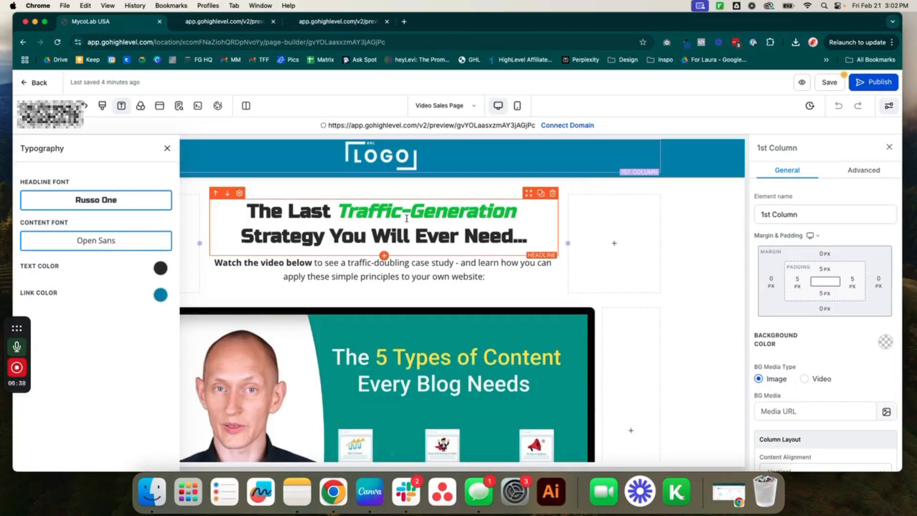
pyautogui.scroll(-3, 413, 328)
pyautogui.scroll(-4, 413, 328)
pyautogui.scroll(5, 413, 328)
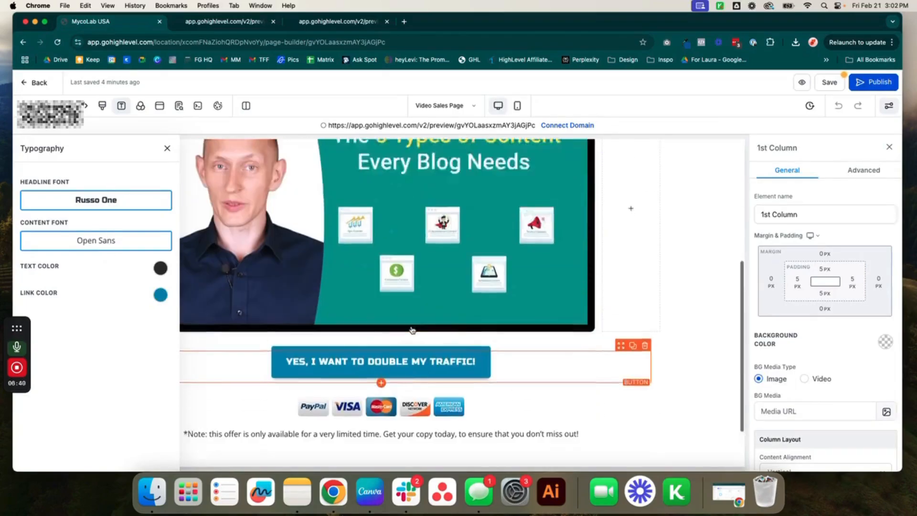
pyautogui.scroll(2, 280, 200)
# Step: Set the page's content font to Lato and check the body text down the page
pyautogui.click(96, 240)
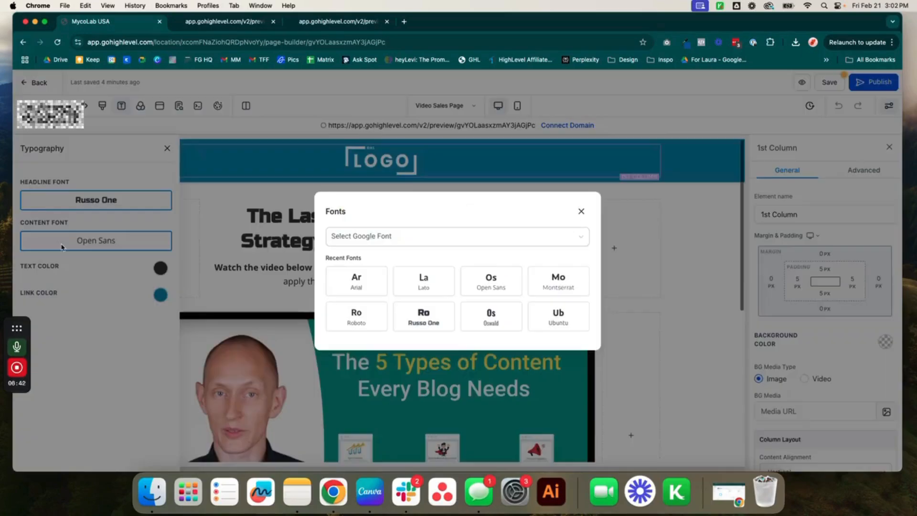
pyautogui.click(423, 282)
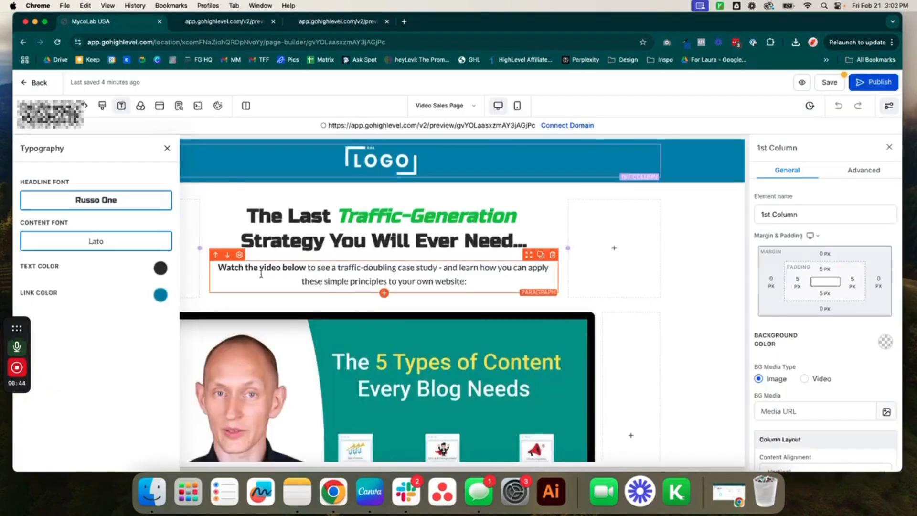
pyautogui.scroll(-5, 414, 283)
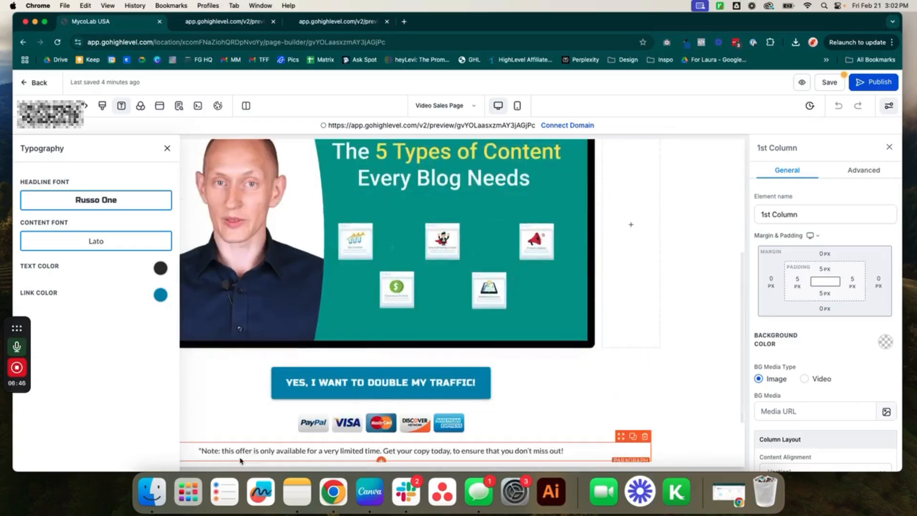
pyautogui.scroll(5, 444, 293)
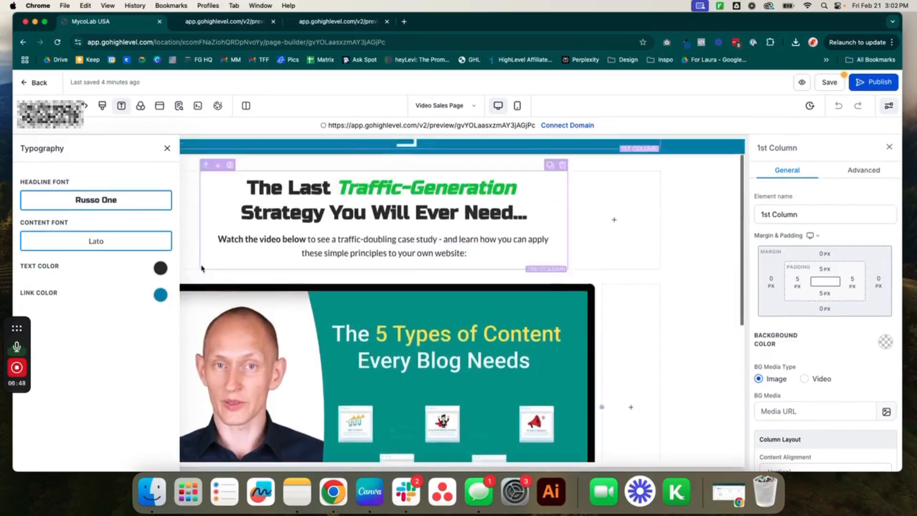
# Step: Set the page's background color to red
pyautogui.click(140, 106)
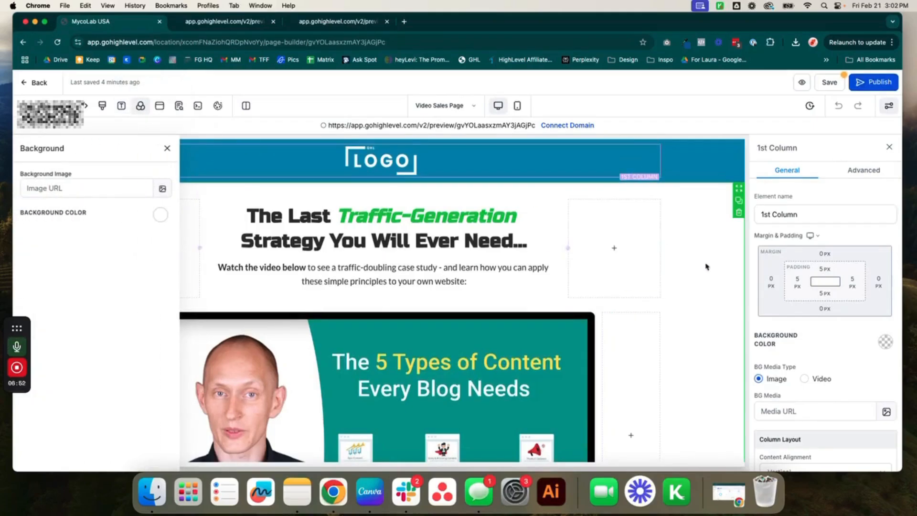
pyautogui.click(60, 189)
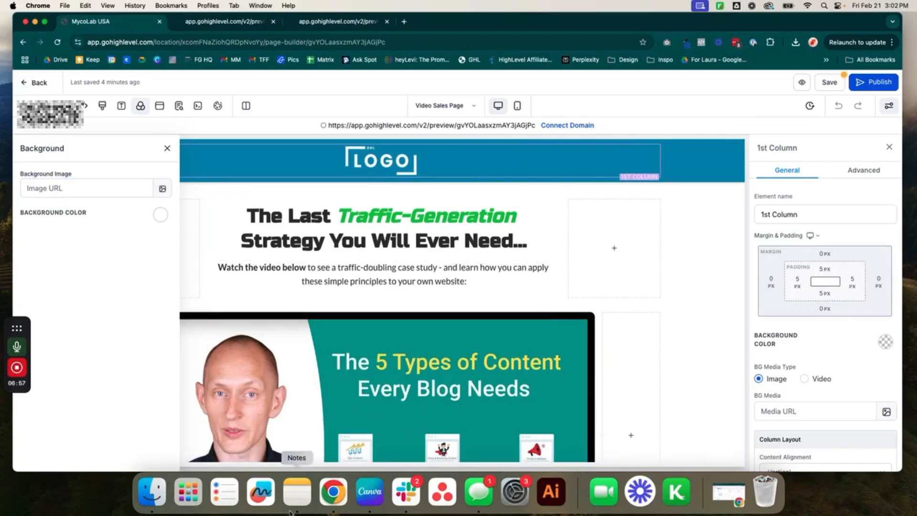
pyautogui.click(160, 215)
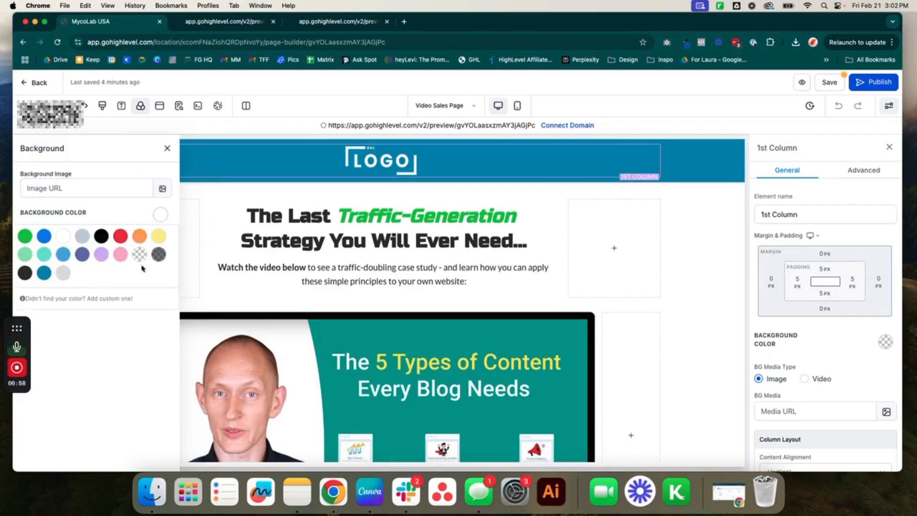
pyautogui.click(120, 236)
pyautogui.click(161, 215)
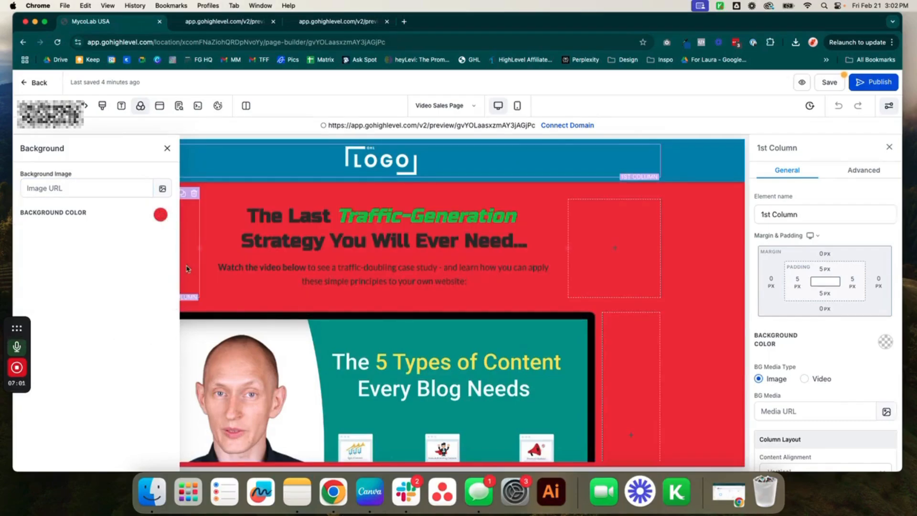
# Step: Change the page's background color to the transparent swatch
pyautogui.click(160, 215)
pyautogui.click(139, 254)
pyautogui.click(161, 214)
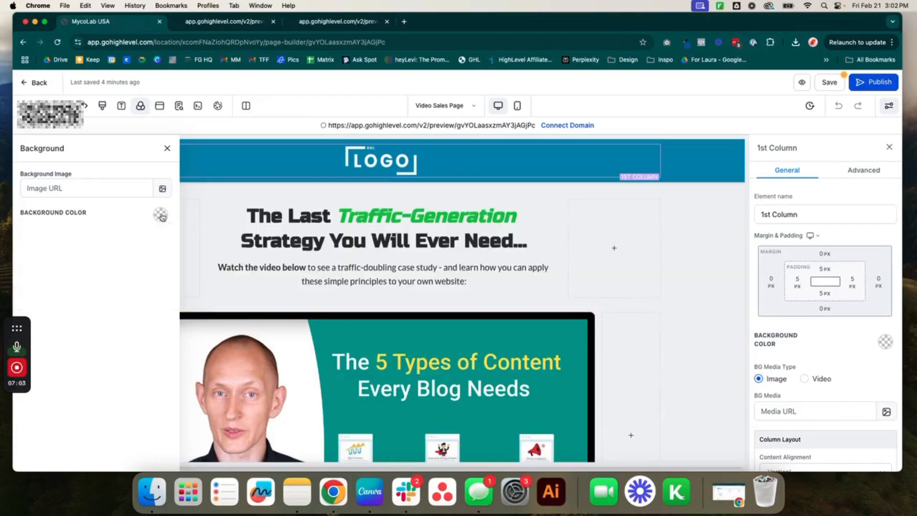
# Step: Open the page's popup, view the row layouts that can be added to it, and close them without adding one
pyautogui.click(158, 106)
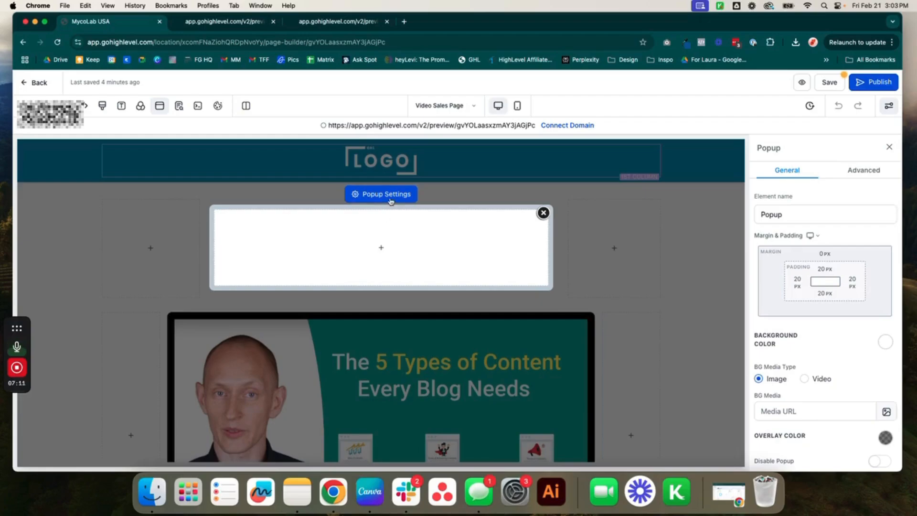
pyautogui.click(380, 247)
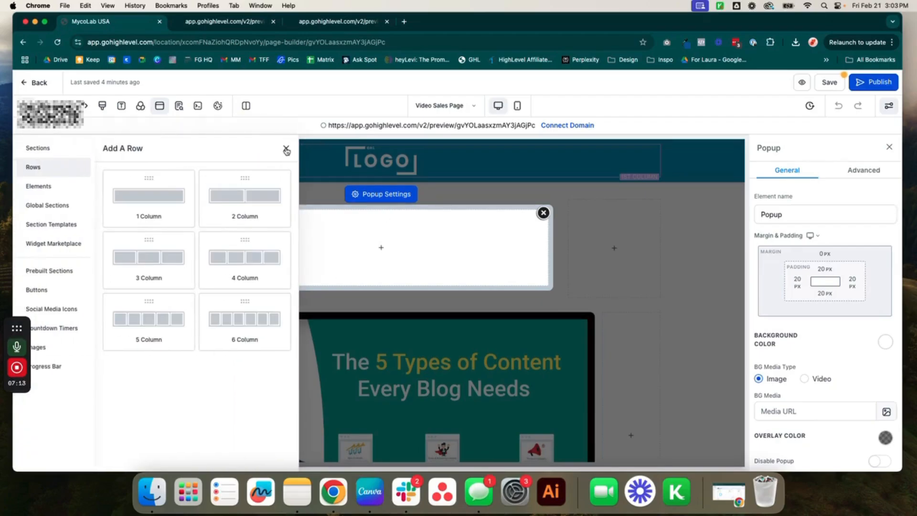
pyautogui.click(286, 148)
# Step: Review the page's SEO meta data with the Content section expanded, and close it without changes
pyautogui.click(178, 106)
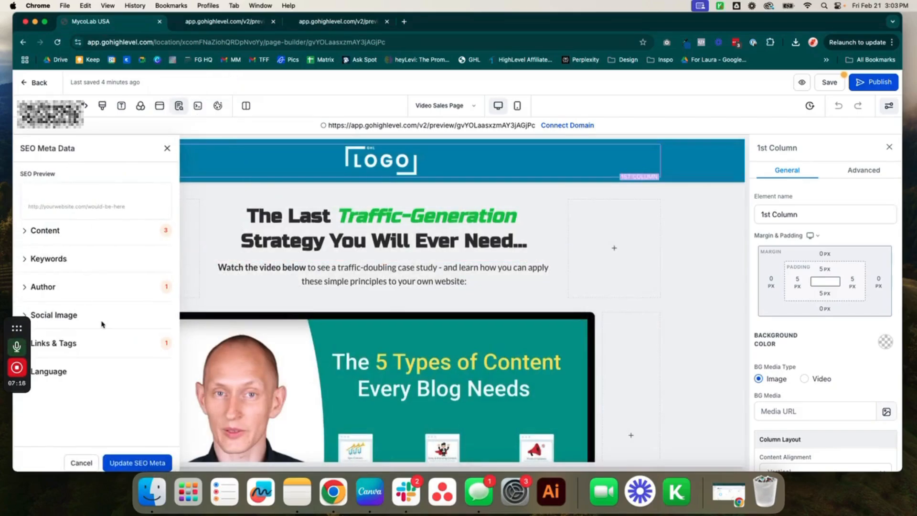
pyautogui.click(42, 233)
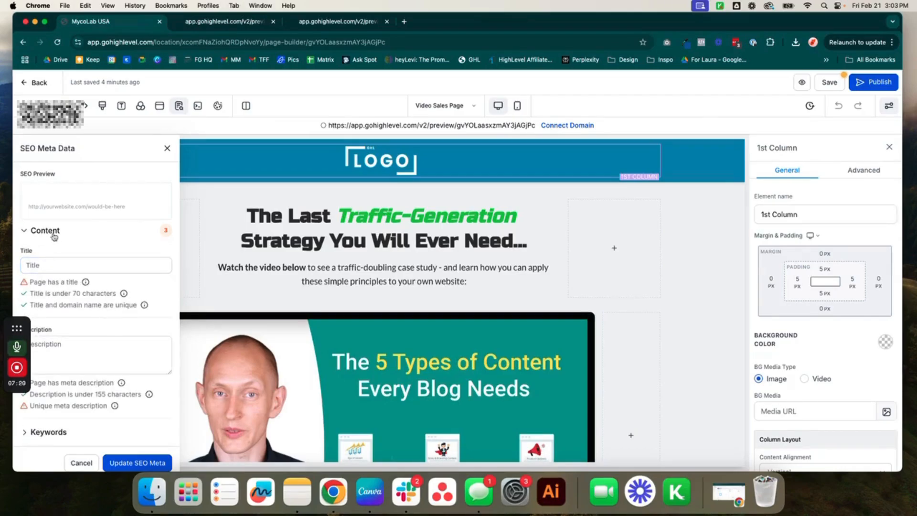
pyautogui.scroll(-3, 117, 314)
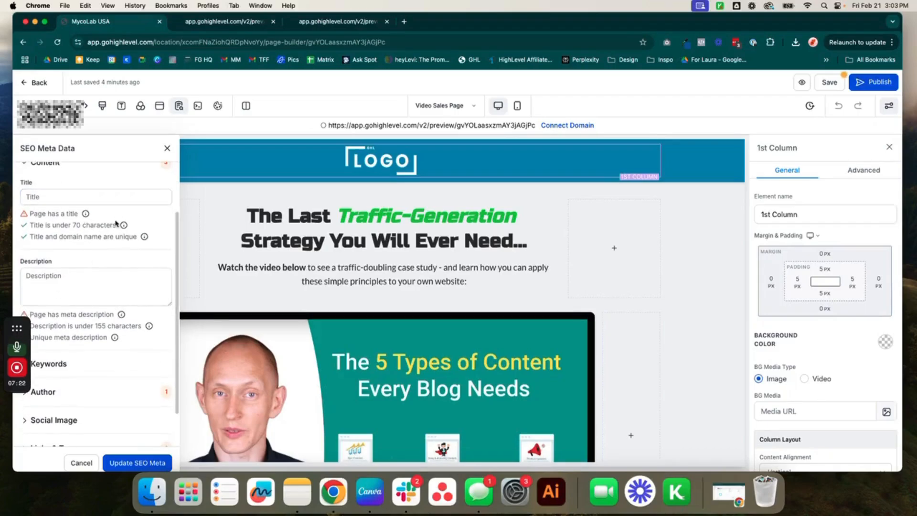
pyautogui.scroll(-2, 86, 430)
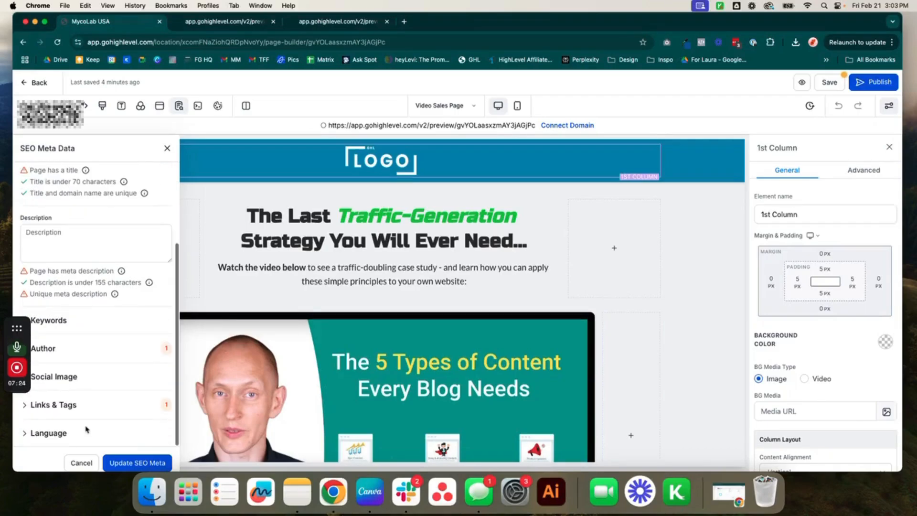
pyautogui.scroll(3, 105, 227)
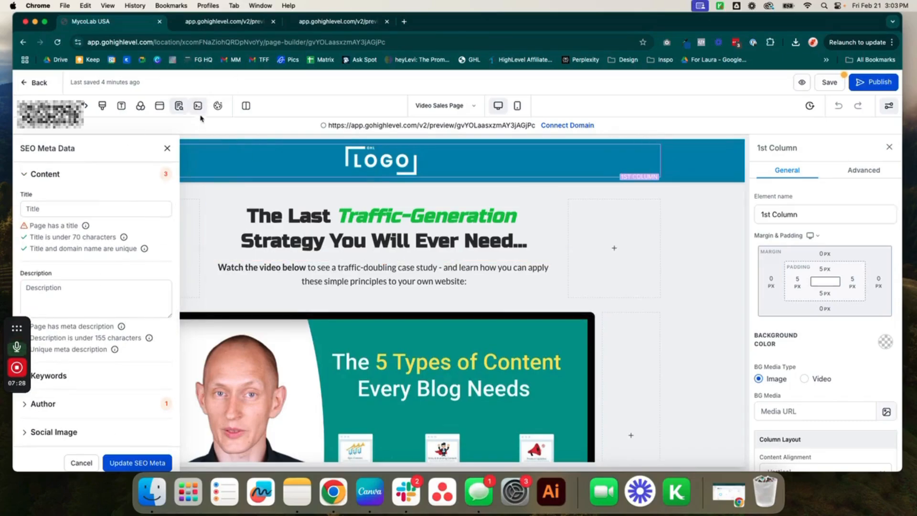
pyautogui.click(180, 106)
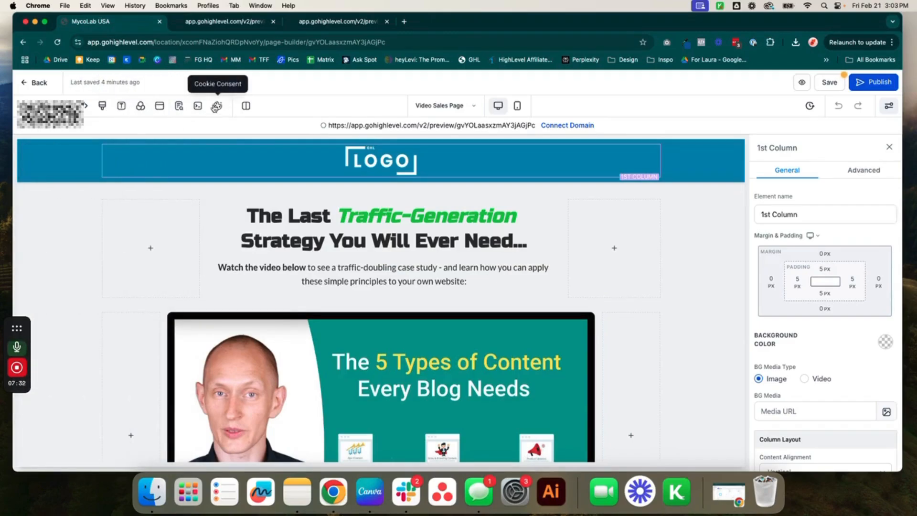
# Step: Try out the cookie consent banner by acknowledging and agreeing to its notice, and disable it again
pyautogui.click(219, 105)
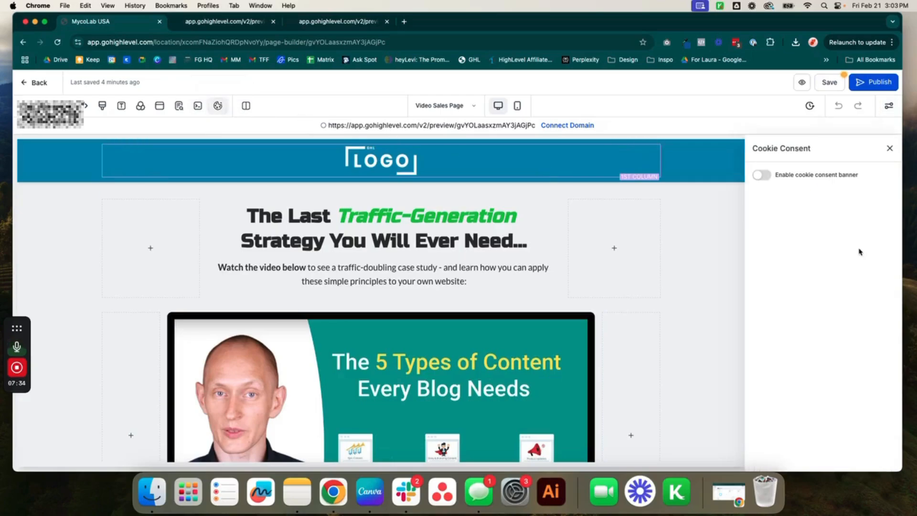
pyautogui.click(762, 176)
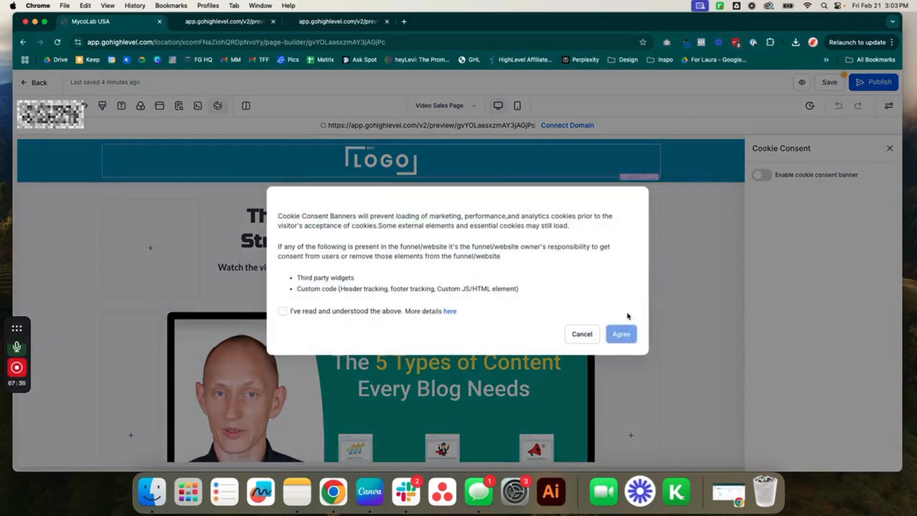
pyautogui.click(373, 311)
pyautogui.click(612, 333)
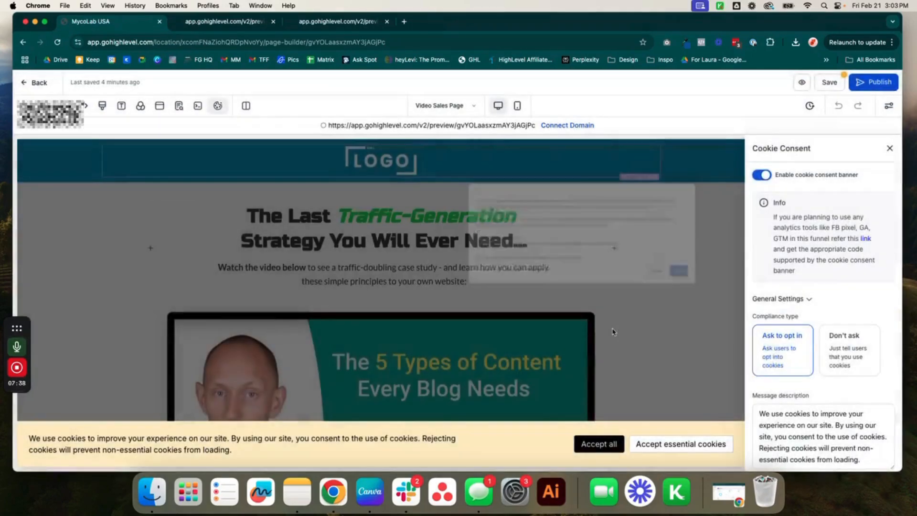
pyautogui.moveTo(26, 435); pyautogui.dragTo(716, 453)
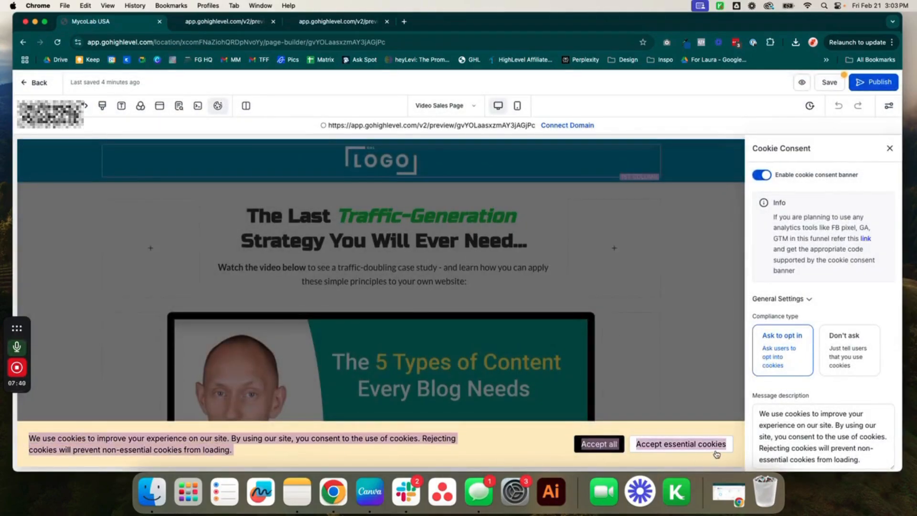
pyautogui.click(743, 451)
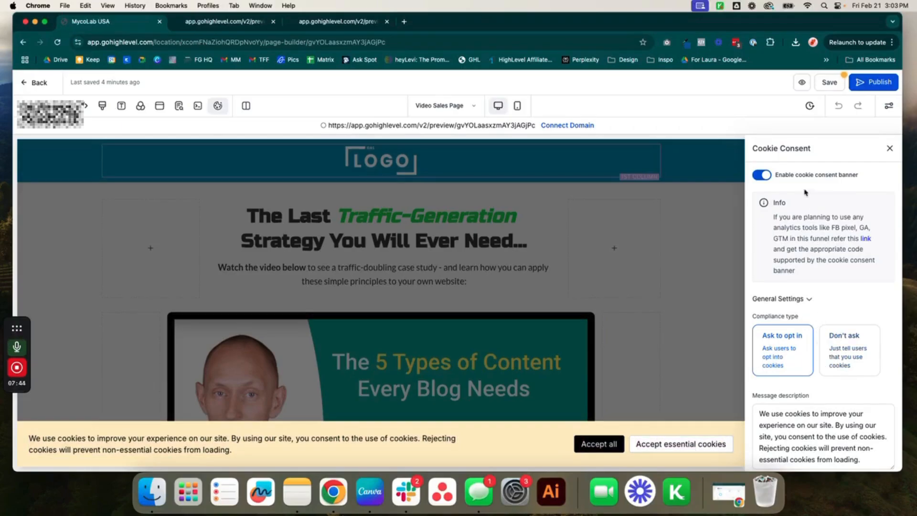
pyautogui.click(762, 175)
pyautogui.click(890, 149)
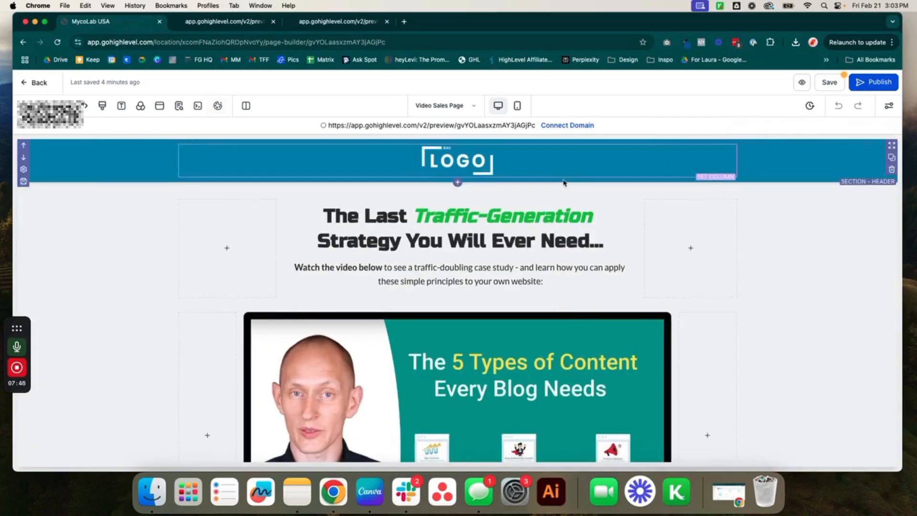
# Step: Try the builder's 2 Column Mode and switch it to Auto, and check the page in mobile and desktop views
pyautogui.click(246, 108)
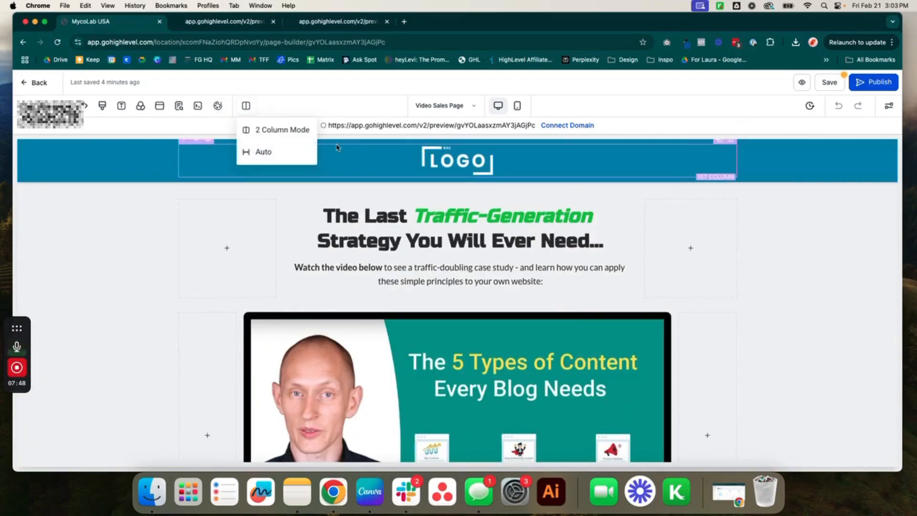
pyautogui.click(279, 134)
pyautogui.click(246, 106)
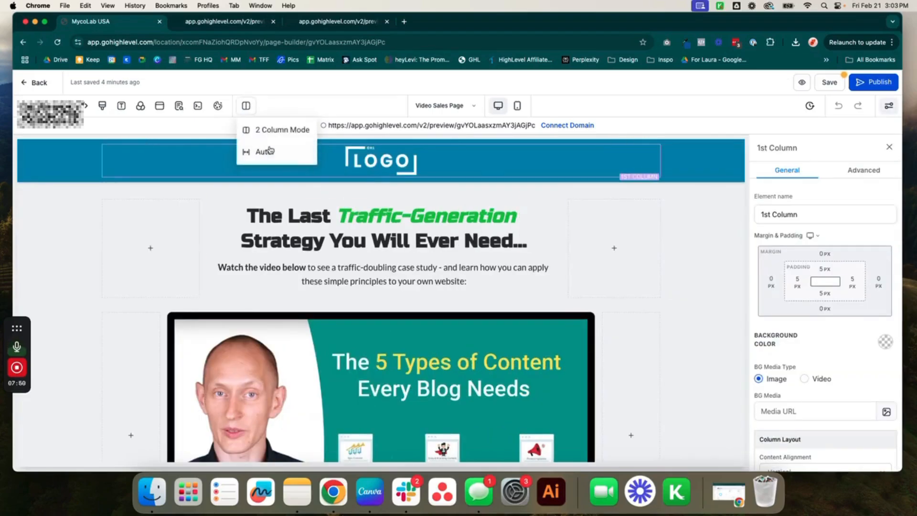
pyautogui.click(253, 128)
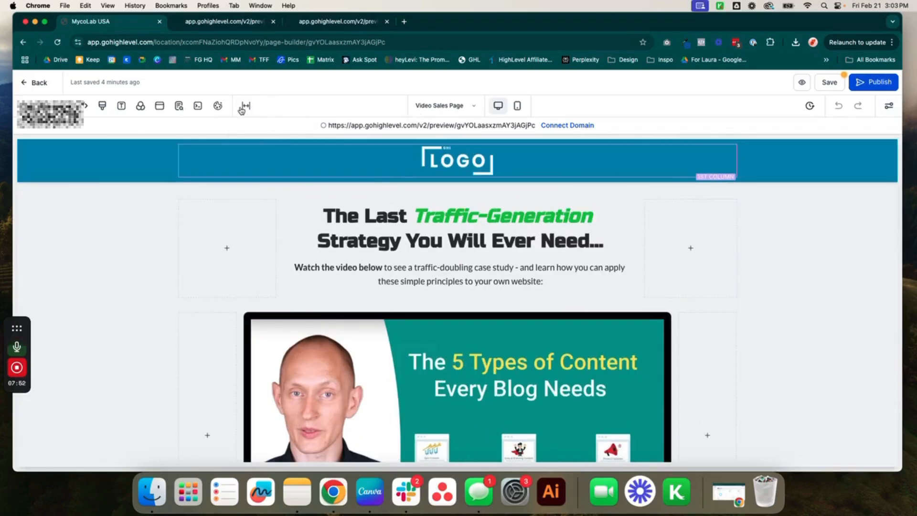
pyautogui.click(516, 106)
pyautogui.click(498, 106)
# Step: Open the page's version history, discarding the unsaved changes
pyautogui.click(810, 107)
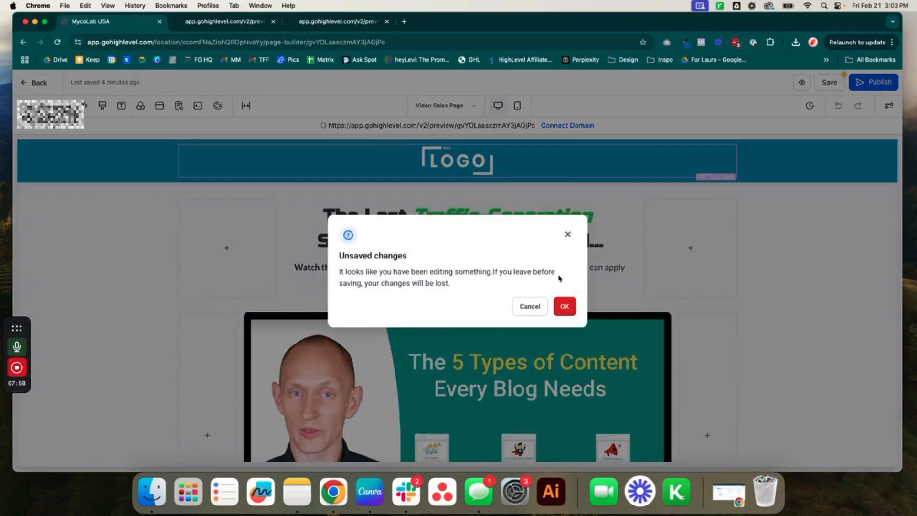
pyautogui.click(564, 306)
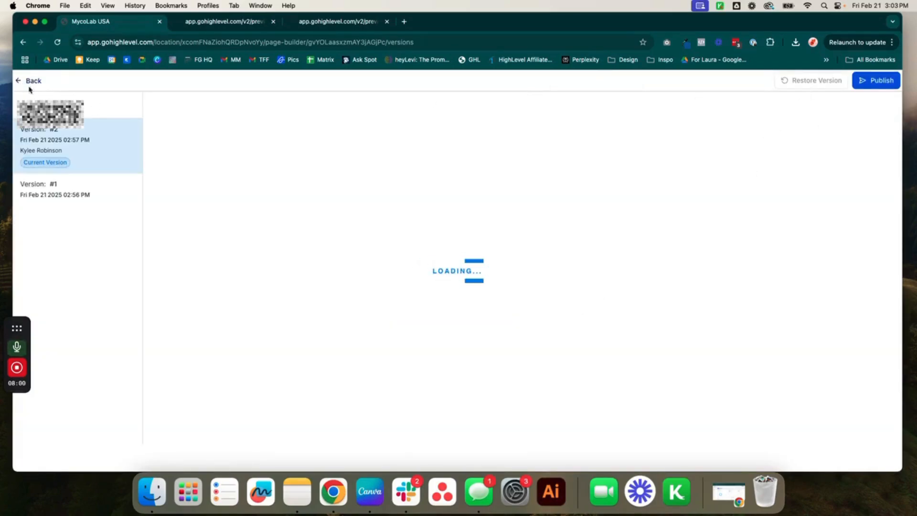
# Step: Select version #1 in the page's version history and return to the page builder
pyautogui.click(70, 187)
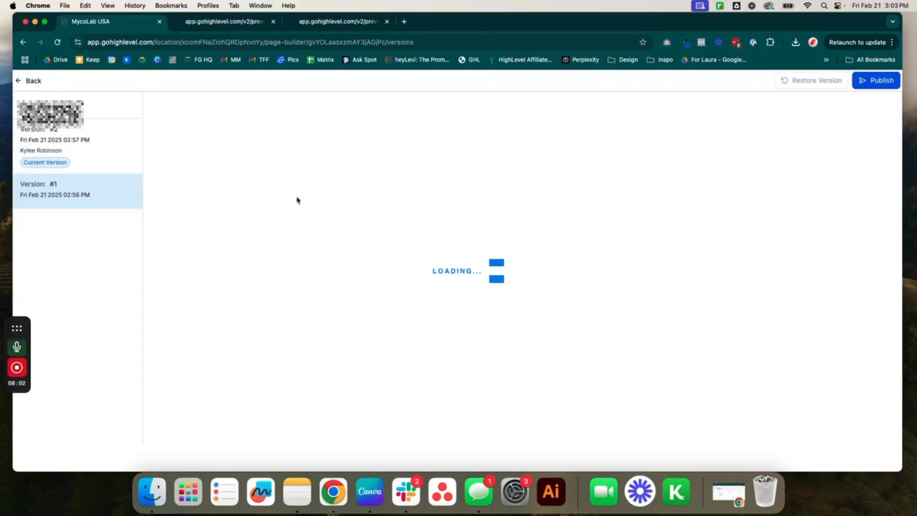
pyautogui.click(42, 183)
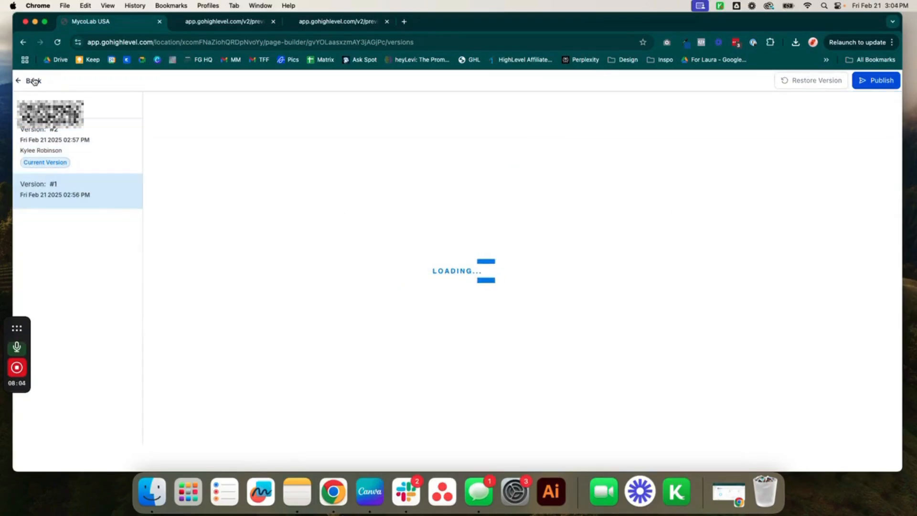
pyautogui.click(33, 82)
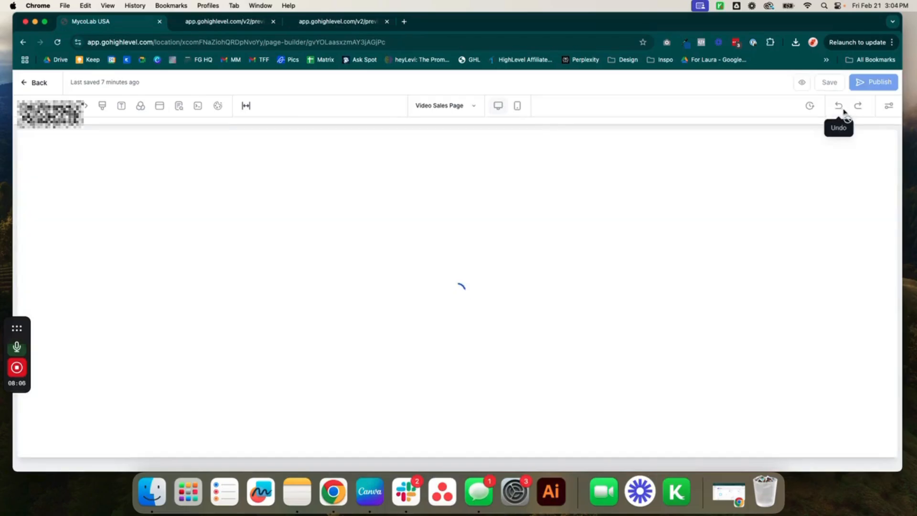
# Step: Check the footer section's general settings in the page builder and close them without changes
pyautogui.click(889, 106)
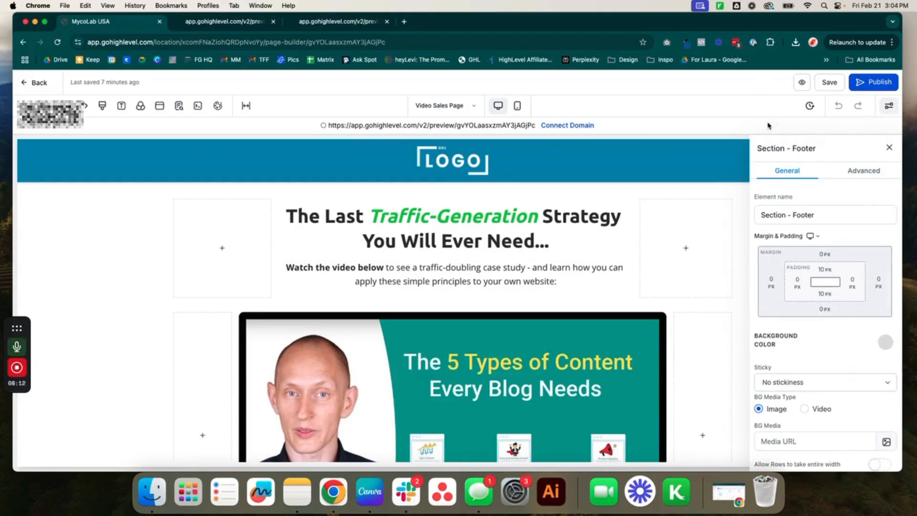
pyautogui.click(888, 147)
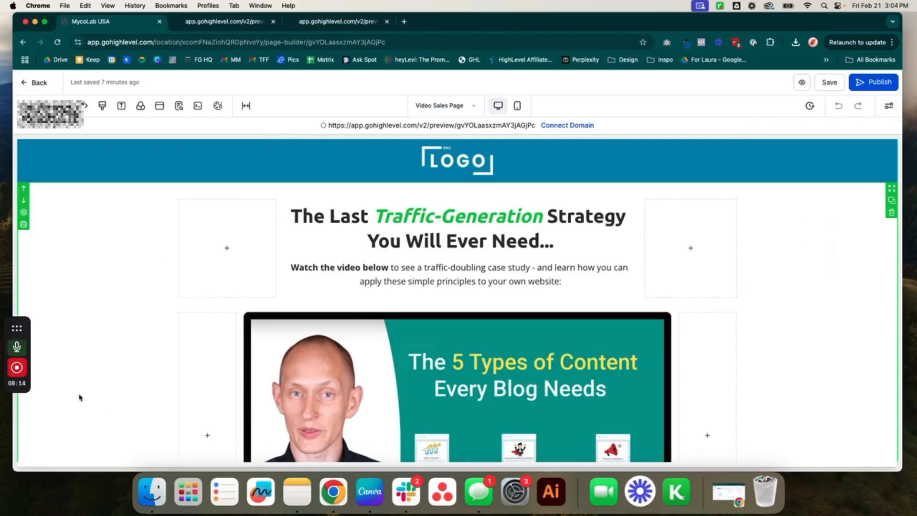
pyautogui.moveTo(18, 369)
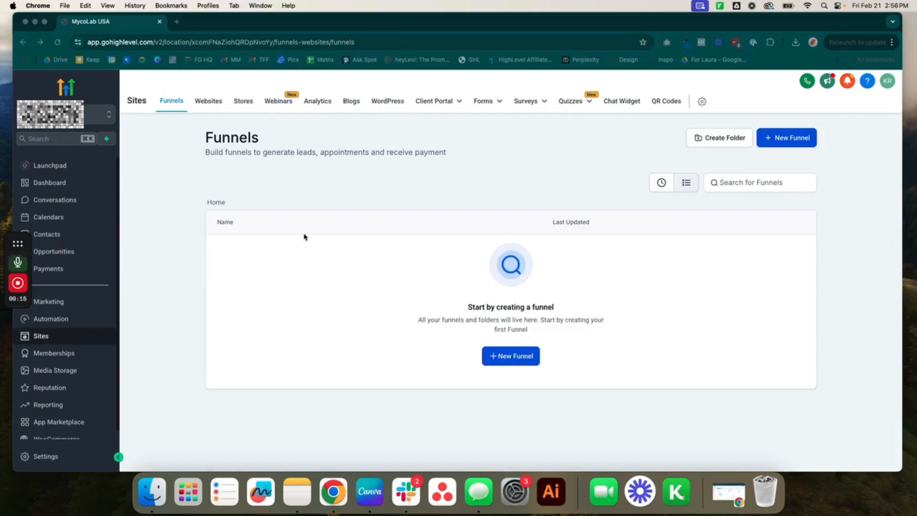
# Step: Start a new funnel in Sites, look over the From blank and Funnel AI options, and continue with From templates
pyautogui.click(37, 338)
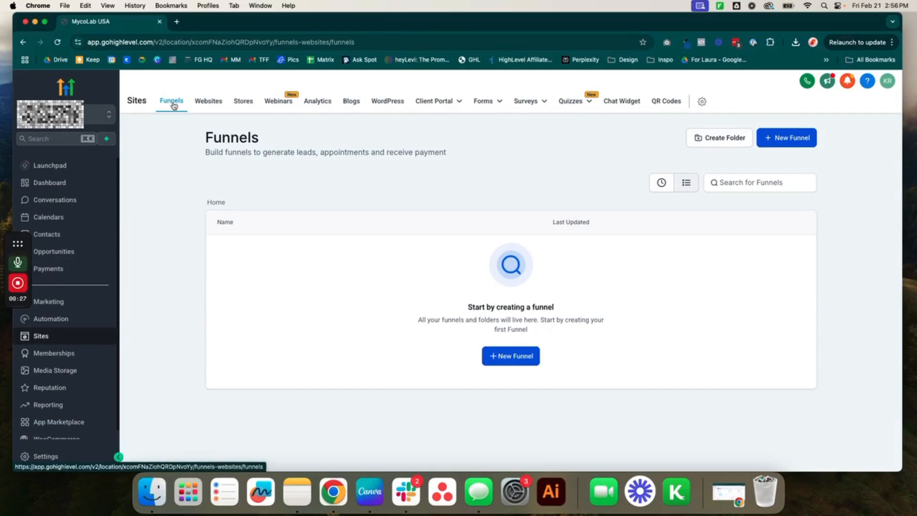
pyautogui.click(500, 359)
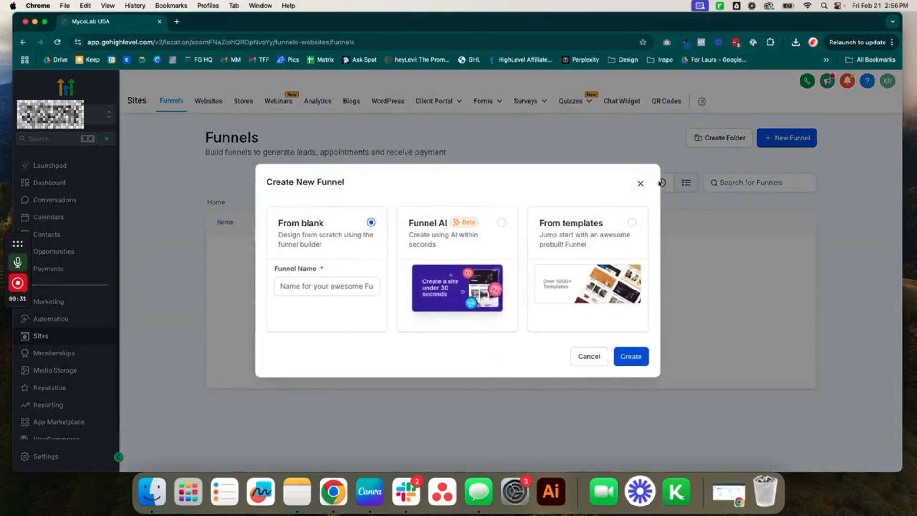
pyautogui.click(640, 182)
pyautogui.click(512, 355)
pyautogui.click(288, 283)
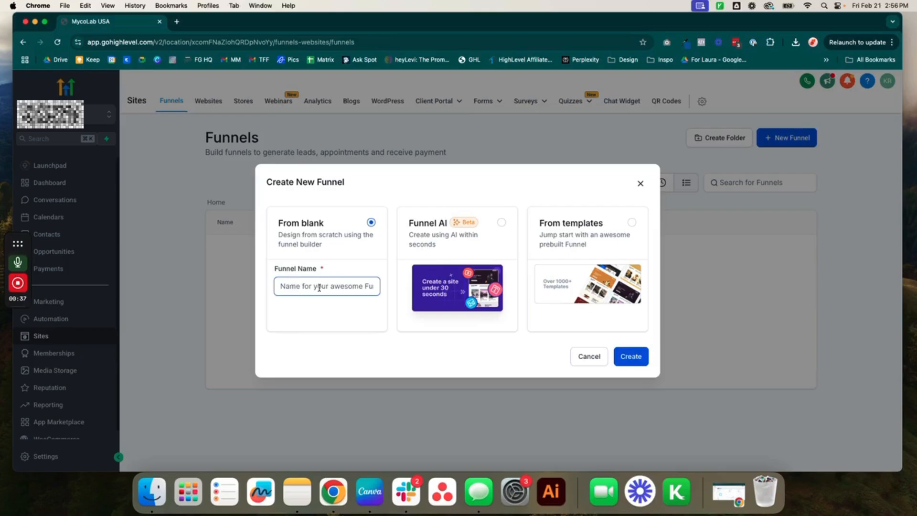
pyautogui.click(501, 222)
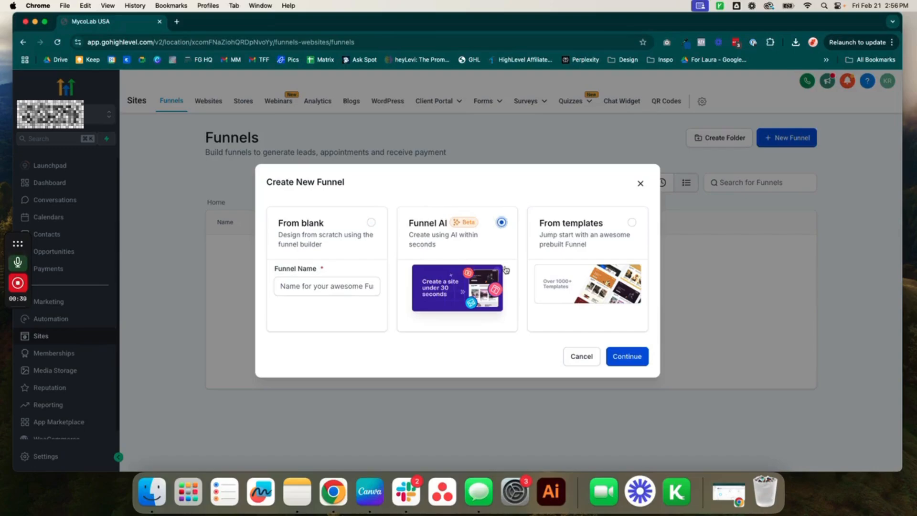
pyautogui.click(610, 233)
pyautogui.click(633, 363)
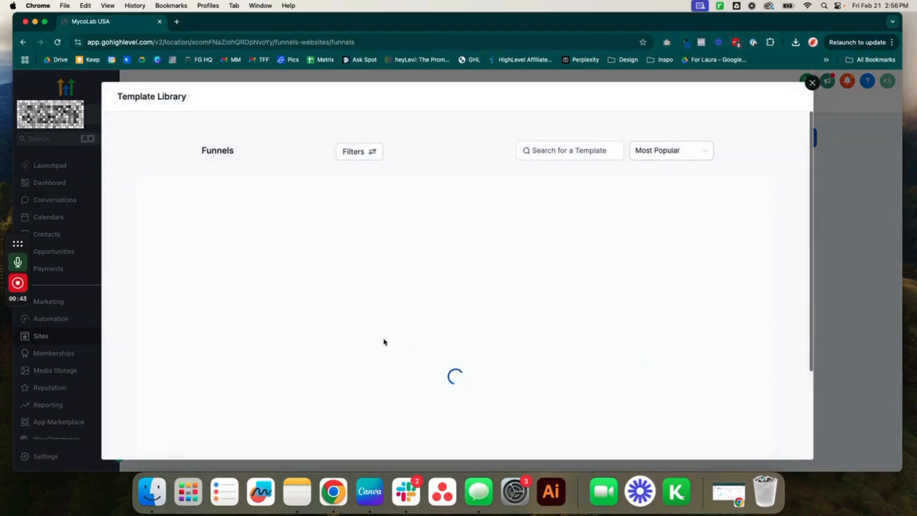
# Step: Browse the template library, preview the Elementary Smart Funnel template, and create the funnel from it
pyautogui.scroll(-1, 476, 239)
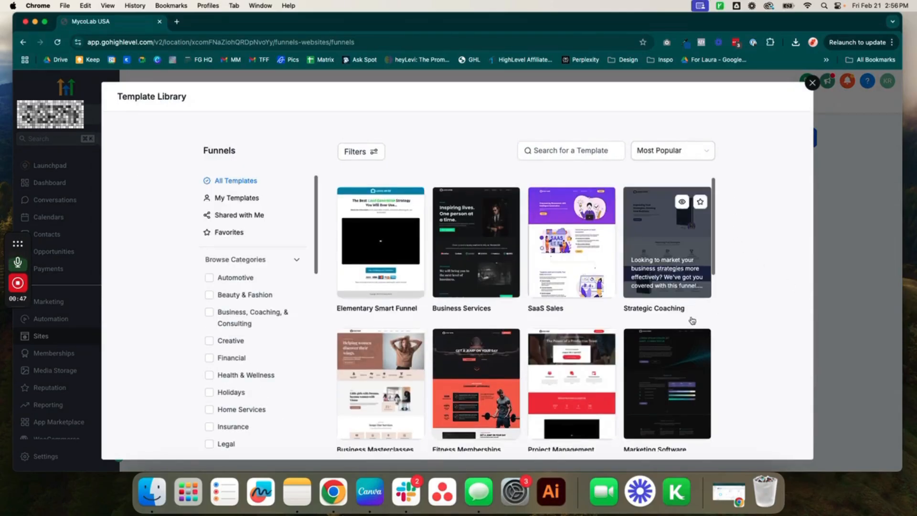
pyautogui.scroll(-3, 706, 322)
pyautogui.moveTo(713, 253); pyautogui.dragTo(708, 208)
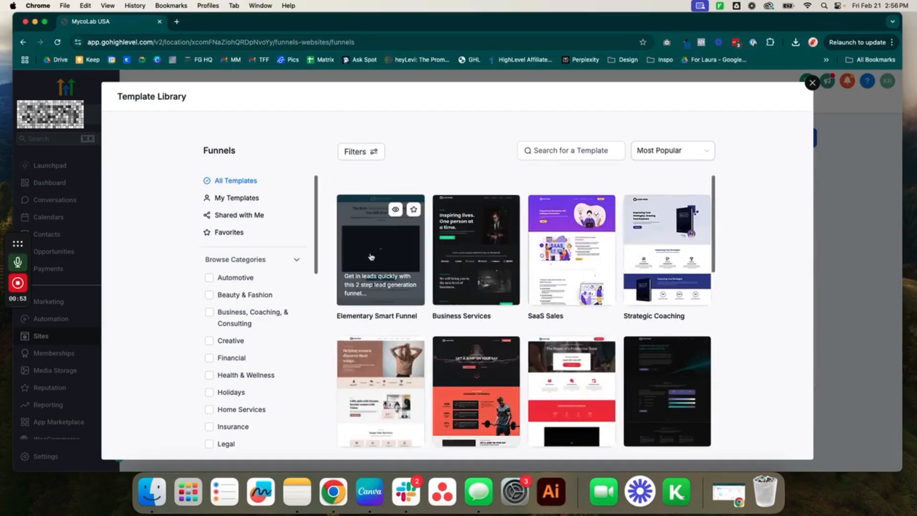
pyautogui.click(395, 210)
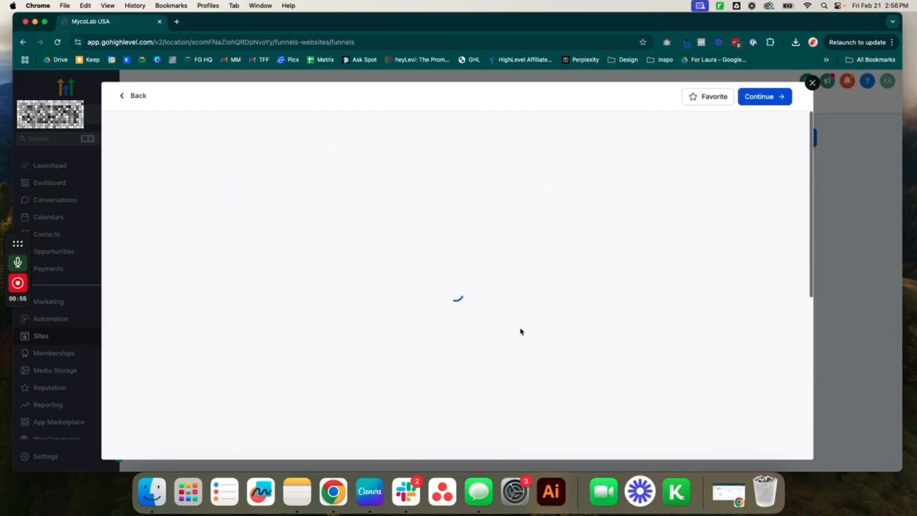
pyautogui.scroll(-6, 521, 336)
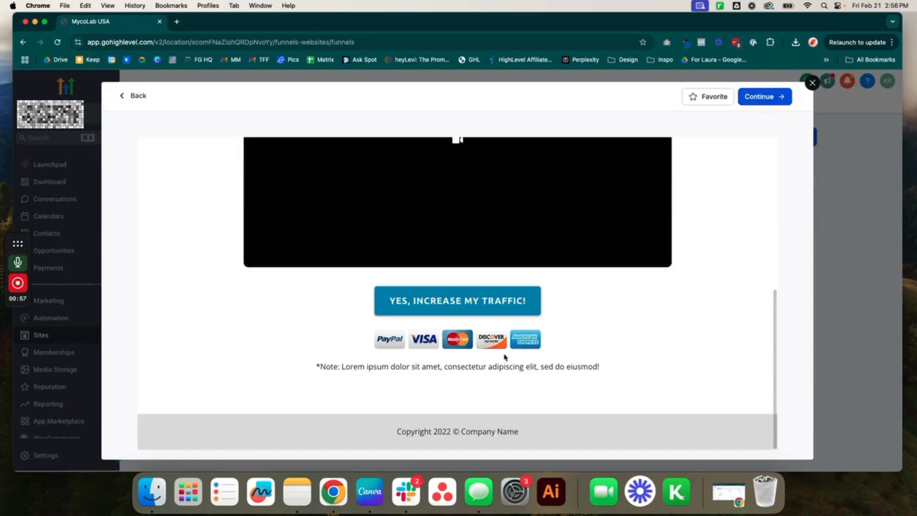
pyautogui.scroll(6, 505, 357)
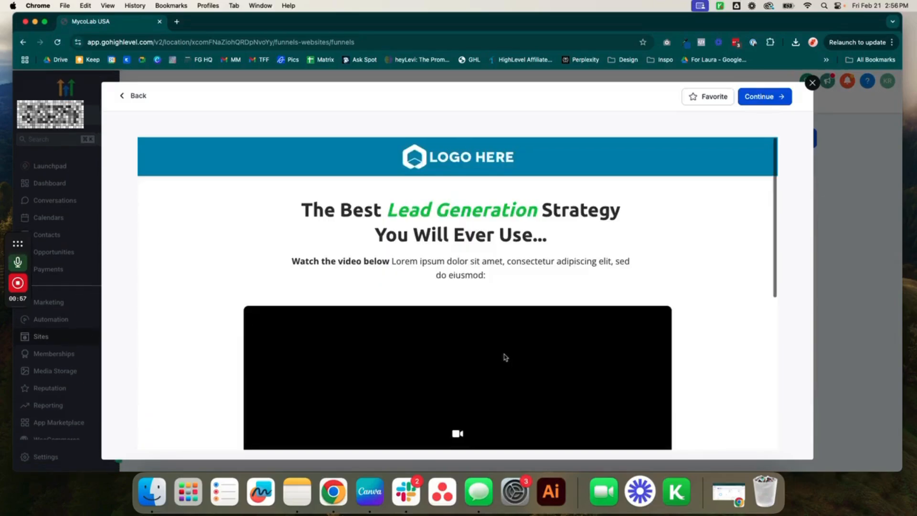
pyautogui.click(754, 100)
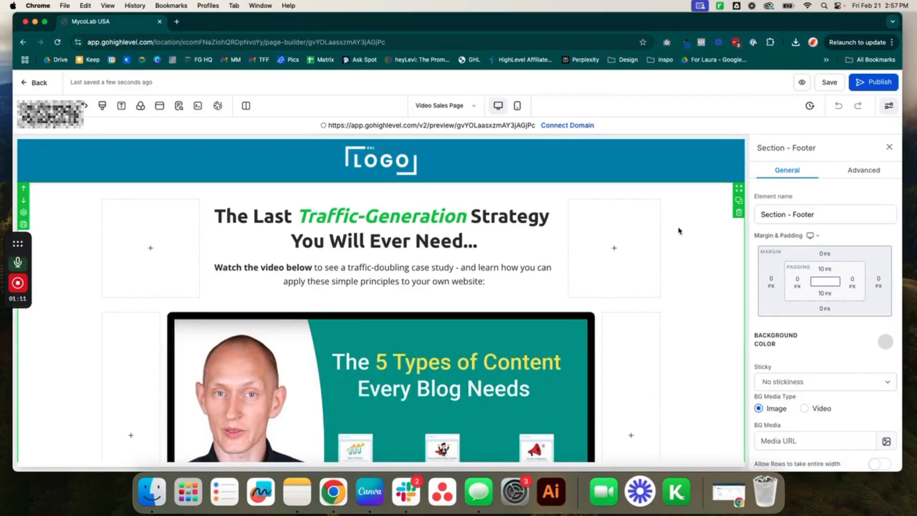
# Step: Save the Video Sales Page, close its SEO meta data, and go back to the list of funnels
pyautogui.click(822, 91)
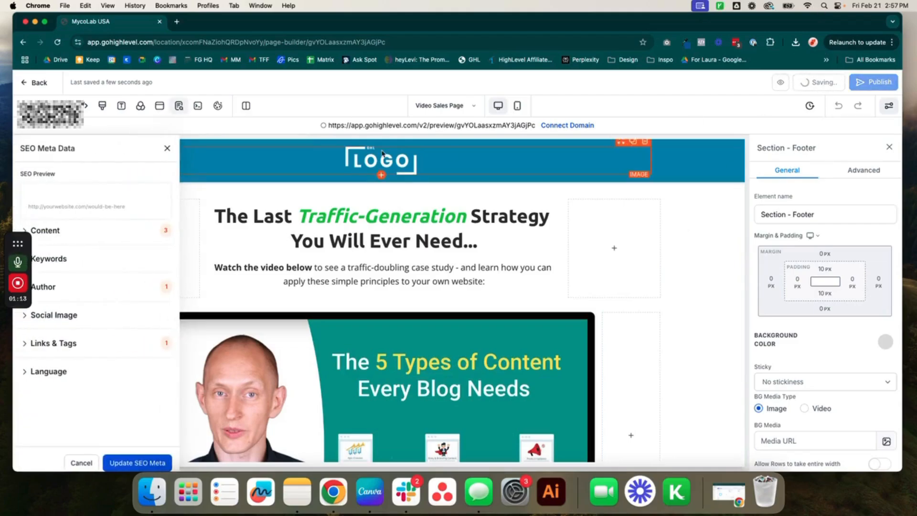
pyautogui.click(167, 149)
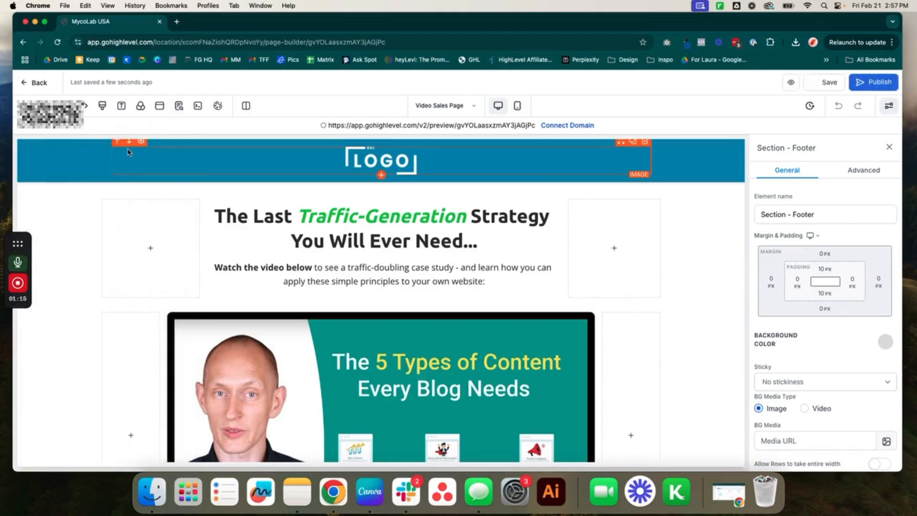
pyautogui.click(40, 84)
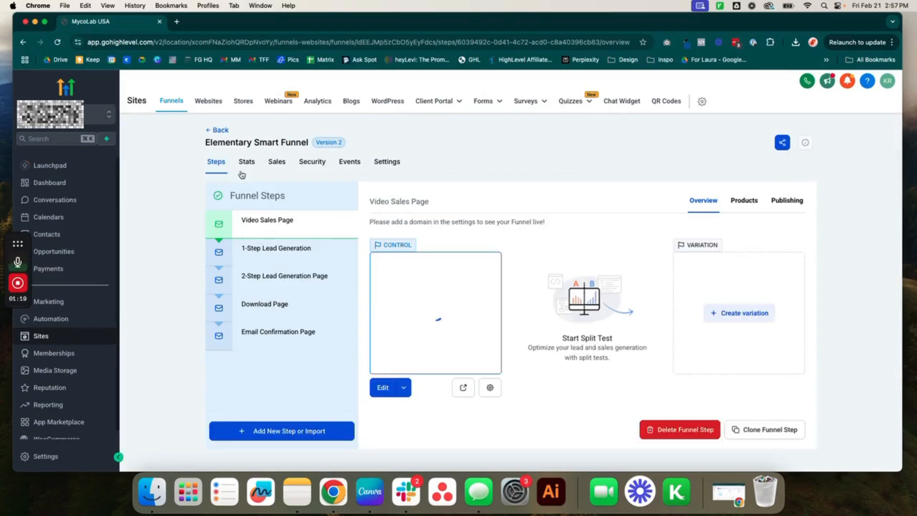
pyautogui.click(221, 132)
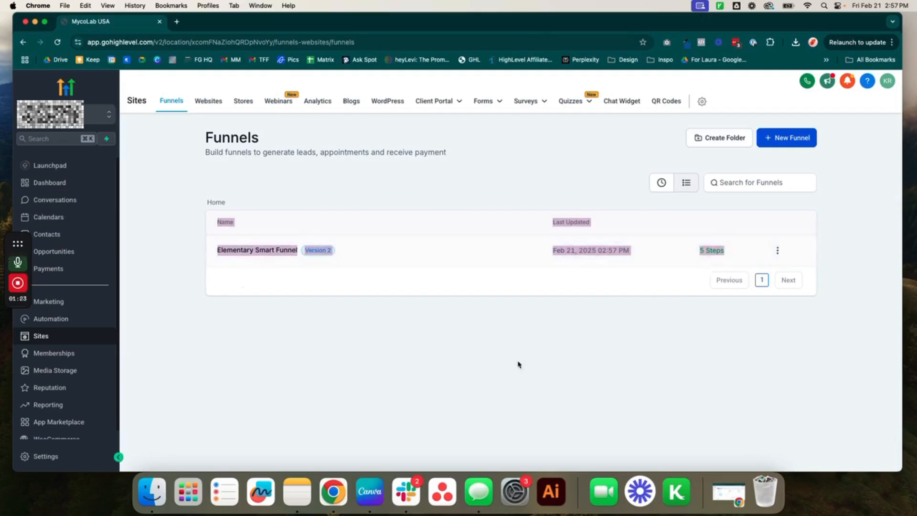
# Step: Open the Elementary Smart Funnel and review the name and path in the Video Sales Page's details, cancelling without changes
pyautogui.click(222, 252)
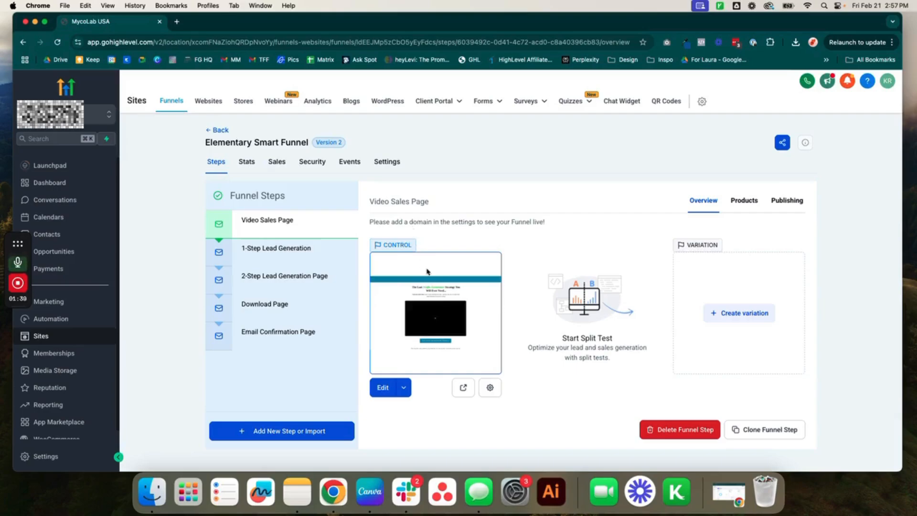
pyautogui.click(490, 389)
pyautogui.click(403, 316)
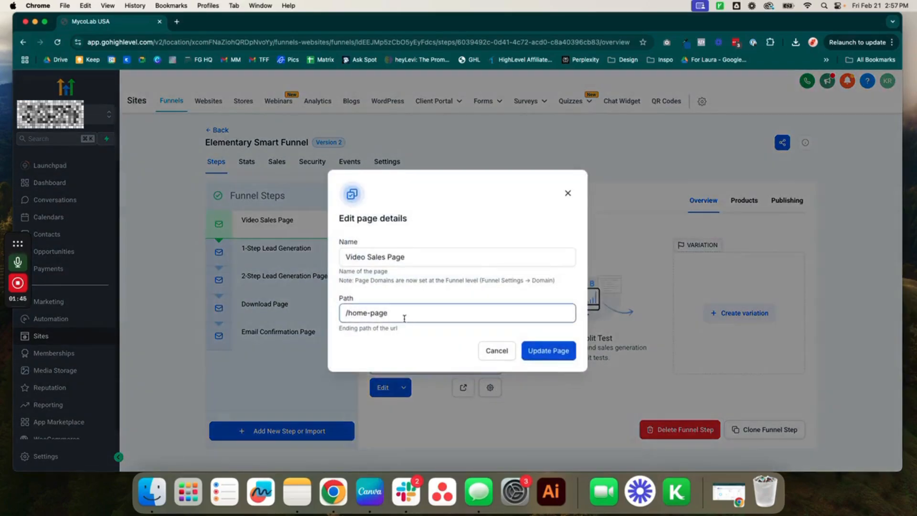
pyautogui.tripleClick(403, 315)
pyautogui.click(414, 353)
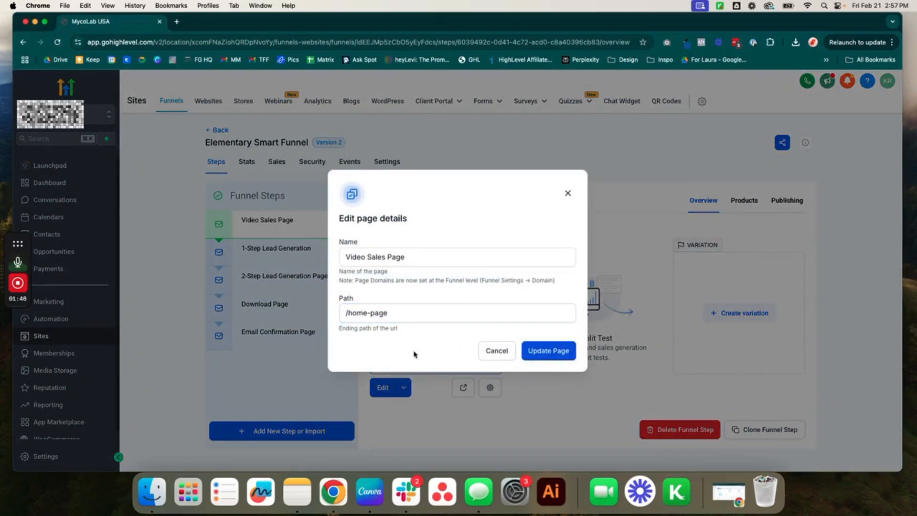
pyautogui.tripleClick(416, 256)
pyautogui.tripleClick(397, 312)
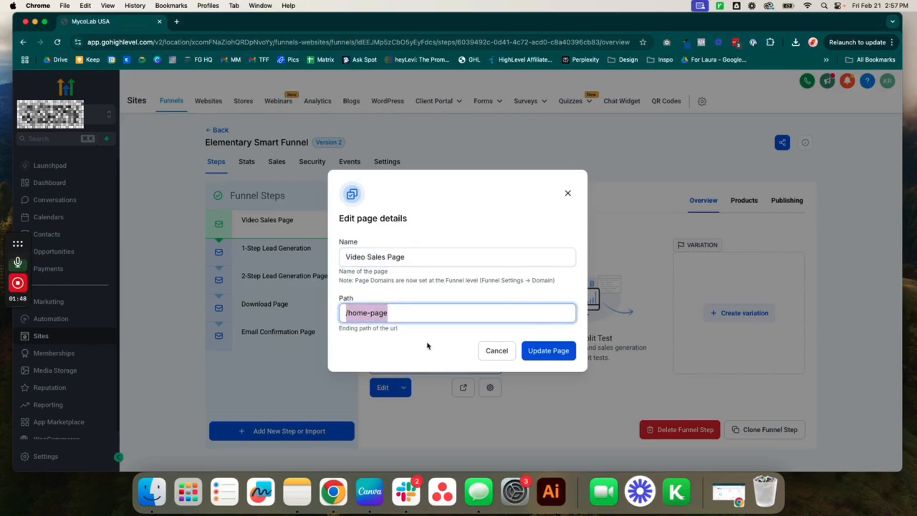
pyautogui.click(484, 352)
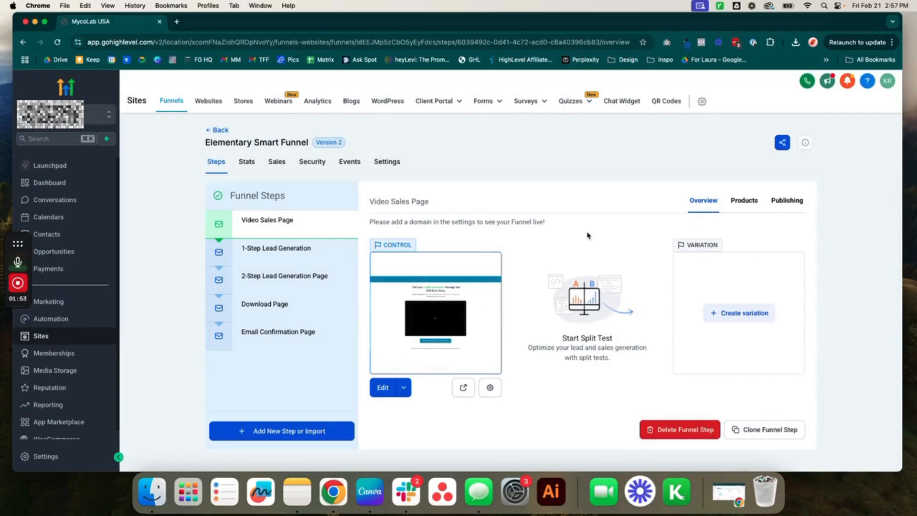
# Step: Review the Video Sales Page's products and its publishing step name and step URL
pyautogui.click(748, 203)
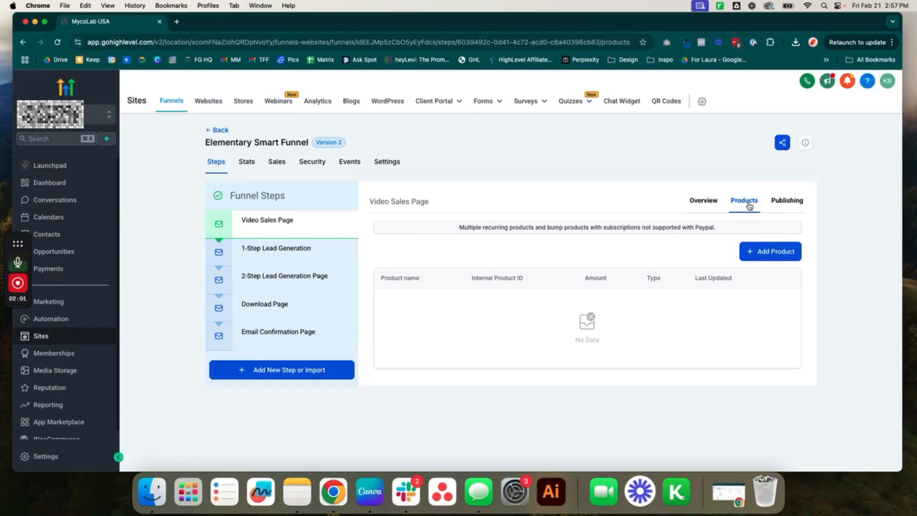
pyautogui.click(787, 205)
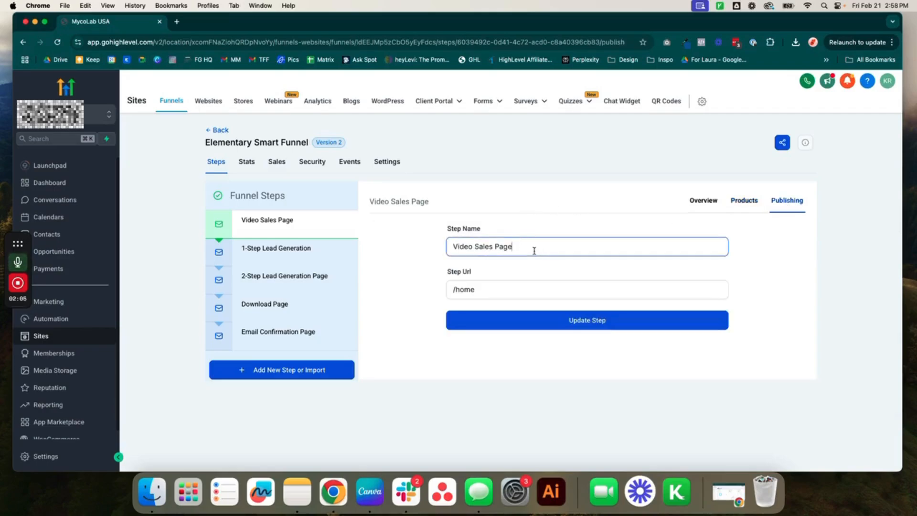
pyautogui.moveTo(535, 250); pyautogui.dragTo(445, 254)
pyautogui.moveTo(494, 292); pyautogui.dragTo(449, 277)
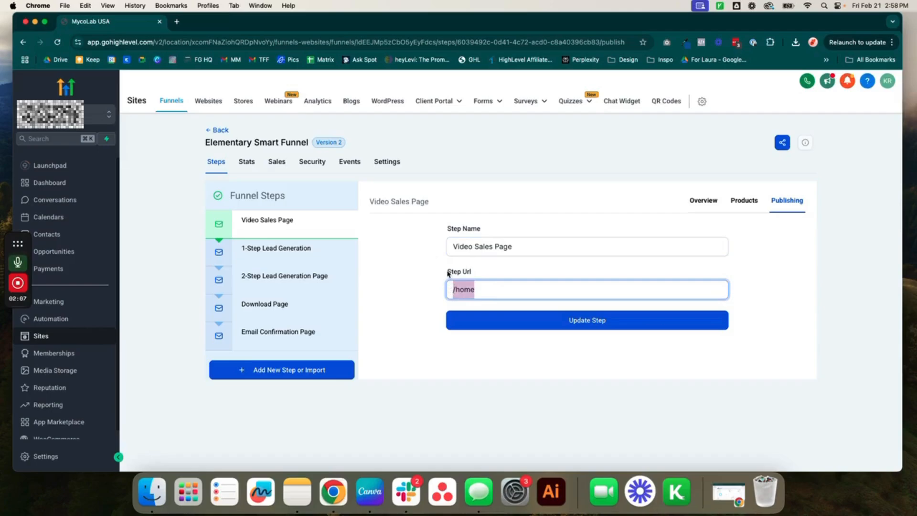
pyautogui.click(454, 255)
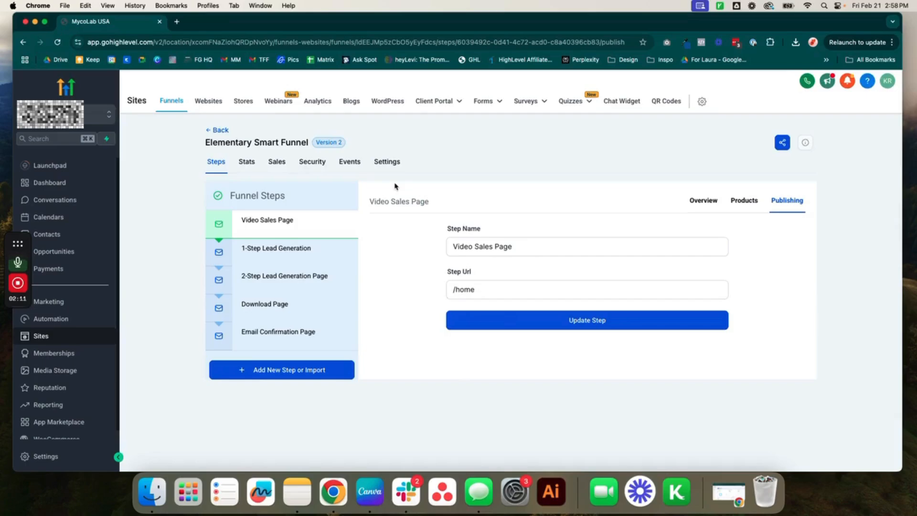
# Step: Return to the Video Sales Page's overview, preview the page in a new browser tab, and switch back to the funnel
pyautogui.click(702, 200)
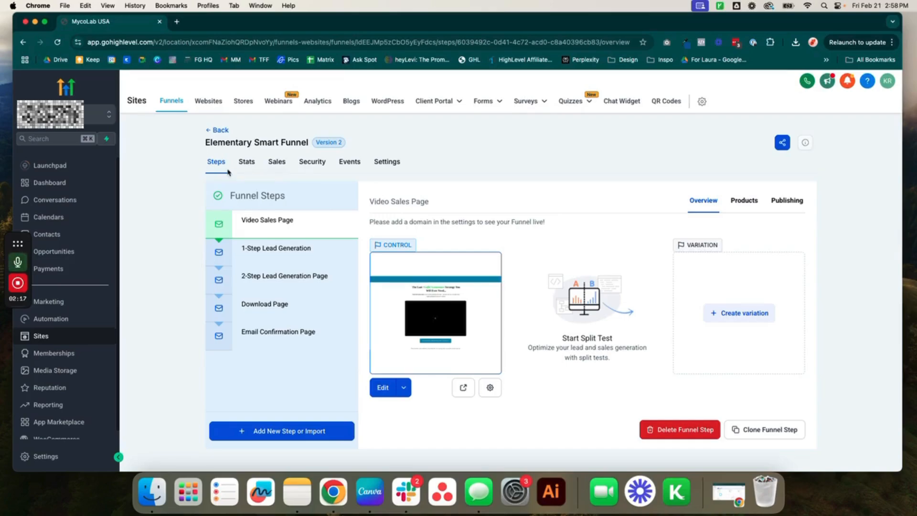
pyautogui.click(462, 387)
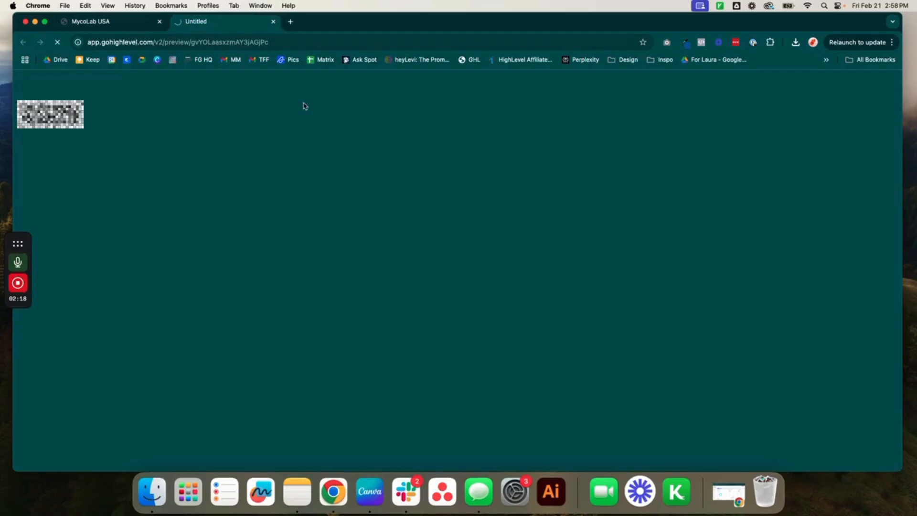
pyautogui.click(122, 21)
# Step: Review the funnel's stats for page views, opt-ins, sales and earnings, and check the date range picker without changing the dates
pyautogui.click(246, 162)
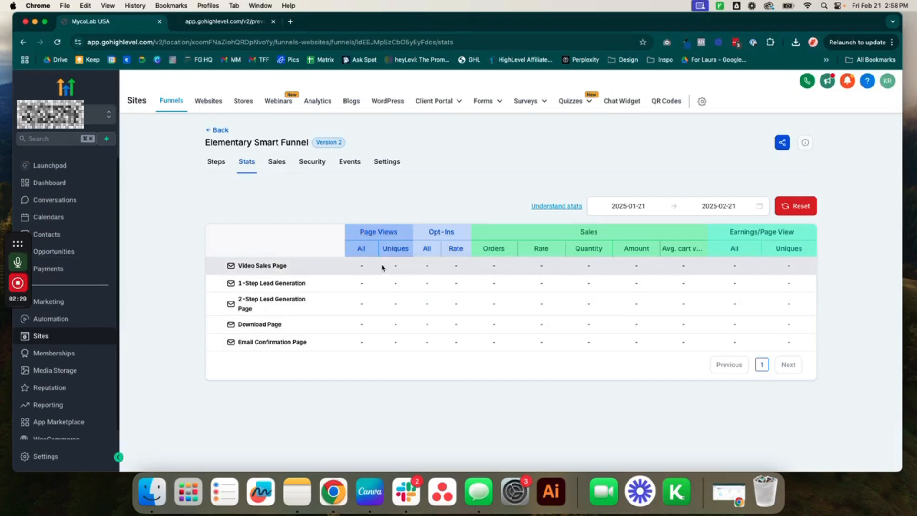
pyautogui.moveTo(400, 271); pyautogui.dragTo(823, 268)
pyautogui.click(799, 266)
pyautogui.click(622, 205)
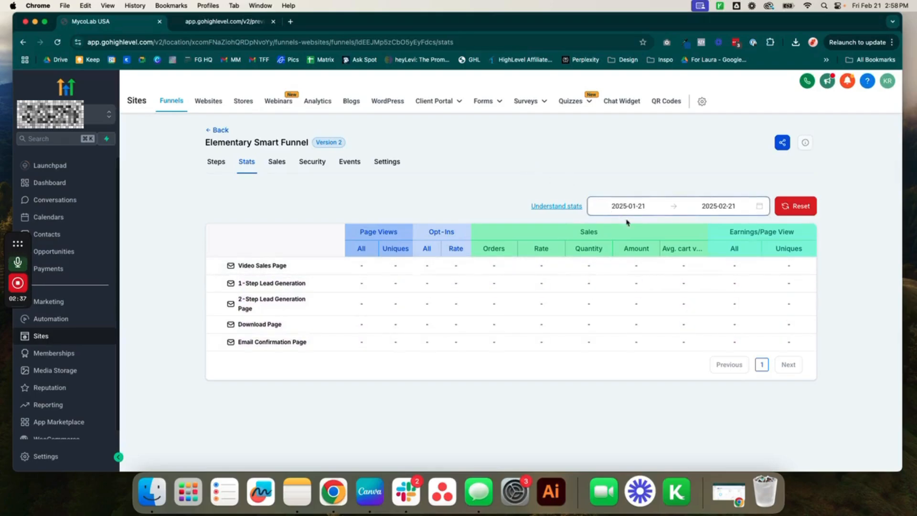
pyautogui.click(618, 210)
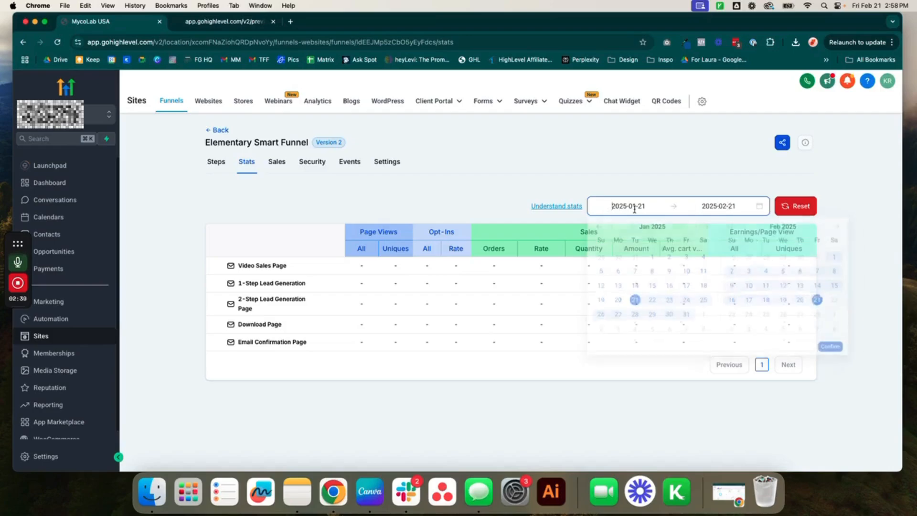
pyautogui.click(664, 176)
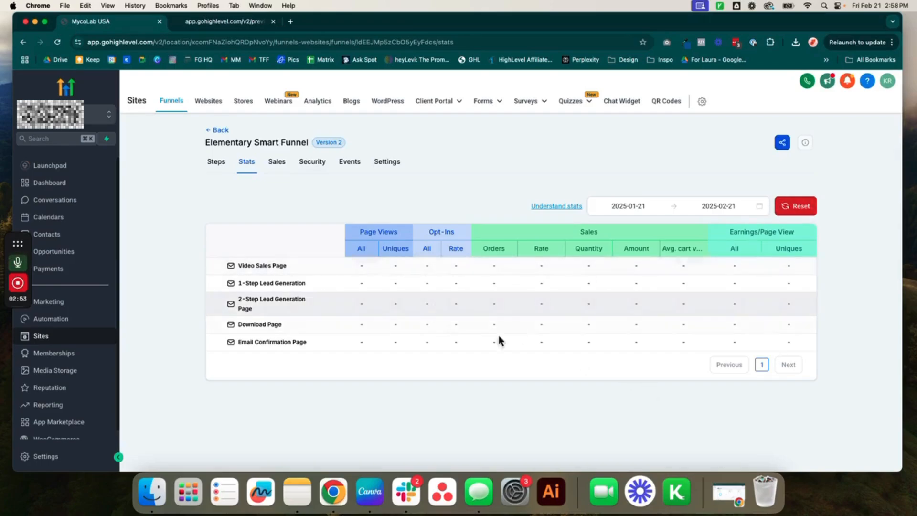
# Step: Review the funnel's sales and its security headers, opening the custom header form and closing it without adding one
pyautogui.click(278, 162)
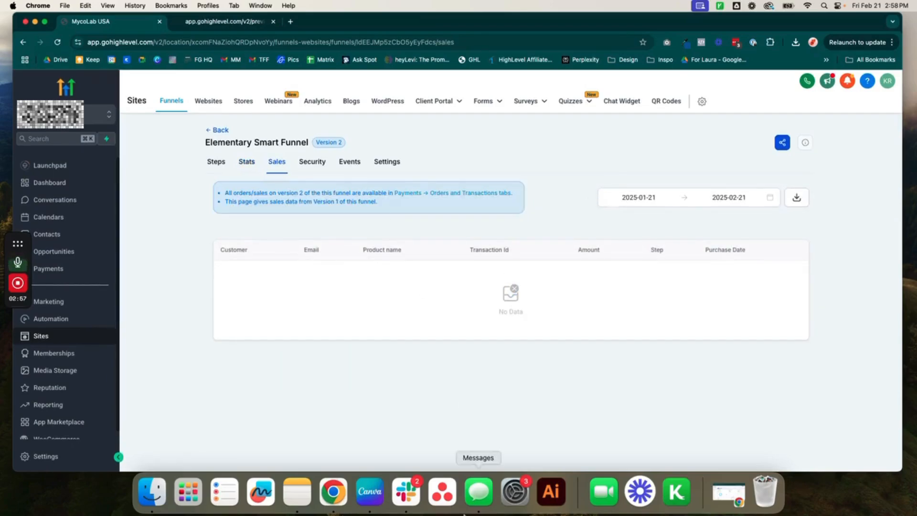
pyautogui.click(313, 165)
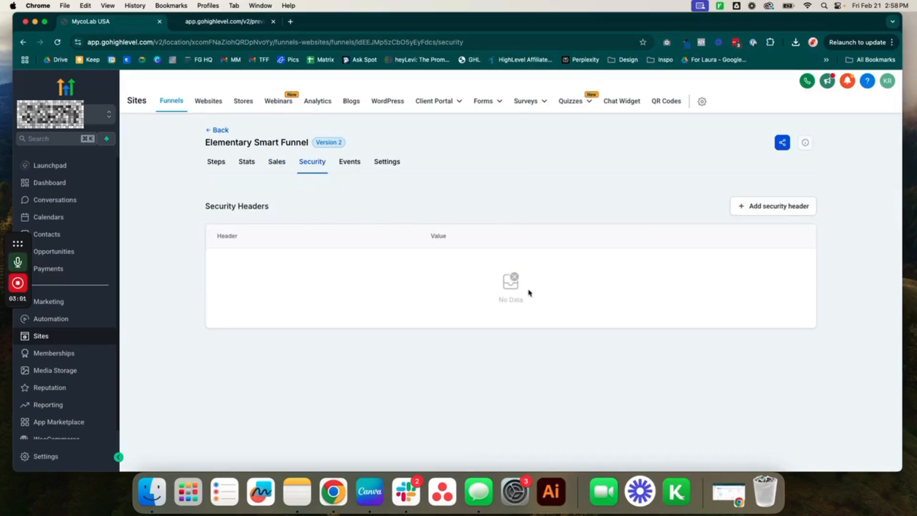
pyautogui.click(775, 210)
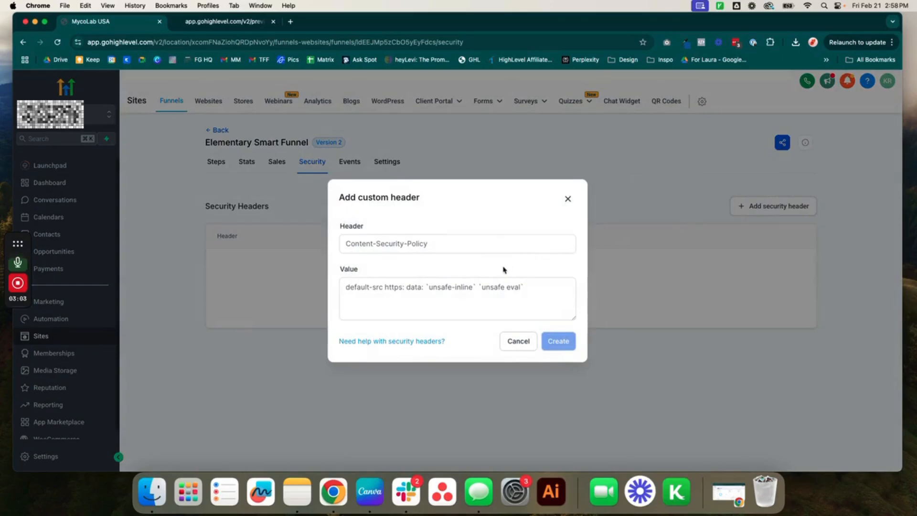
pyautogui.click(567, 199)
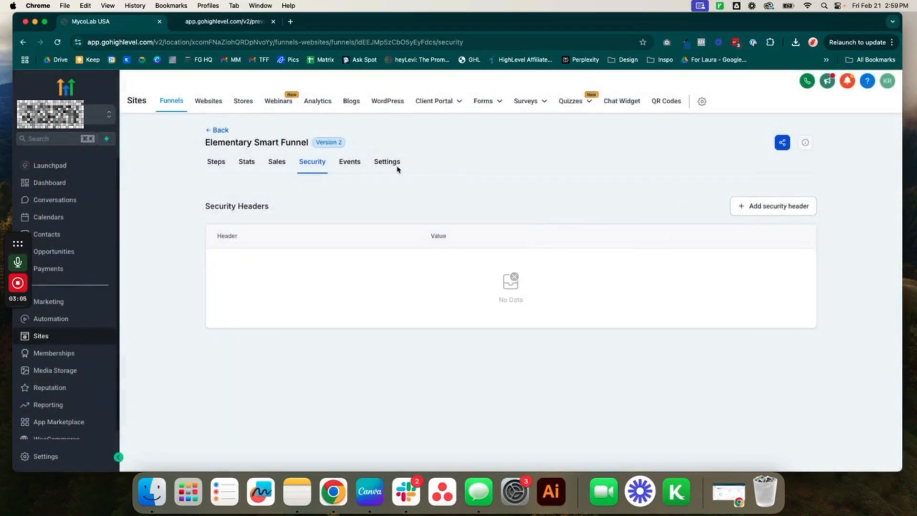
# Step: Look at the funnel's Meta tracking events and the pixel ID field for a new event, closing the form without saving
pyautogui.click(359, 162)
pyautogui.click(510, 323)
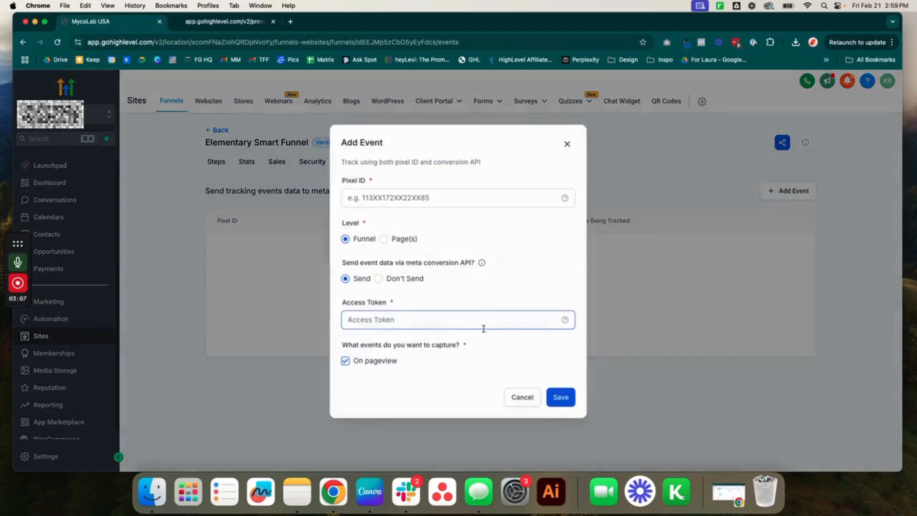
pyautogui.click(410, 193)
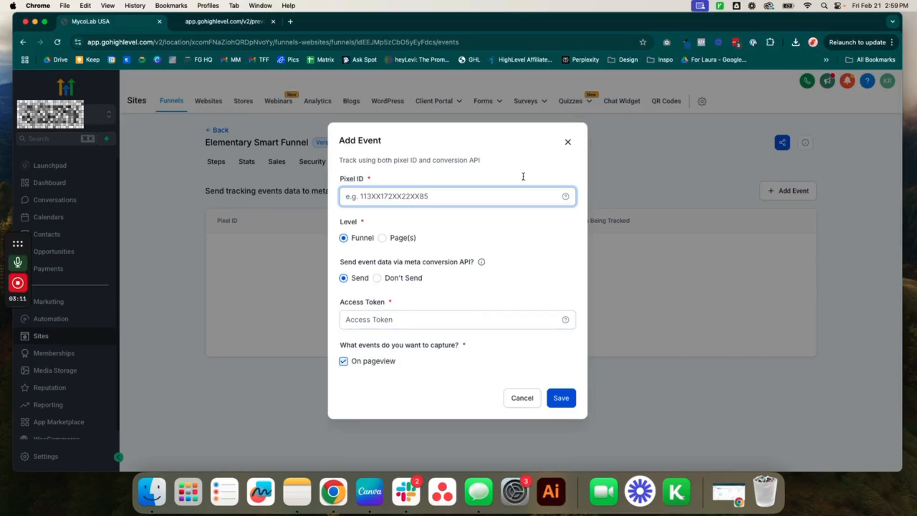
pyautogui.click(568, 142)
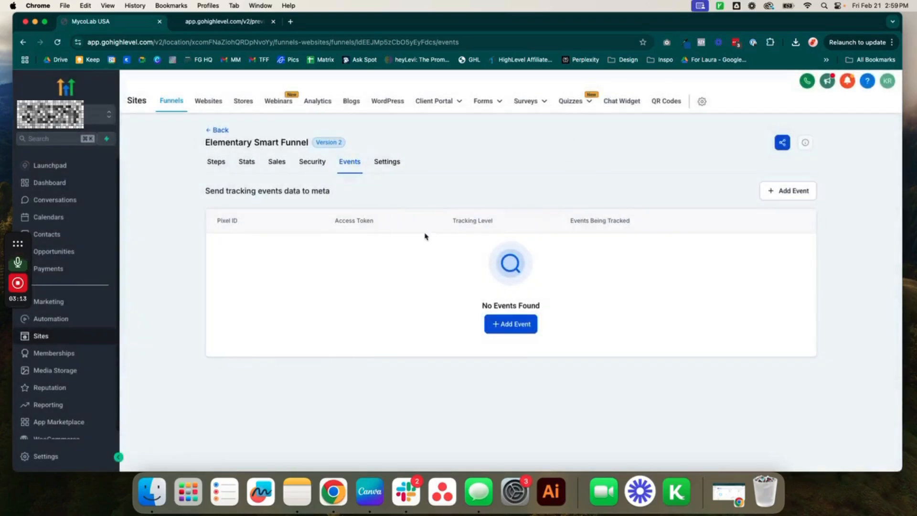
# Step: Review the funnel's settings, focusing on the funnel-wide head tracking code without entering any code
pyautogui.click(387, 162)
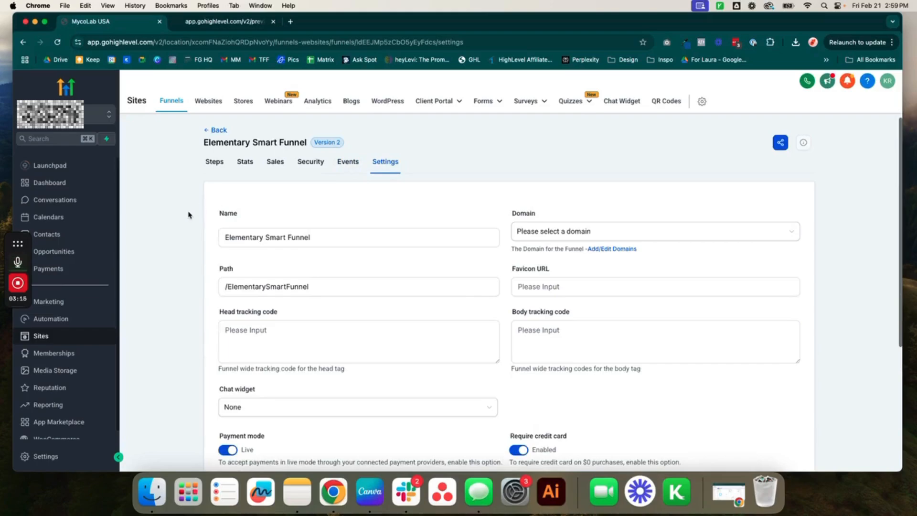
pyautogui.scroll(-3, 188, 215)
pyautogui.click(256, 263)
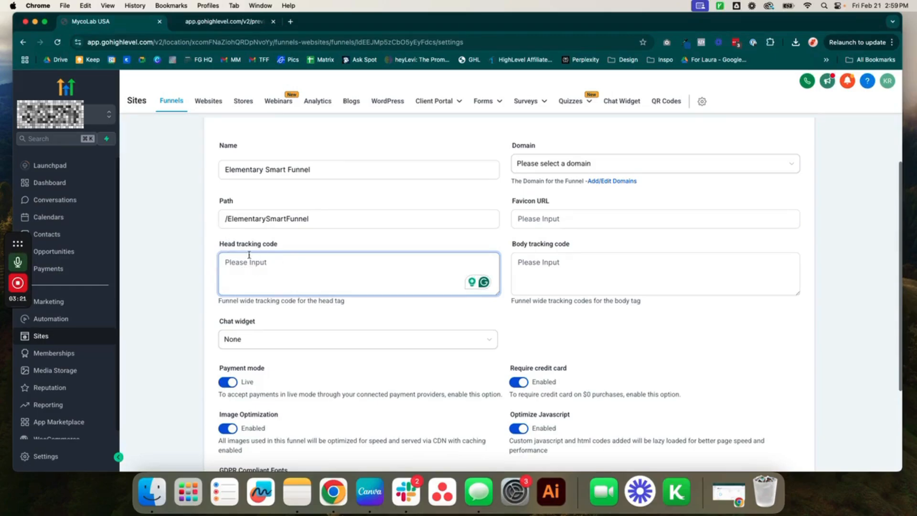
pyautogui.moveTo(219, 246); pyautogui.dragTo(497, 247)
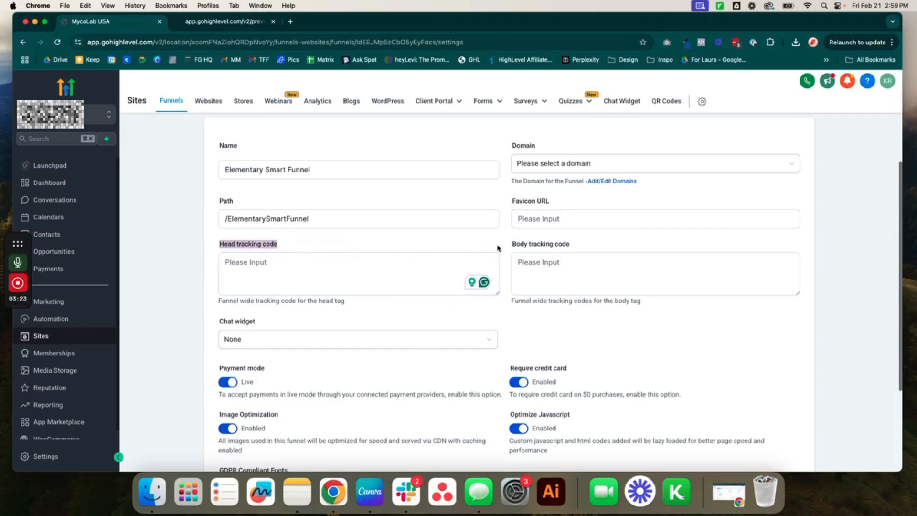
pyautogui.click(384, 267)
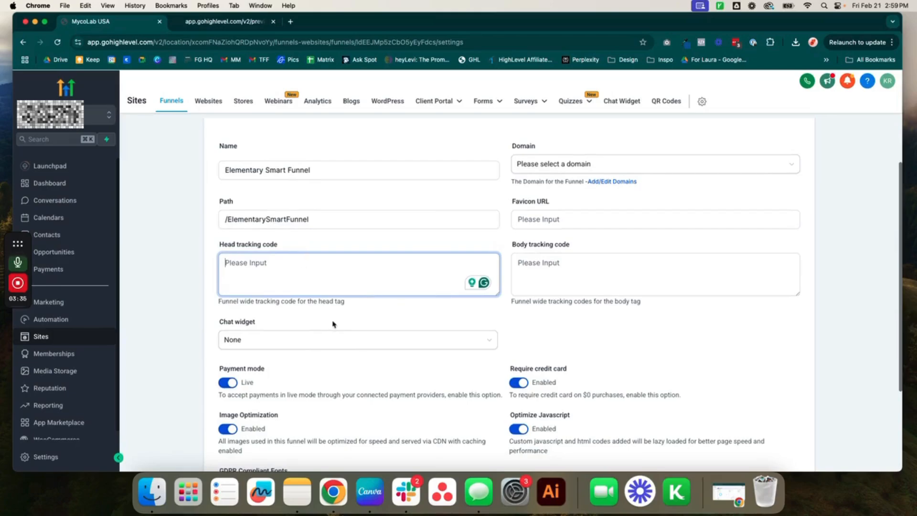
pyautogui.scroll(-1, 334, 323)
pyautogui.scroll(2, 318, 305)
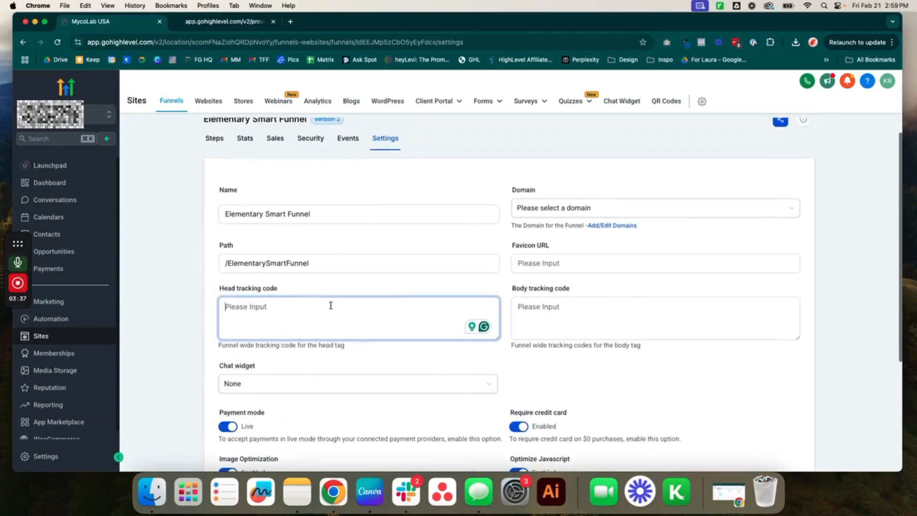
# Step: Look over the funnel's favicon URL, path, domain and body tracking code settings without changing them
pyautogui.click(525, 263)
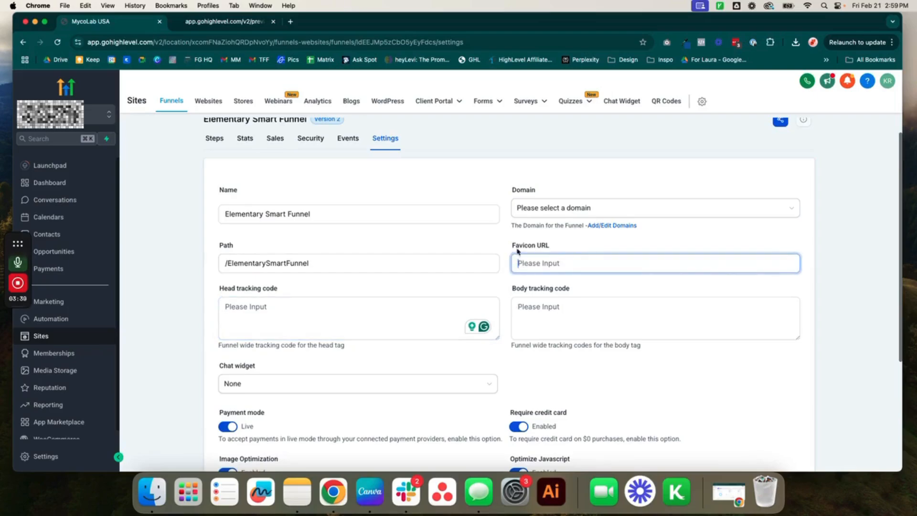
pyautogui.doubleClick(256, 264)
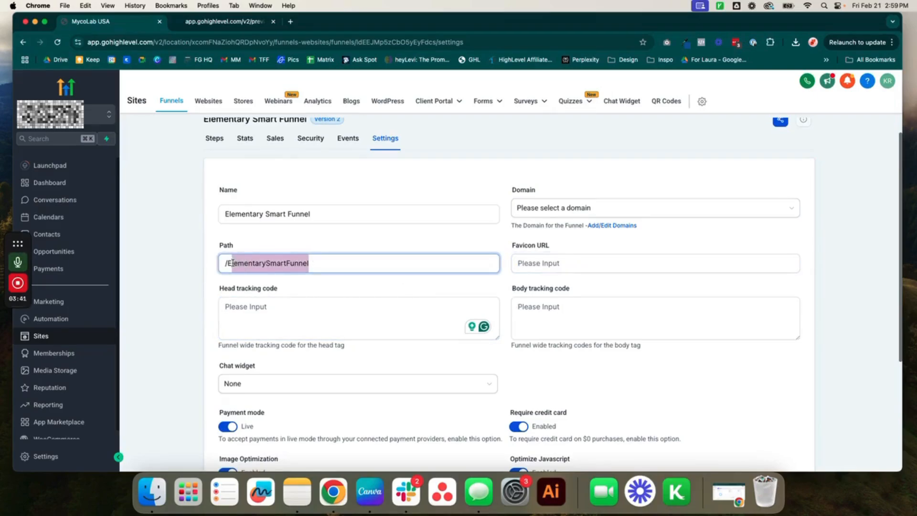
pyautogui.click(389, 271)
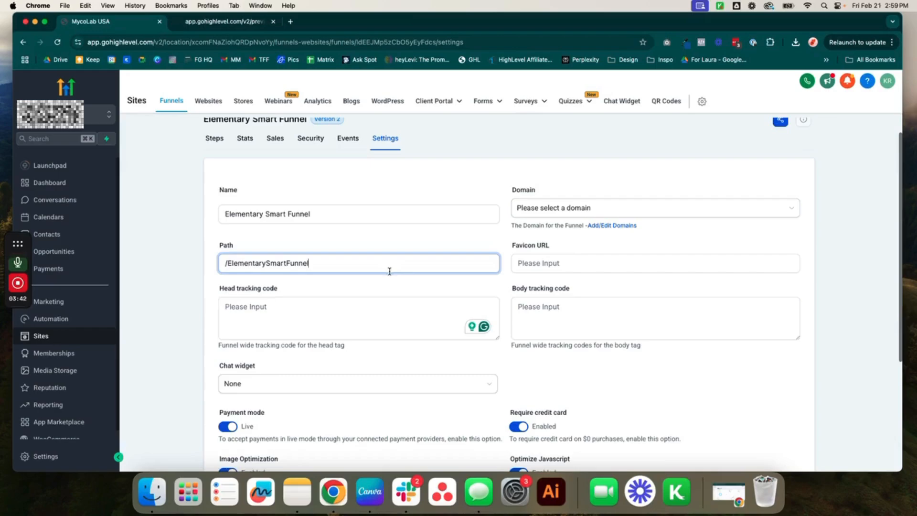
pyautogui.click(606, 209)
pyautogui.click(614, 192)
pyautogui.click(643, 307)
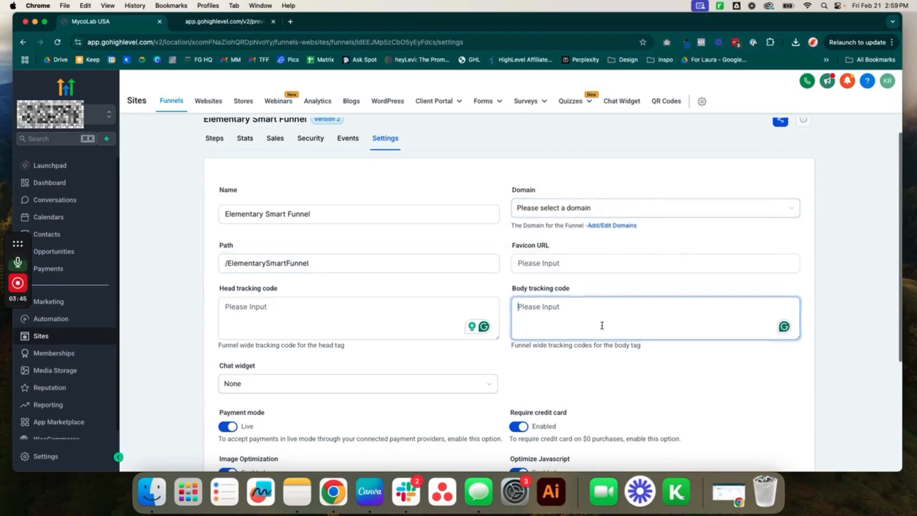
pyautogui.scroll(-1, 599, 327)
pyautogui.scroll(-5, 597, 329)
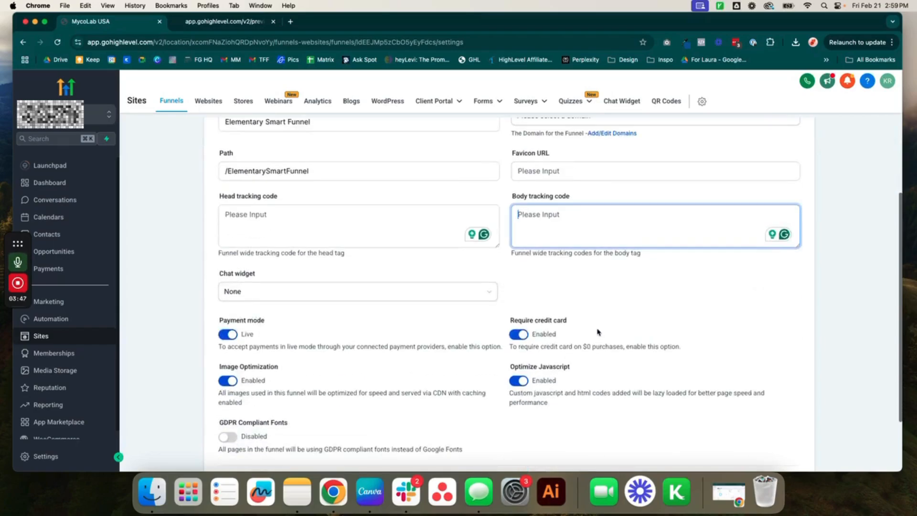
# Step: Check the available chat widgets, and switch the funnel's payment mode to Test and back to Live
pyautogui.click(418, 257)
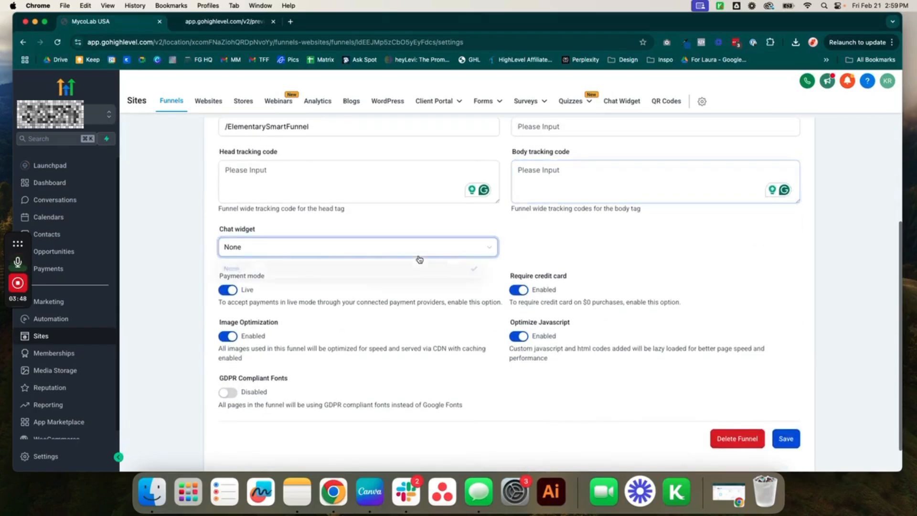
pyautogui.click(539, 259)
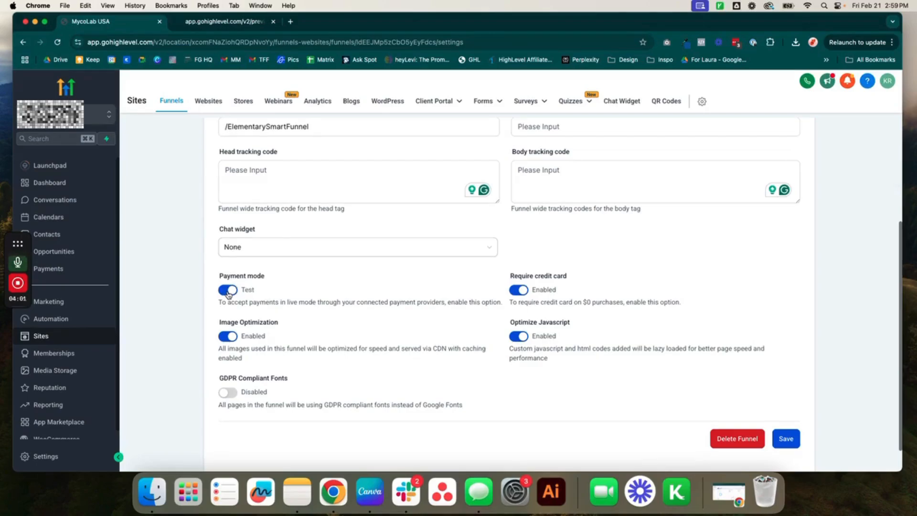
pyautogui.click(227, 290)
pyautogui.click(228, 290)
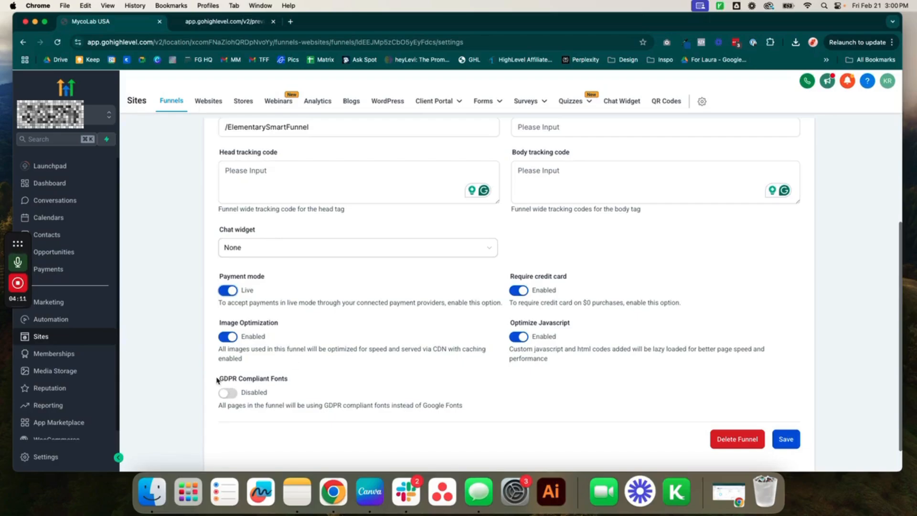
# Step: Read the description of the GDPR Compliant Fonts option in the funnel's settings
pyautogui.moveTo(217, 381); pyautogui.dragTo(293, 383)
pyautogui.click(464, 406)
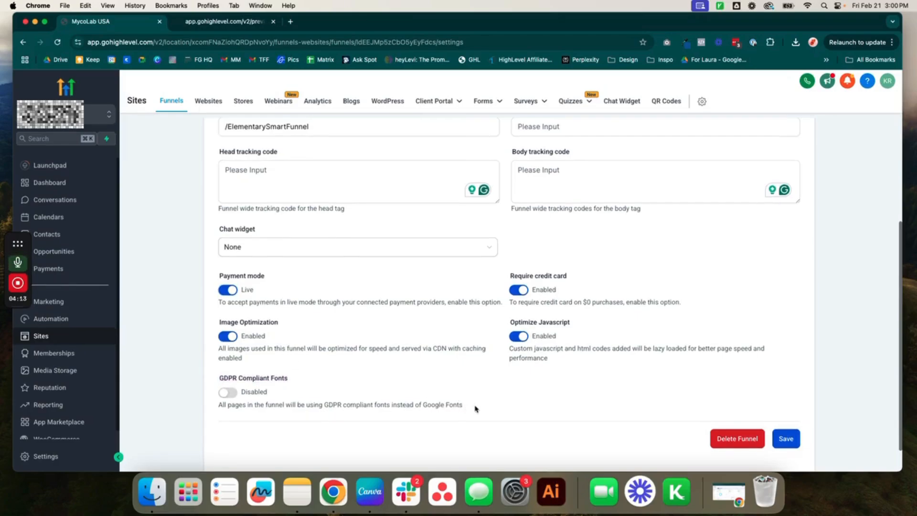
pyautogui.moveTo(475, 406); pyautogui.dragTo(443, 412)
pyautogui.click(188, 374)
pyautogui.click(444, 412)
pyautogui.scroll(-1, 481, 396)
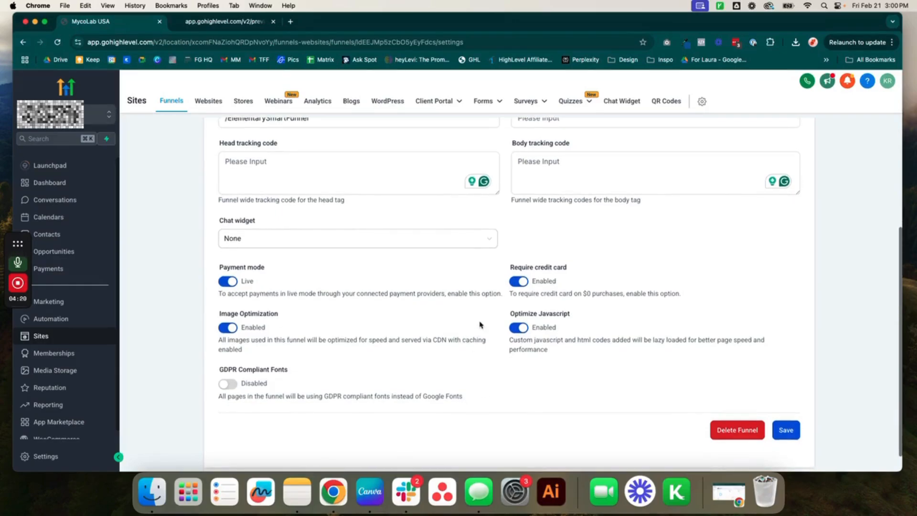
# Step: Disable the credit card requirement for $0 purchases, read the Optimize Javascript description, and save the funnel settings
pyautogui.moveTo(512, 271); pyautogui.dragTo(685, 305)
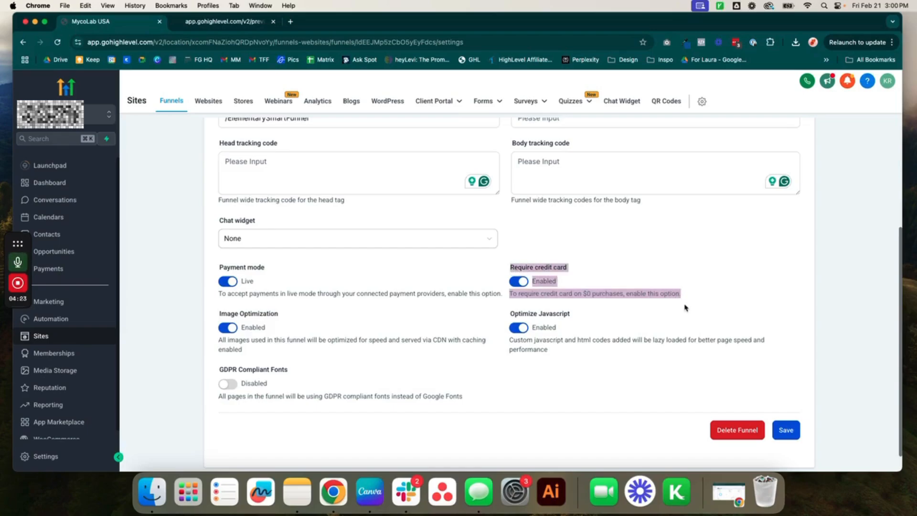
pyautogui.click(677, 294)
pyautogui.click(515, 284)
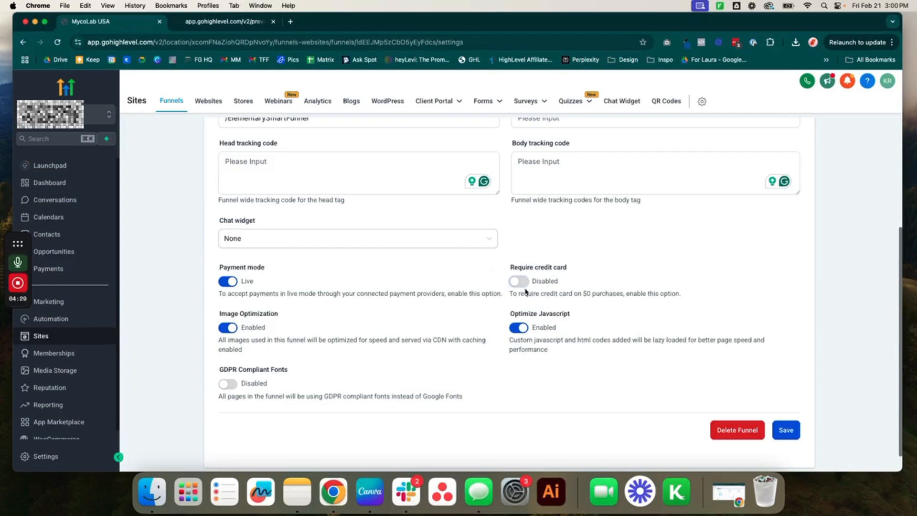
pyautogui.moveTo(510, 293); pyautogui.dragTo(684, 299)
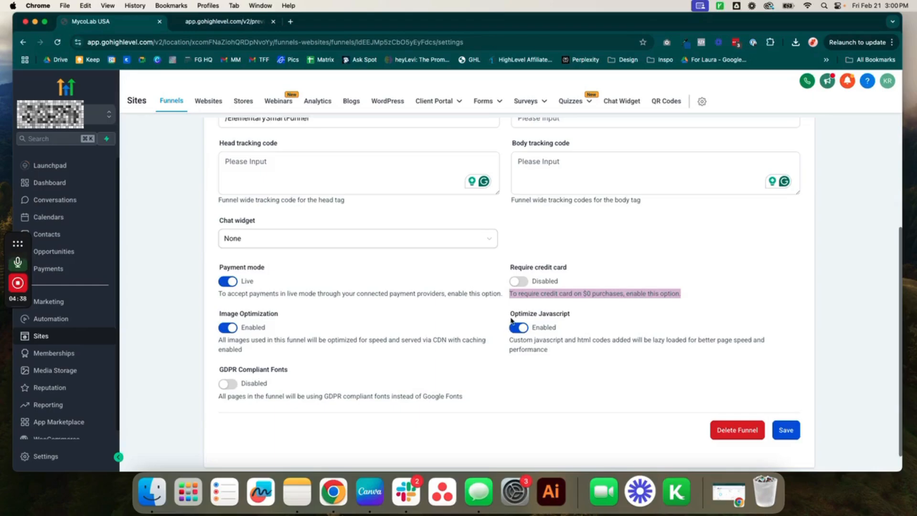
pyautogui.moveTo(514, 316); pyautogui.dragTo(612, 354)
pyautogui.click(612, 354)
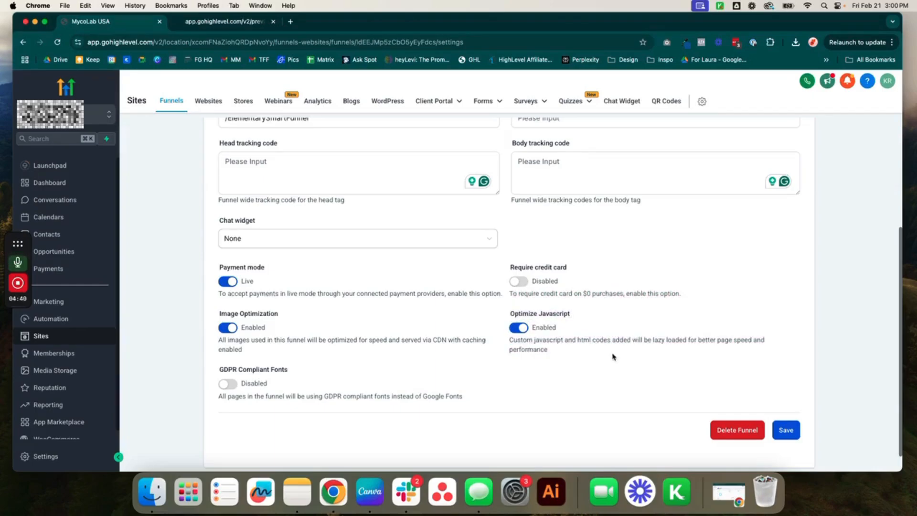
pyautogui.click(778, 424)
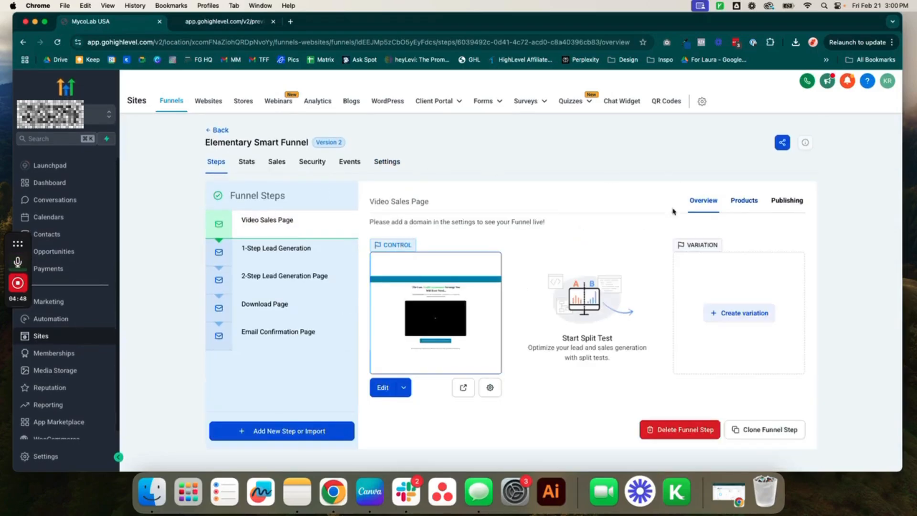
# Step: Open the Video Sales Page in the page builder, preview it in a new browser tab, and return to browse the addable elements
pyautogui.click(392, 390)
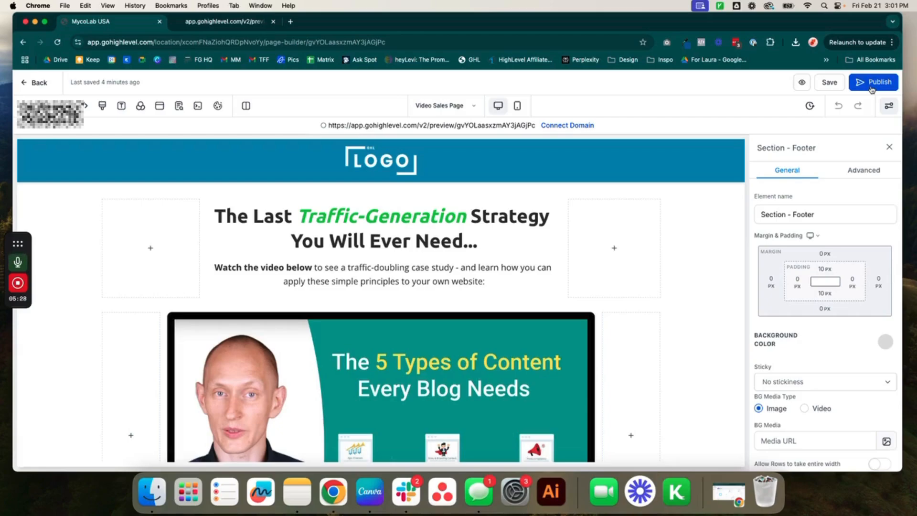
pyautogui.click(801, 84)
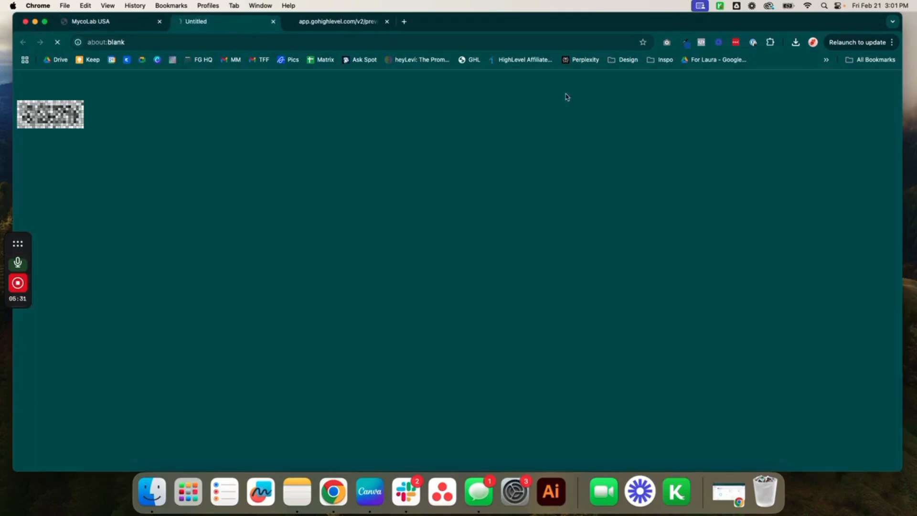
pyautogui.click(125, 24)
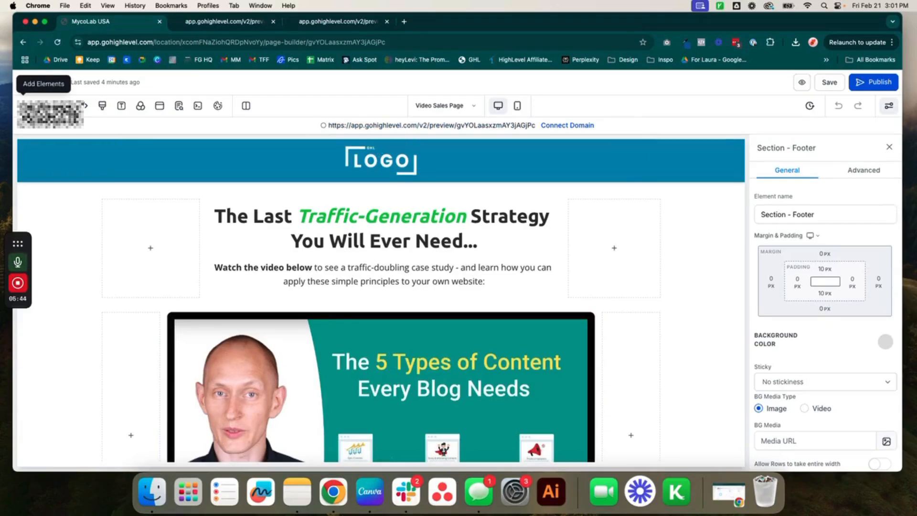
pyautogui.click(43, 105)
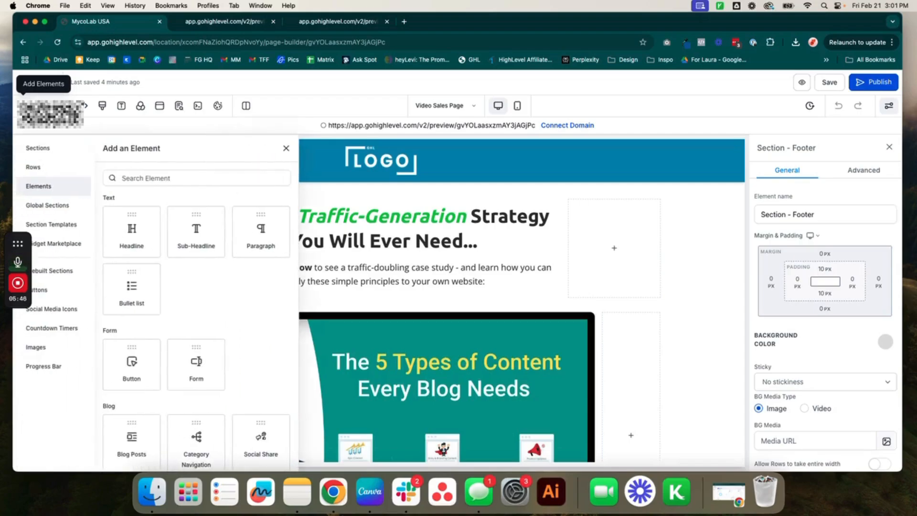
# Step: Inspect the page's layers by expanding the header section down to its column, and view the list of funnel pages
pyautogui.click(286, 149)
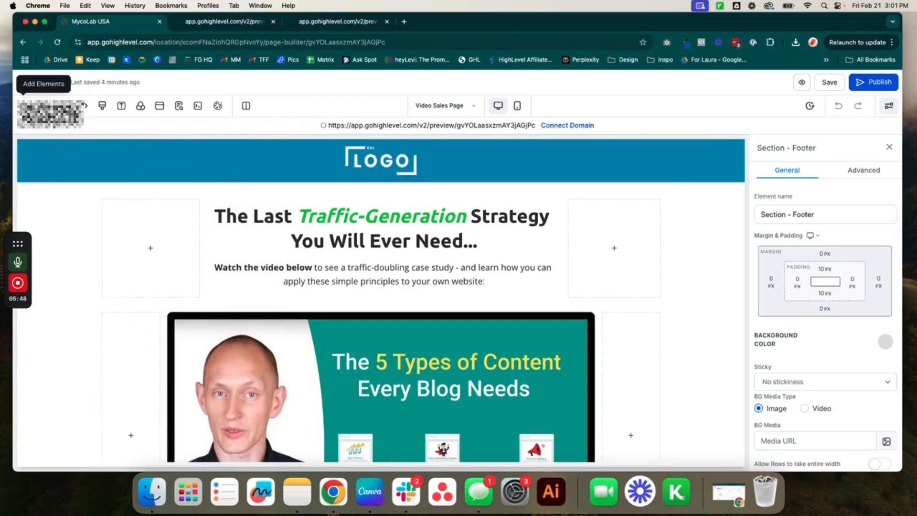
pyautogui.click(44, 105)
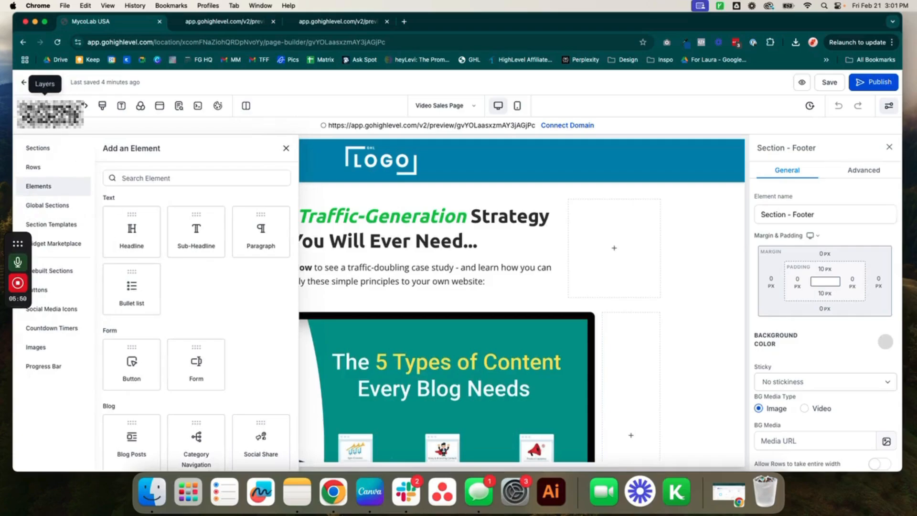
pyautogui.click(35, 106)
pyautogui.click(39, 184)
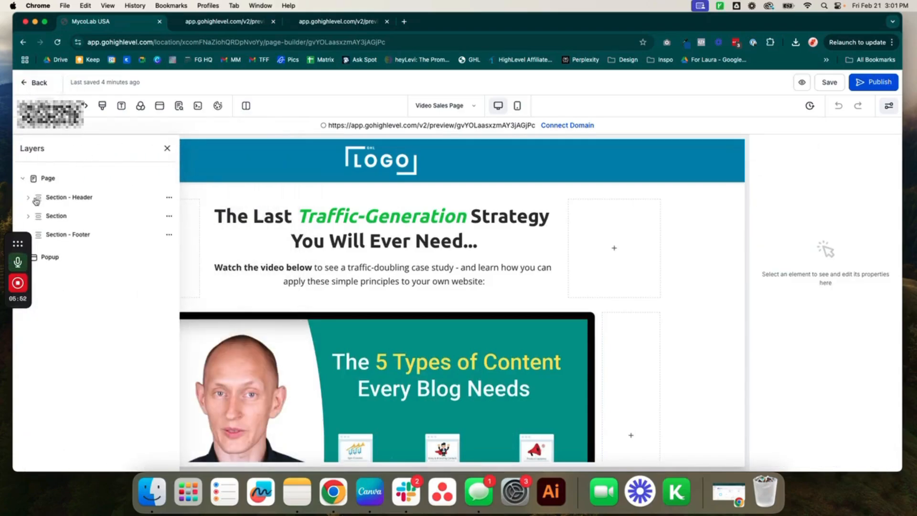
pyautogui.click(35, 200)
pyautogui.click(34, 217)
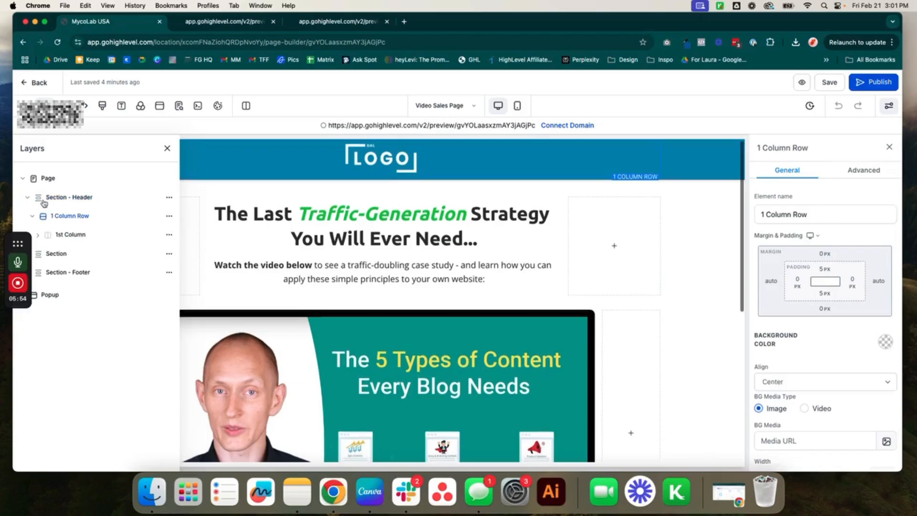
pyautogui.click(37, 234)
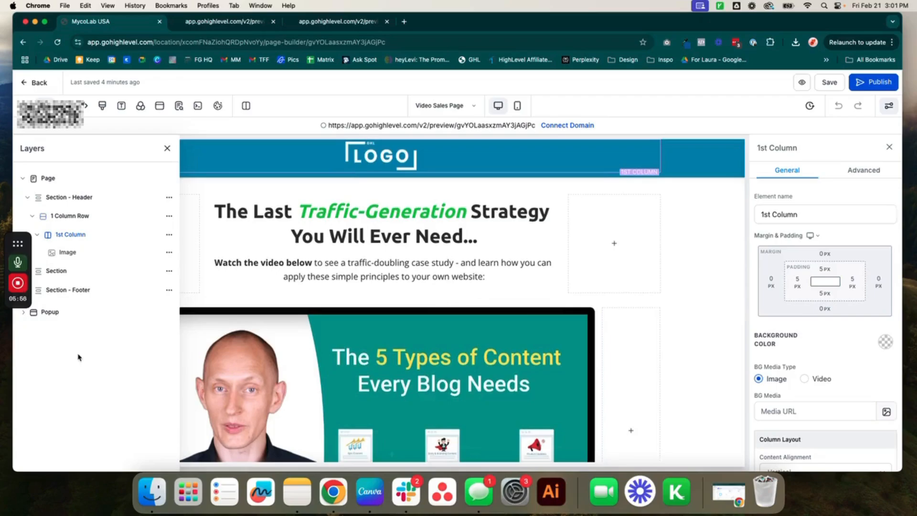
pyautogui.click(65, 105)
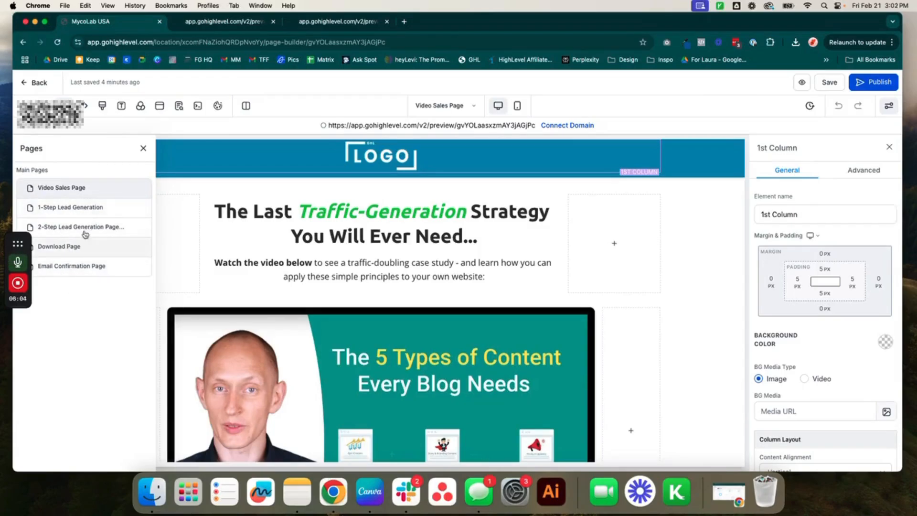
# Step: Check the header and footer tracking code editors and the custom CSS editor without adding any code
pyautogui.click(86, 107)
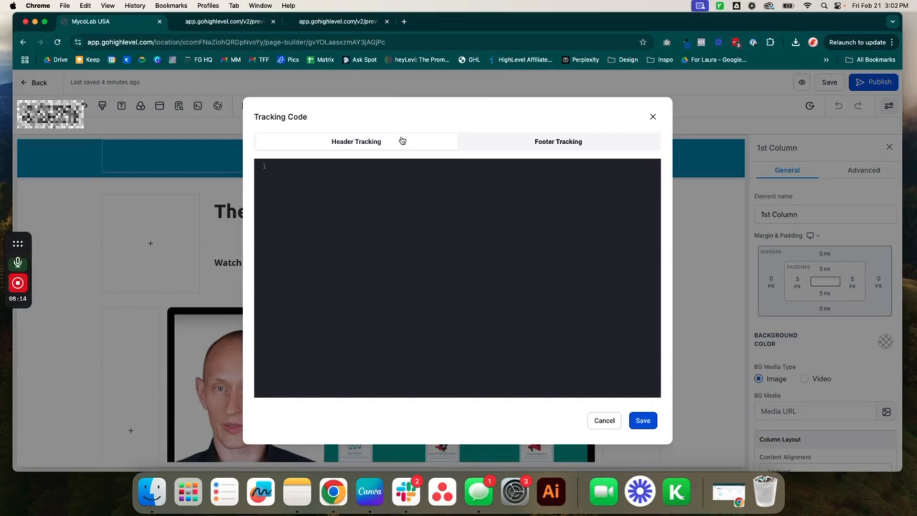
pyautogui.click(563, 142)
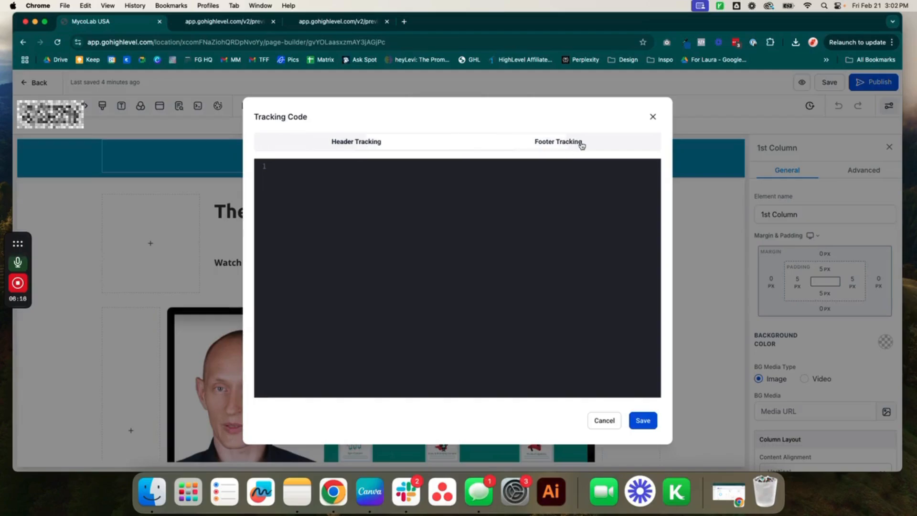
pyautogui.click(651, 115)
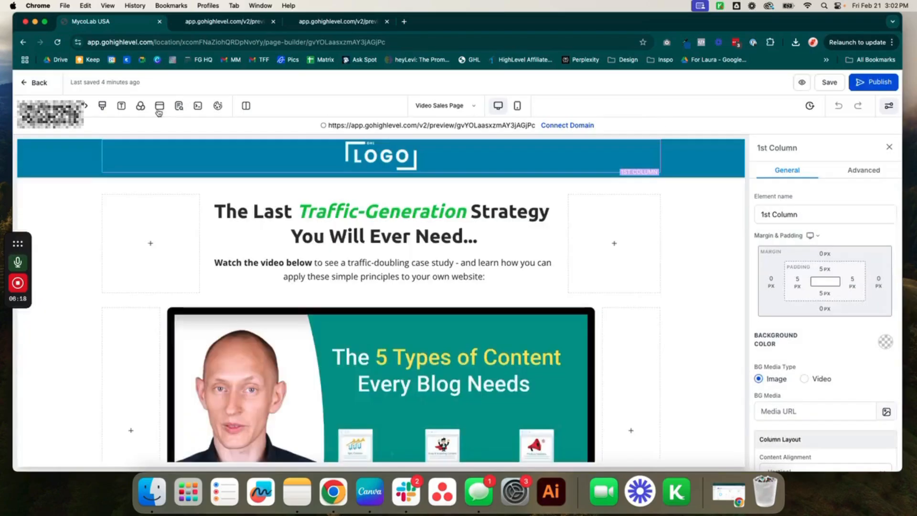
pyautogui.click(100, 106)
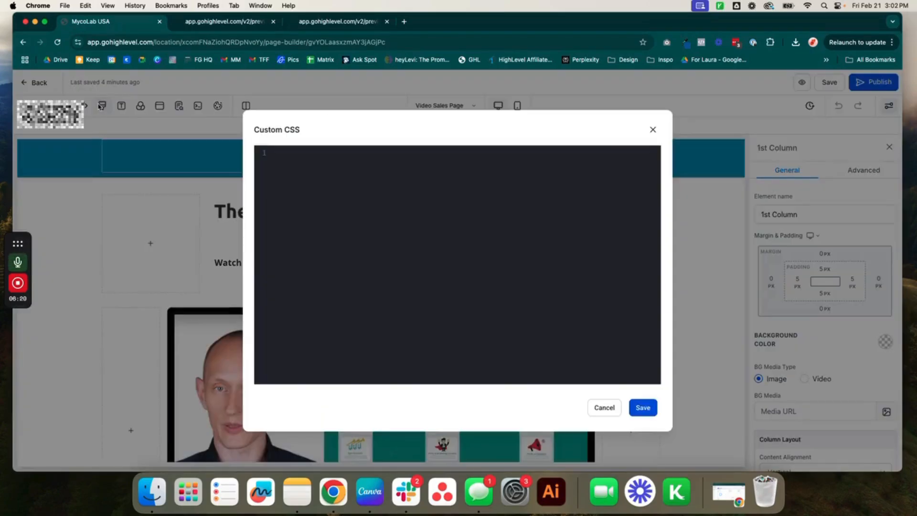
pyautogui.click(653, 130)
# Step: Set the page's headline font to Russo One and review the headings across the page
pyautogui.click(121, 106)
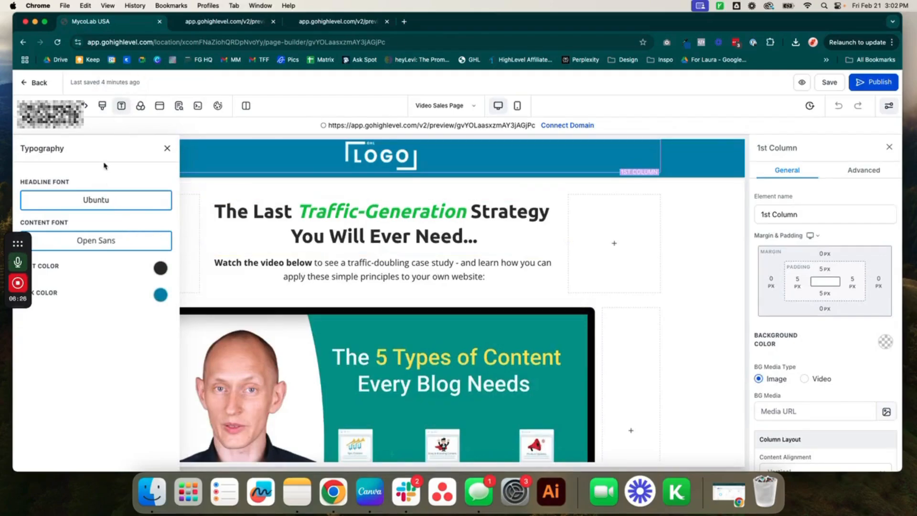
pyautogui.moveTo(18, 244); pyautogui.dragTo(16, 328)
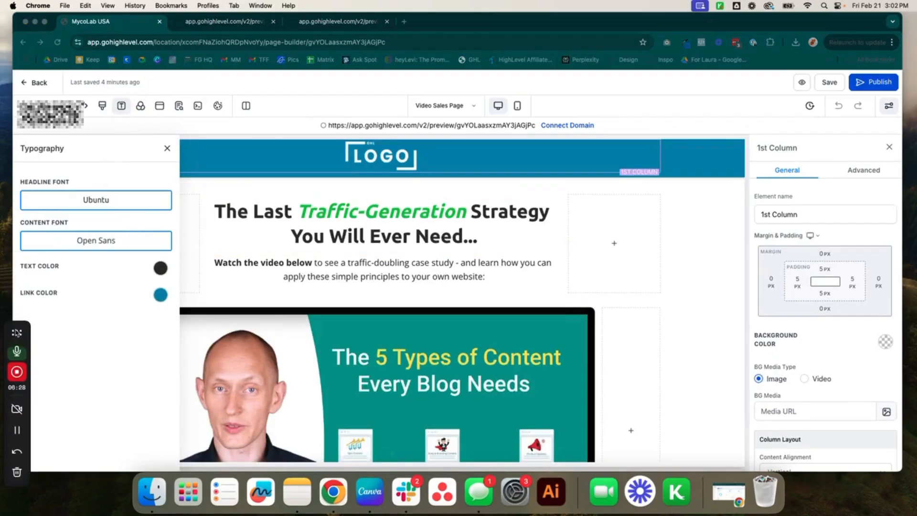
pyautogui.click(83, 207)
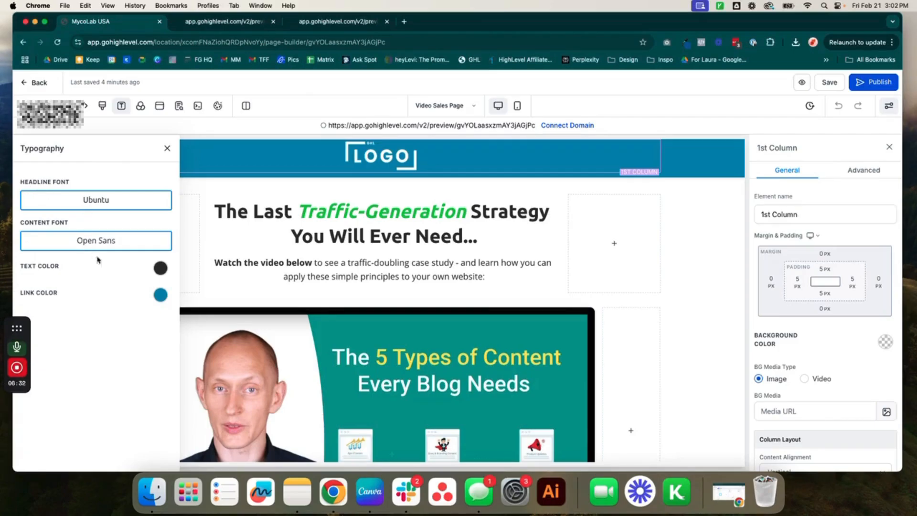
pyautogui.click(100, 206)
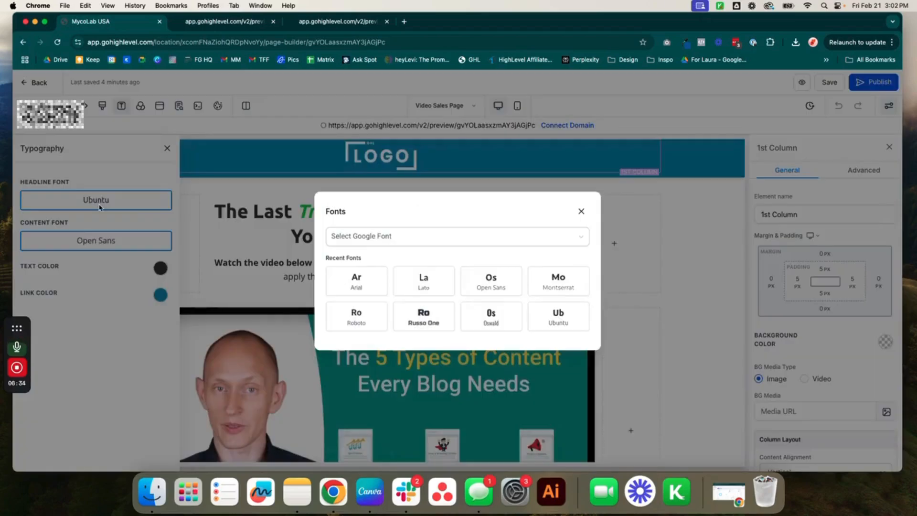
pyautogui.click(421, 315)
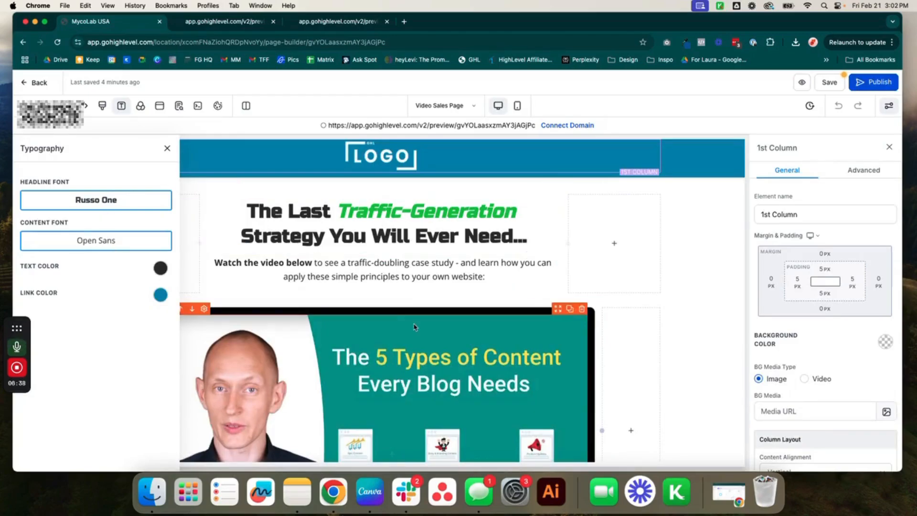
pyautogui.scroll(-3, 413, 328)
pyautogui.scroll(-7, 413, 328)
pyautogui.scroll(9, 410, 327)
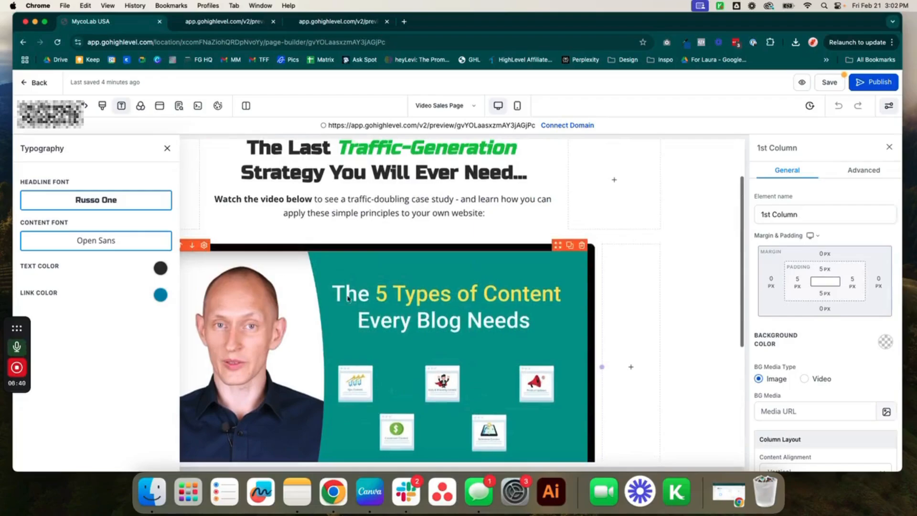
pyautogui.scroll(2, 261, 209)
# Step: Set the page's content font to Lato and check the body text down the page
pyautogui.click(63, 244)
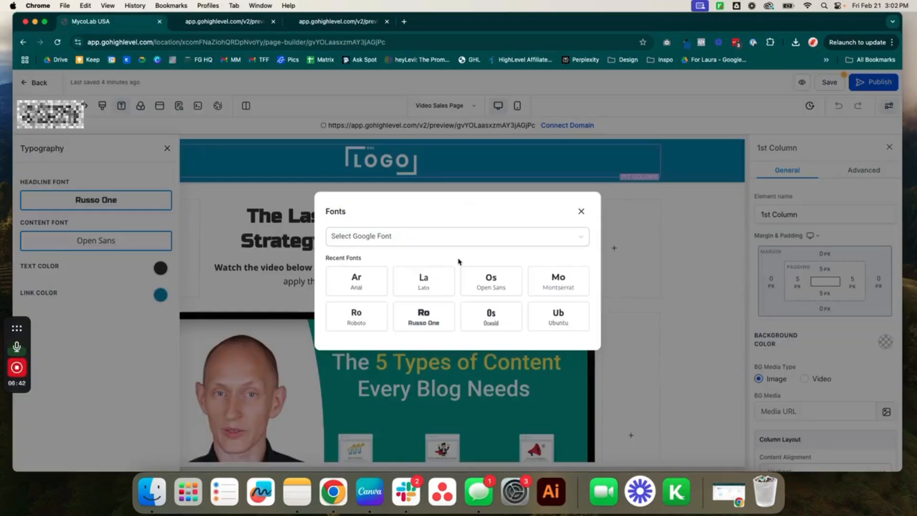
pyautogui.click(431, 284)
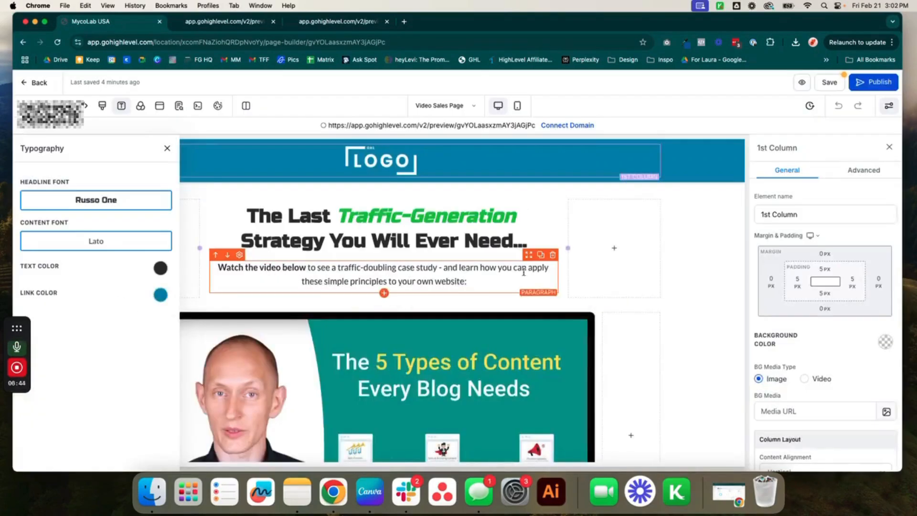
pyautogui.scroll(-5, 397, 285)
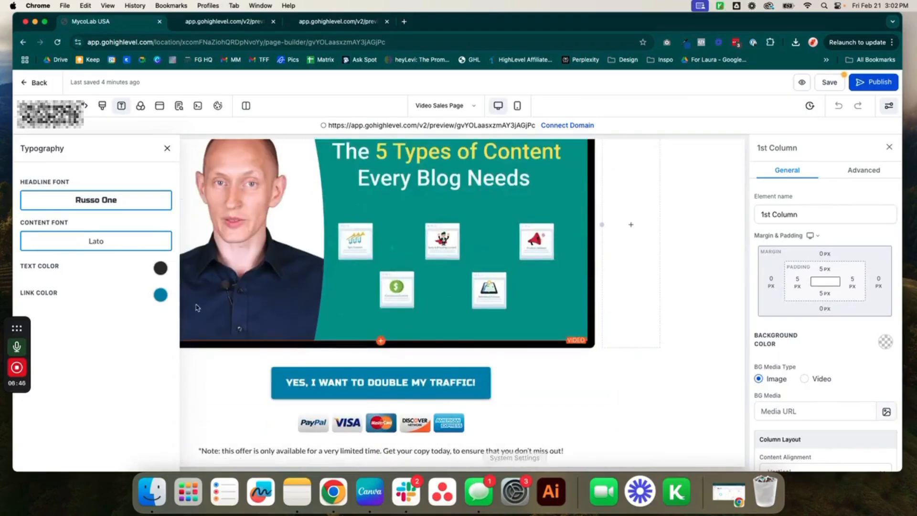
pyautogui.scroll(5, 446, 291)
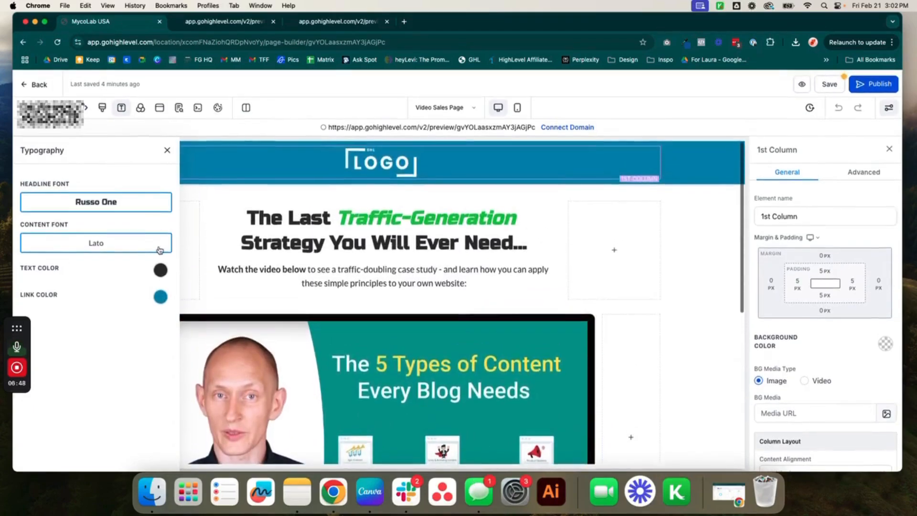
# Step: Try red as the page's background color
pyautogui.click(141, 107)
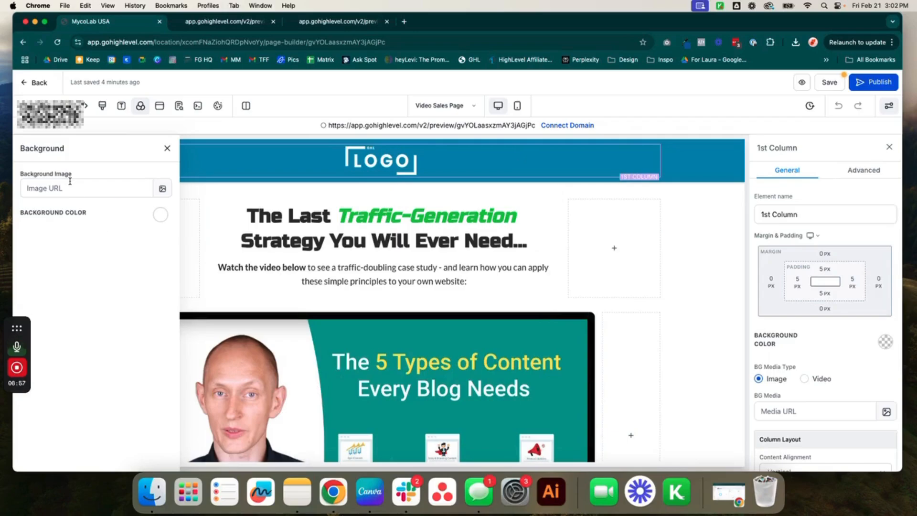
pyautogui.click(160, 216)
pyautogui.click(121, 236)
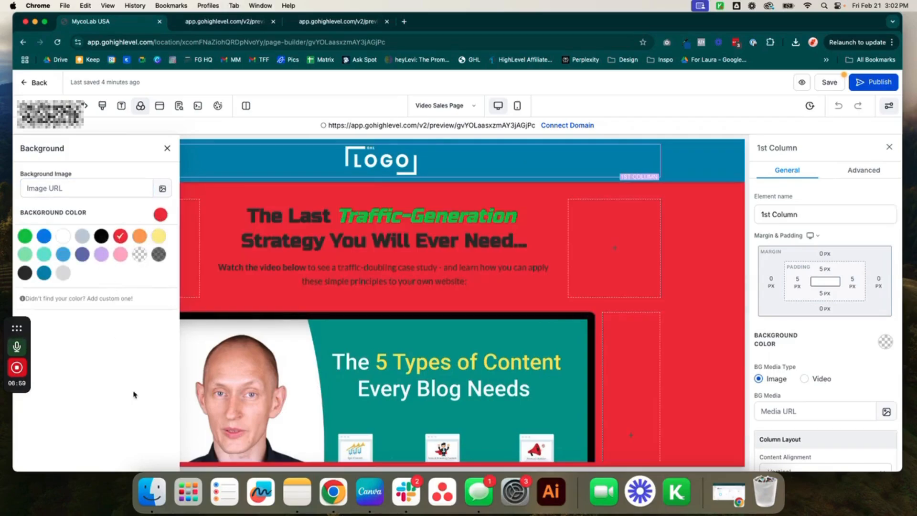
pyautogui.click(160, 215)
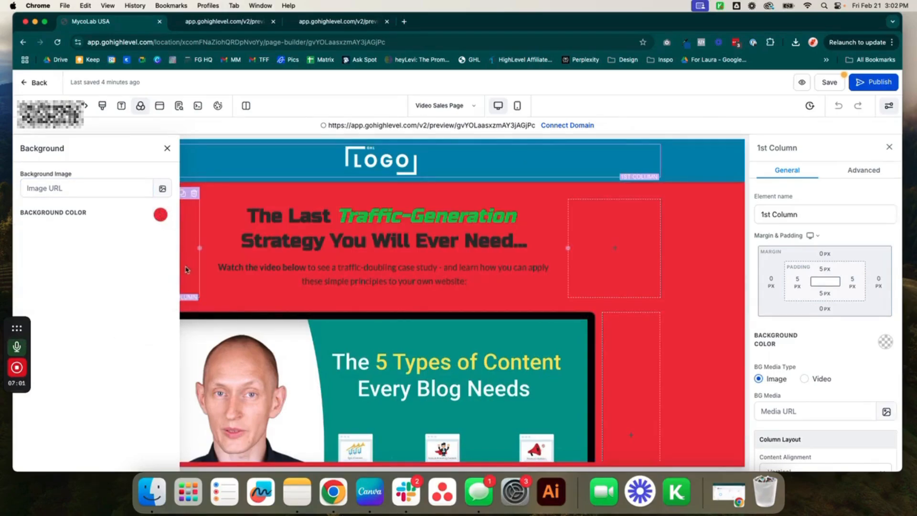
# Step: Set the page's background color to the transparent checkered swatch
pyautogui.click(160, 214)
pyautogui.click(140, 254)
pyautogui.click(161, 214)
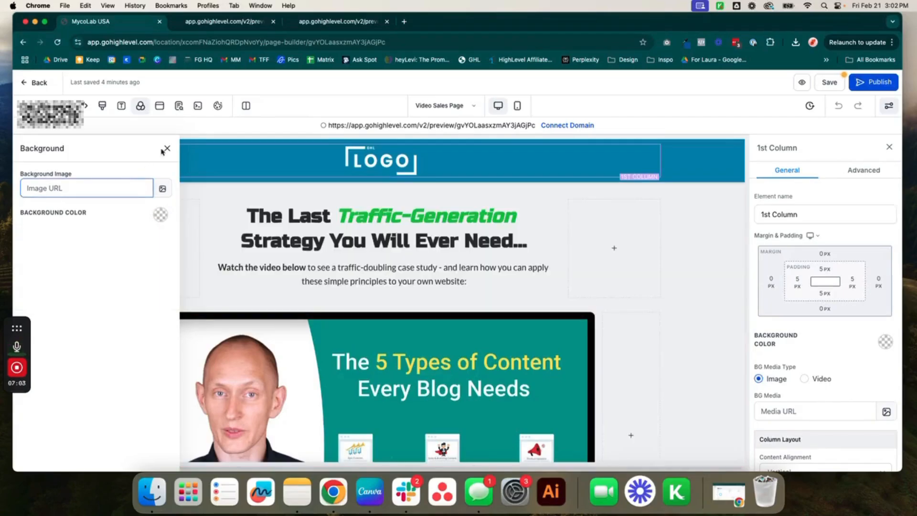
# Step: View the page's empty popup and check which elements can be added to it
pyautogui.click(160, 105)
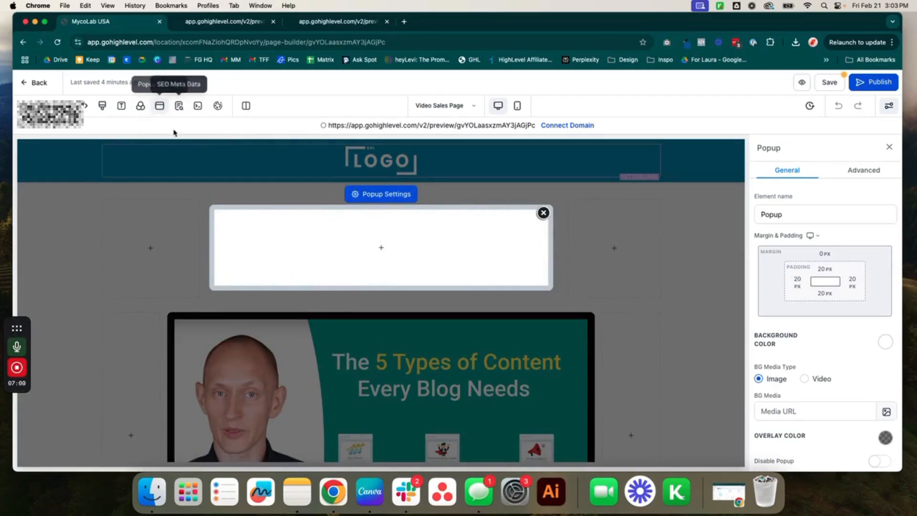
pyautogui.click(381, 247)
pyautogui.click(285, 148)
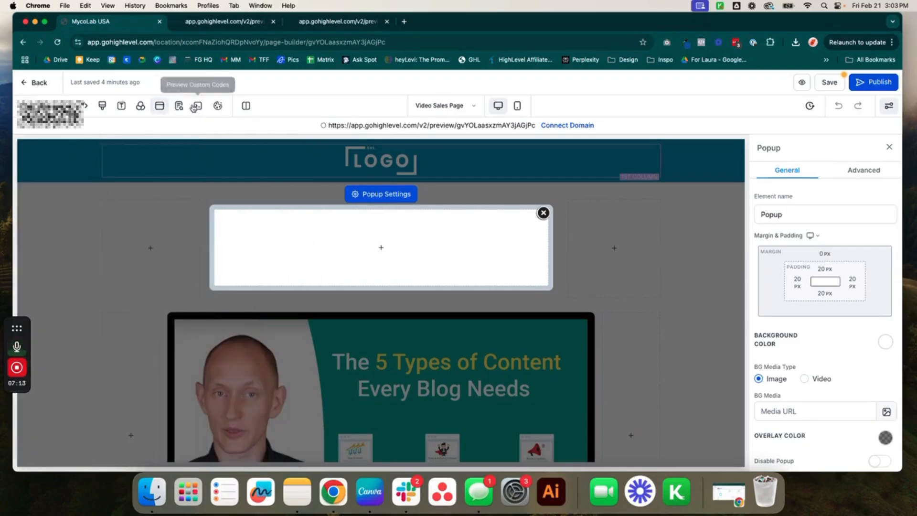
# Step: Review the page's SEO metadata, including the title and description fields under Content and the remaining categories
pyautogui.click(179, 106)
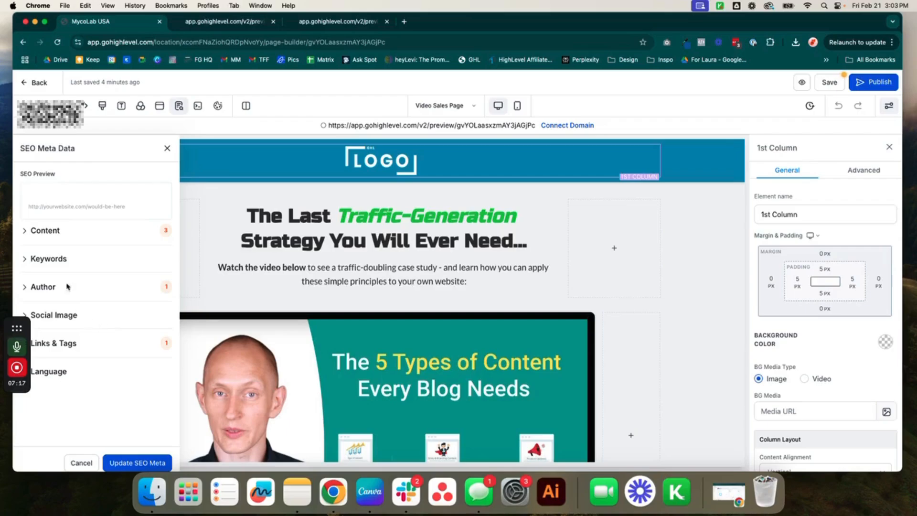
pyautogui.click(45, 233)
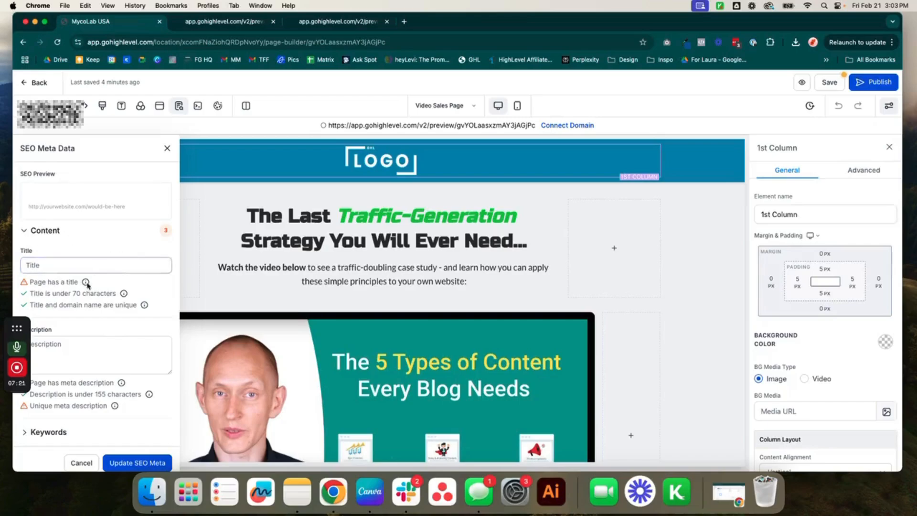
pyautogui.scroll(-3, 115, 311)
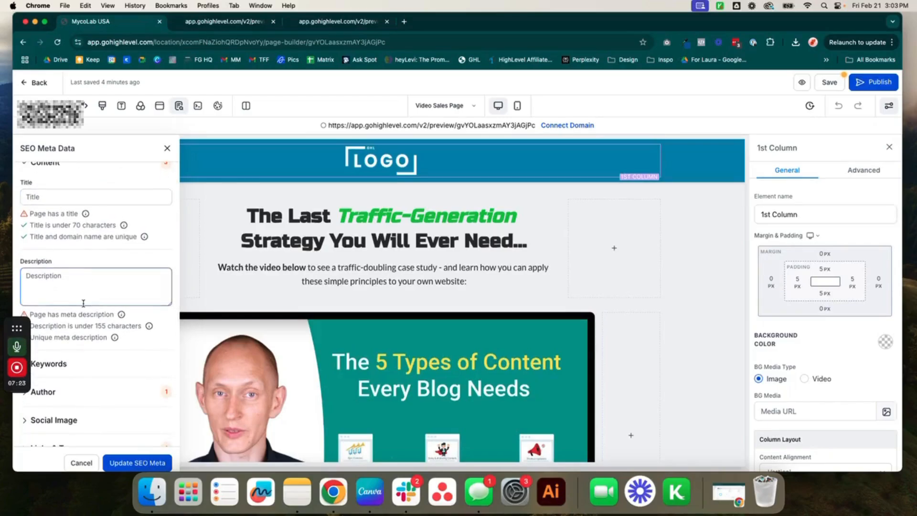
pyautogui.scroll(-2, 79, 425)
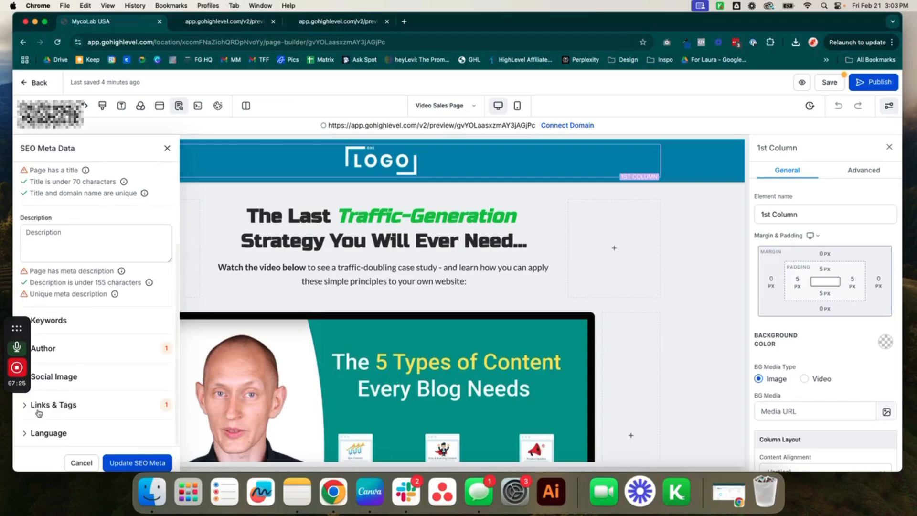
pyautogui.scroll(3, 114, 218)
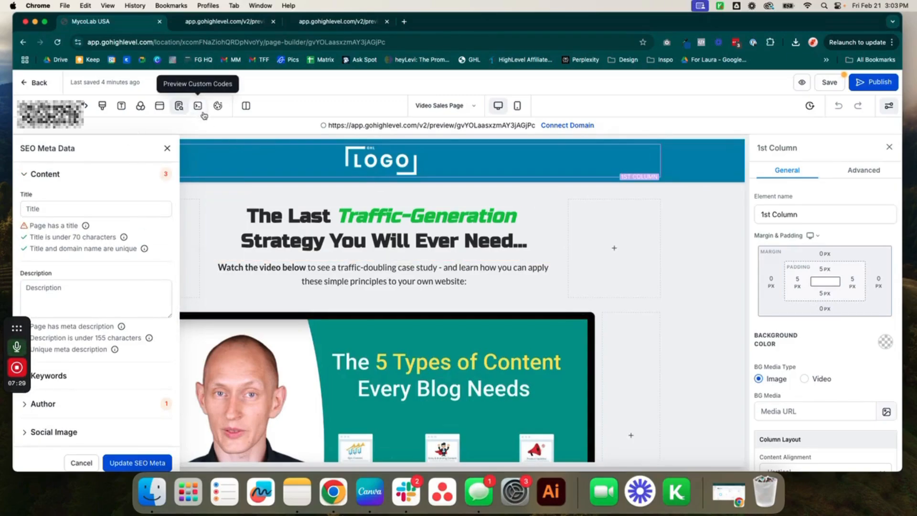
pyautogui.click(172, 109)
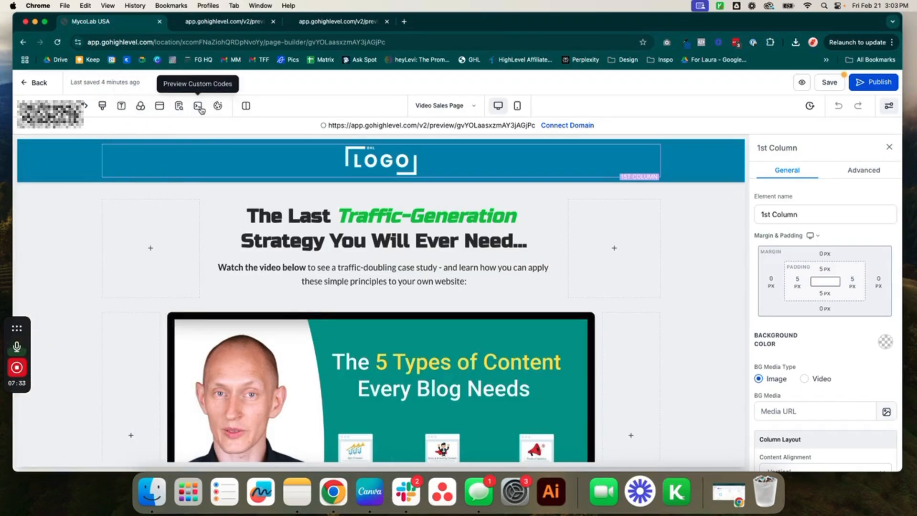
# Step: Enable the cookie consent banner and agree to its notice about third-party widgets and custom code
pyautogui.click(220, 107)
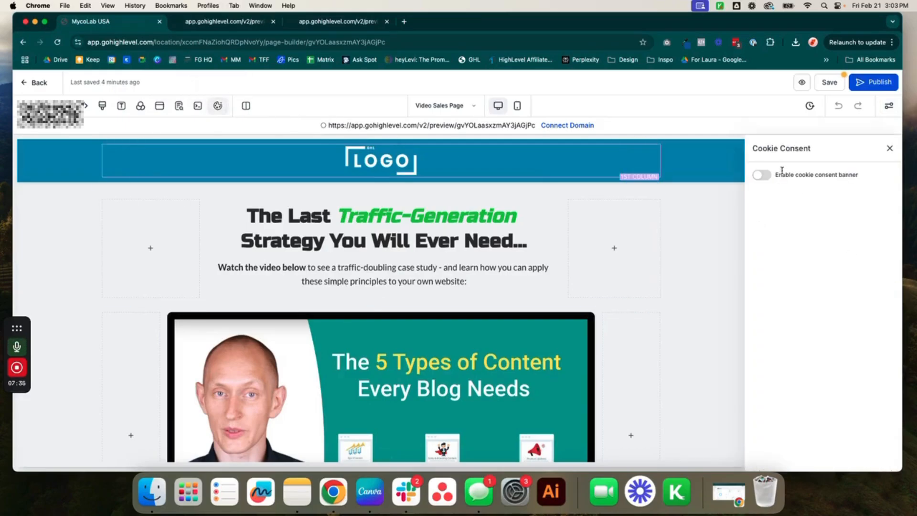
pyautogui.click(761, 175)
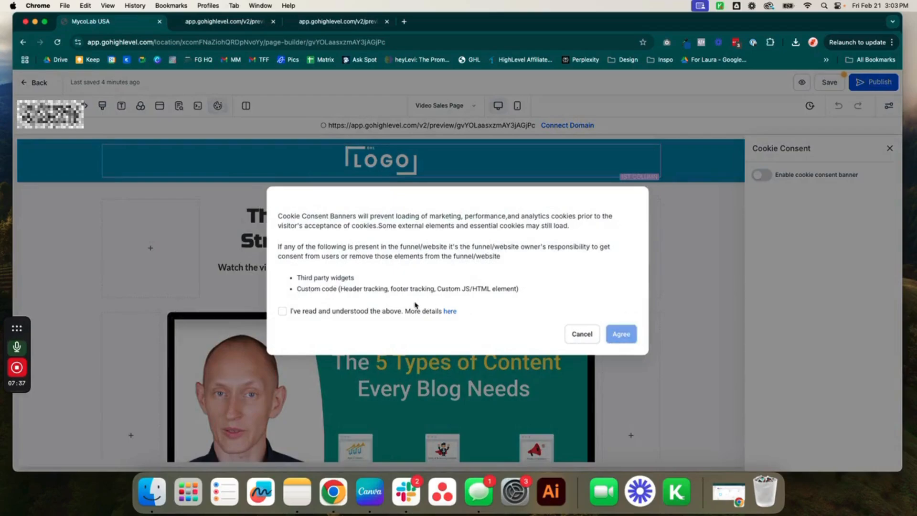
pyautogui.click(373, 311)
pyautogui.click(620, 332)
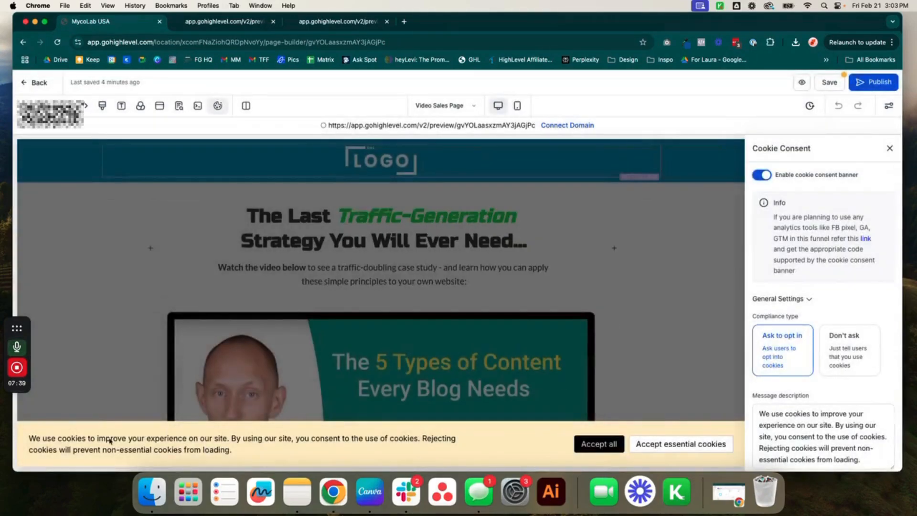
# Step: Review the cookie banner's message and its two accept options, and disable the cookie consent banner
pyautogui.moveTo(27, 439); pyautogui.dragTo(716, 454)
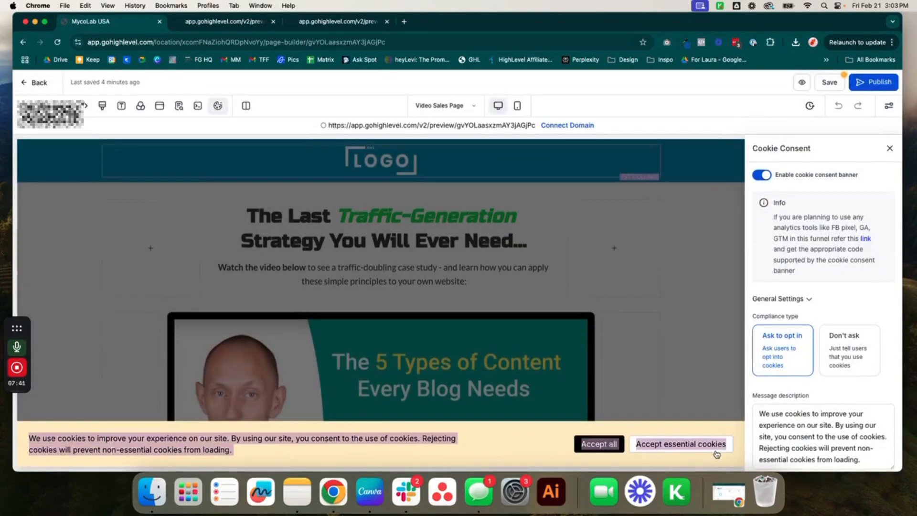
pyautogui.click(742, 449)
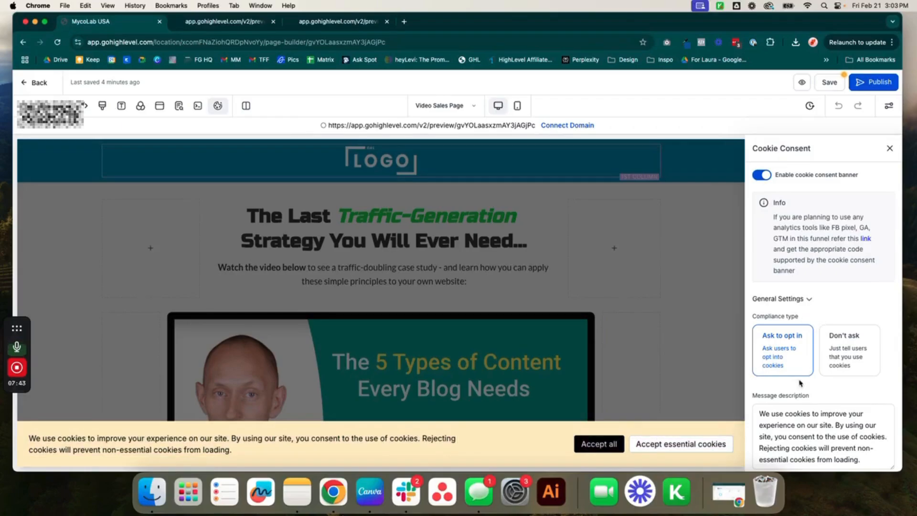
pyautogui.click(767, 177)
pyautogui.click(890, 150)
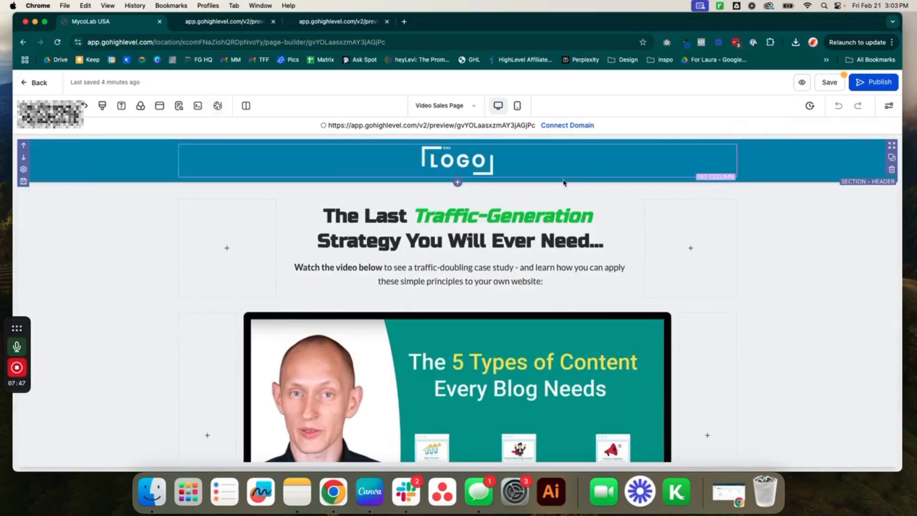
# Step: Try 2 Column Mode, set the builder layout to Auto, and check the page in mobile mode before returning to desktop
pyautogui.click(247, 109)
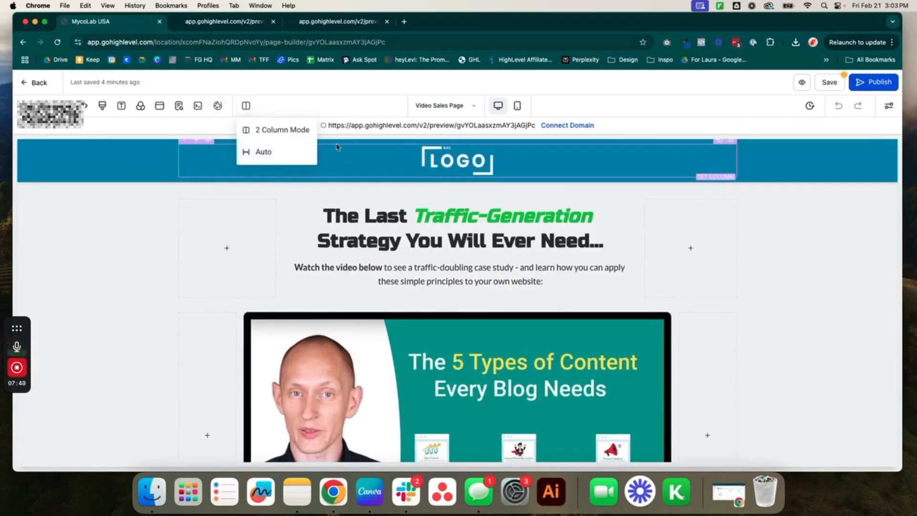
pyautogui.click(279, 135)
pyautogui.click(253, 114)
pyautogui.click(254, 147)
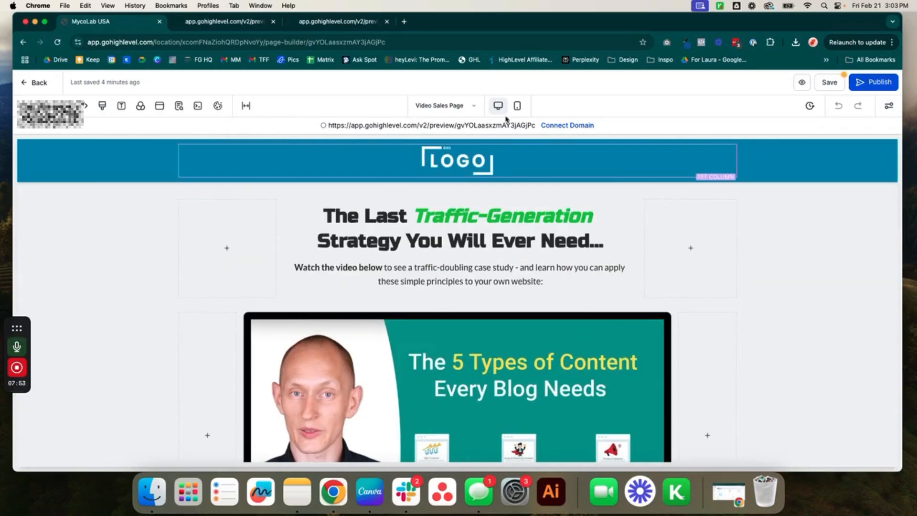
pyautogui.click(517, 106)
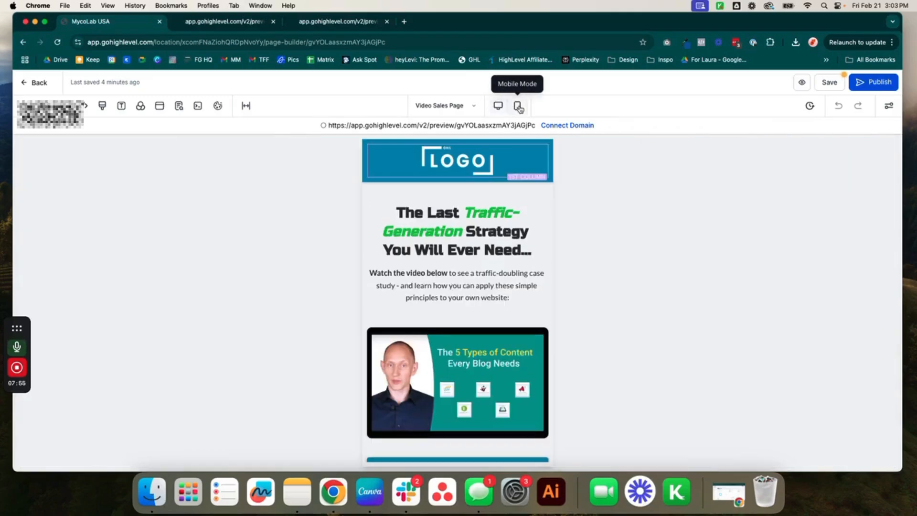
pyautogui.click(501, 106)
# Step: Discard the unsaved changes to open the page's version history, preview version #1, reselect version #2 and return to the editor
pyautogui.click(810, 106)
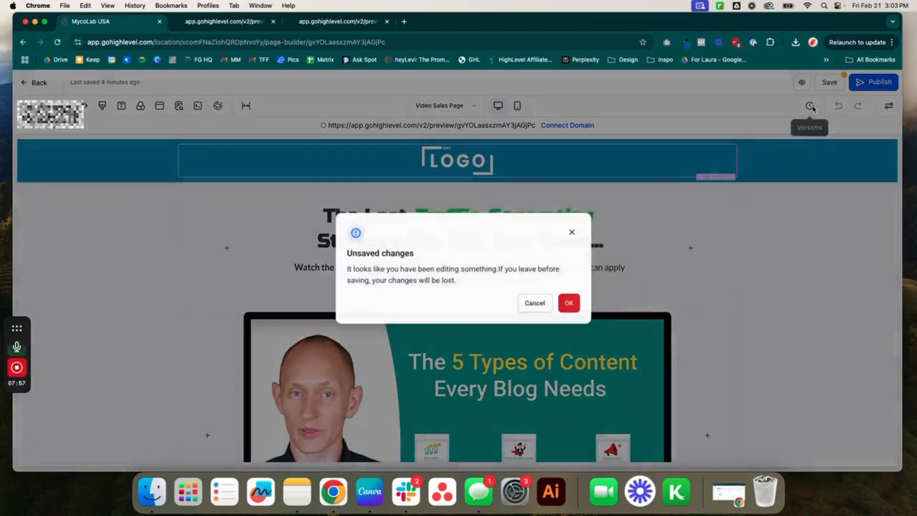
pyautogui.click(565, 306)
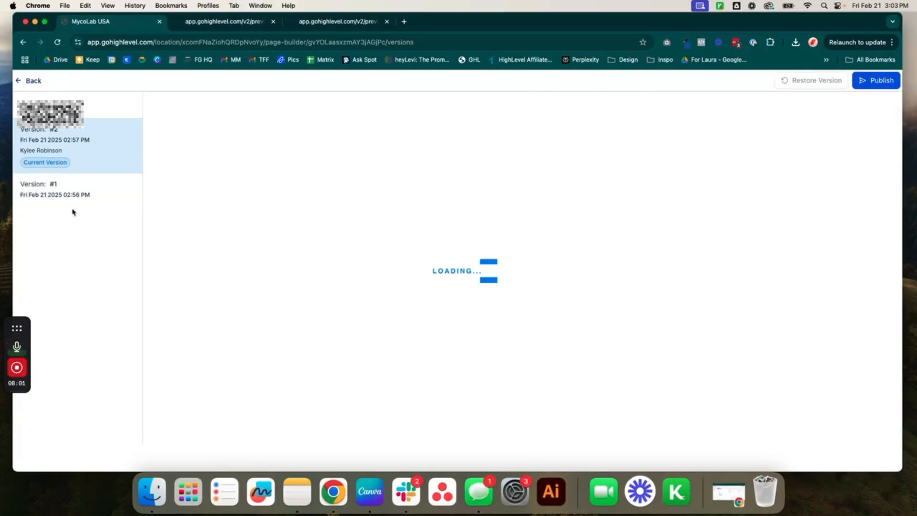
pyautogui.click(73, 200)
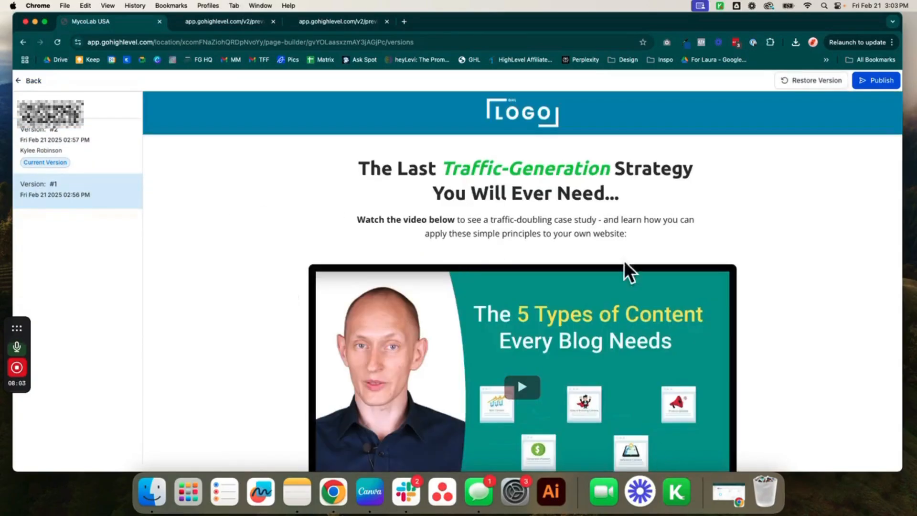
pyautogui.click(90, 149)
pyautogui.click(33, 81)
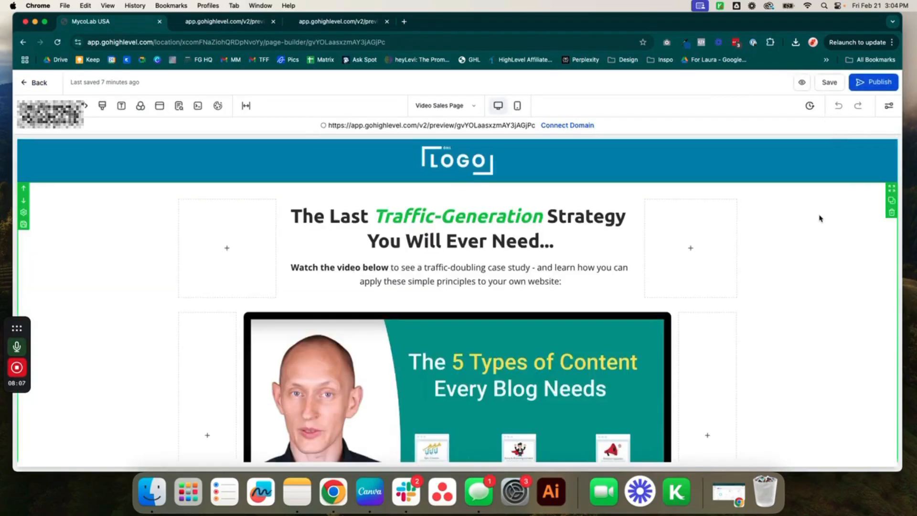
# Step: View the footer section's general settings and close them
pyautogui.click(888, 106)
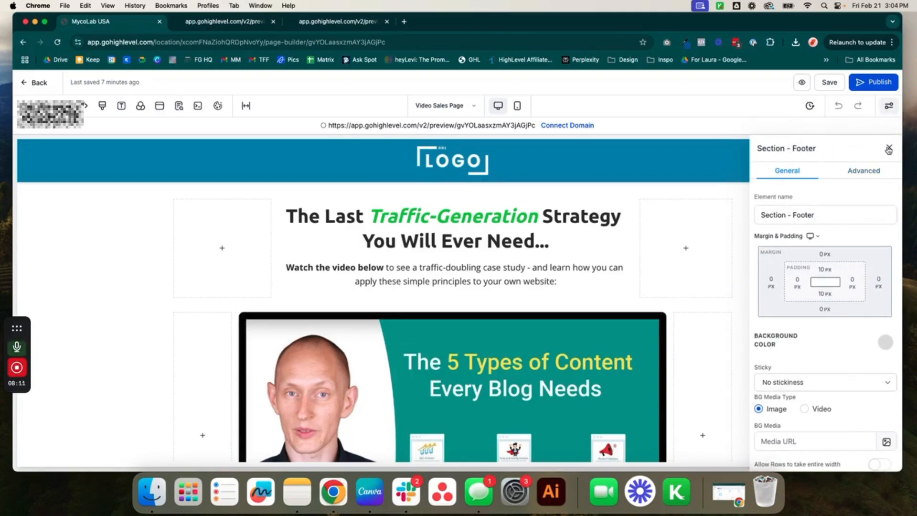
pyautogui.click(888, 147)
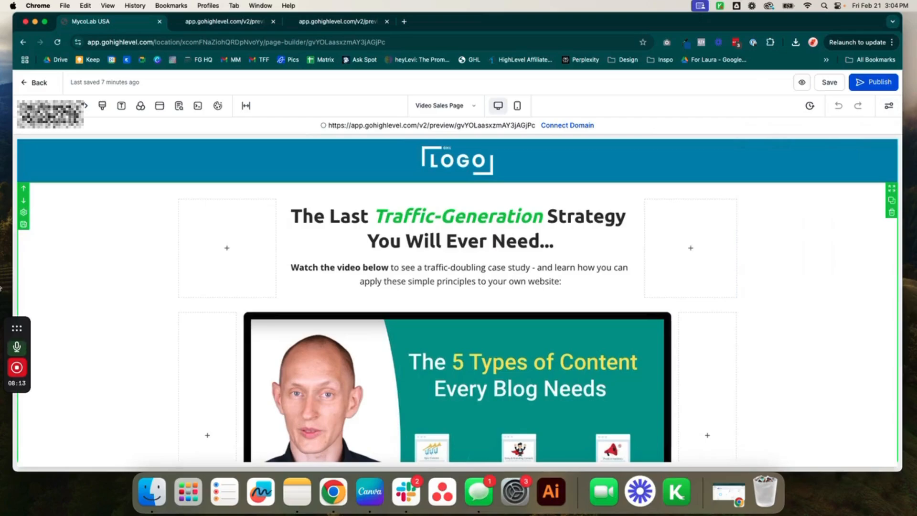
pyautogui.moveTo(17, 370)
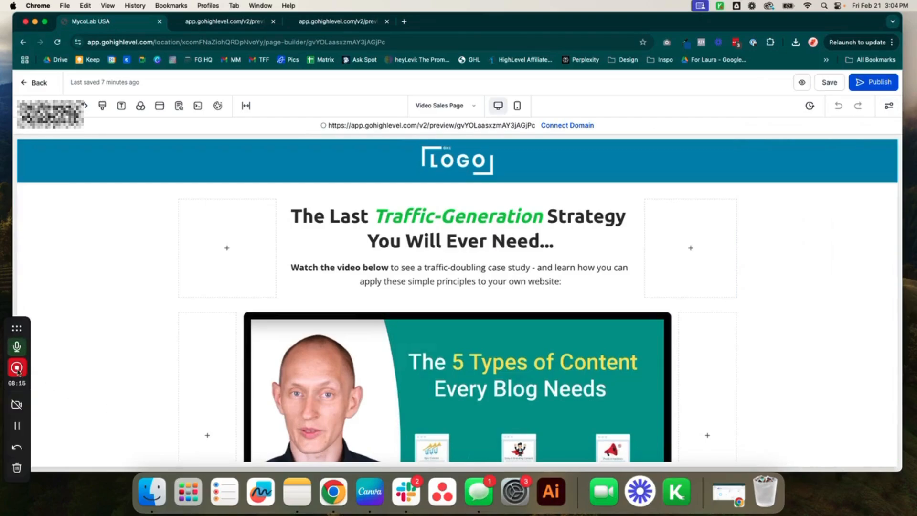